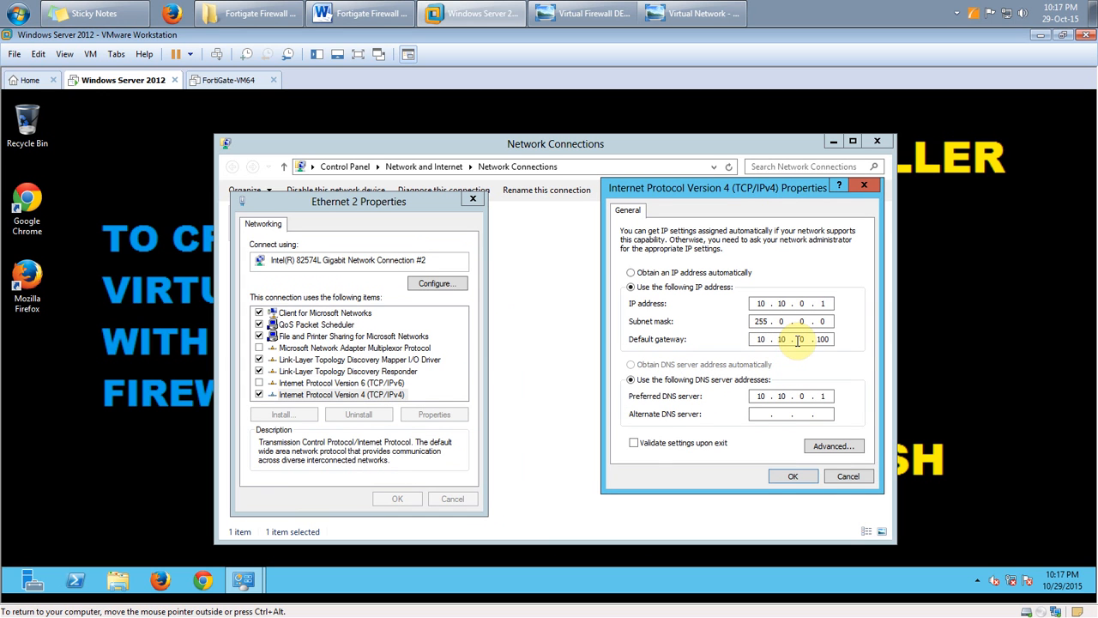
Check the server's IPv4 values (address 10.10.0.1, gateway ending 100, DNS), then save and close the dialogs
{"action": "left_click_drag", "start_coordinate": [817, 341], "coordinate": [838, 340]}
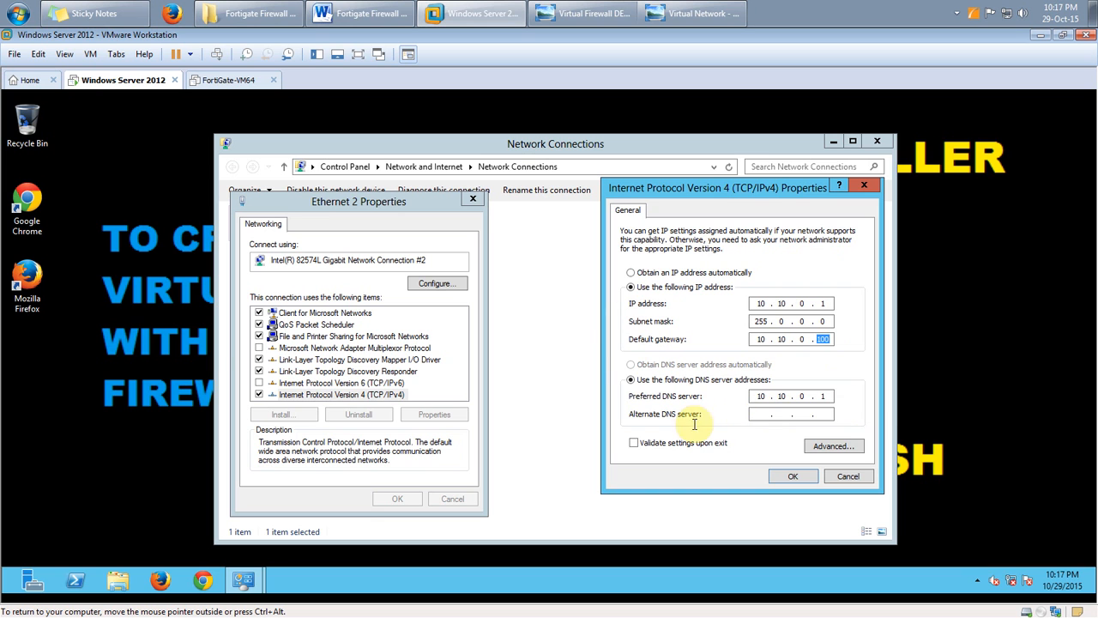
{"action": "left_click", "coordinate": [826, 396]}
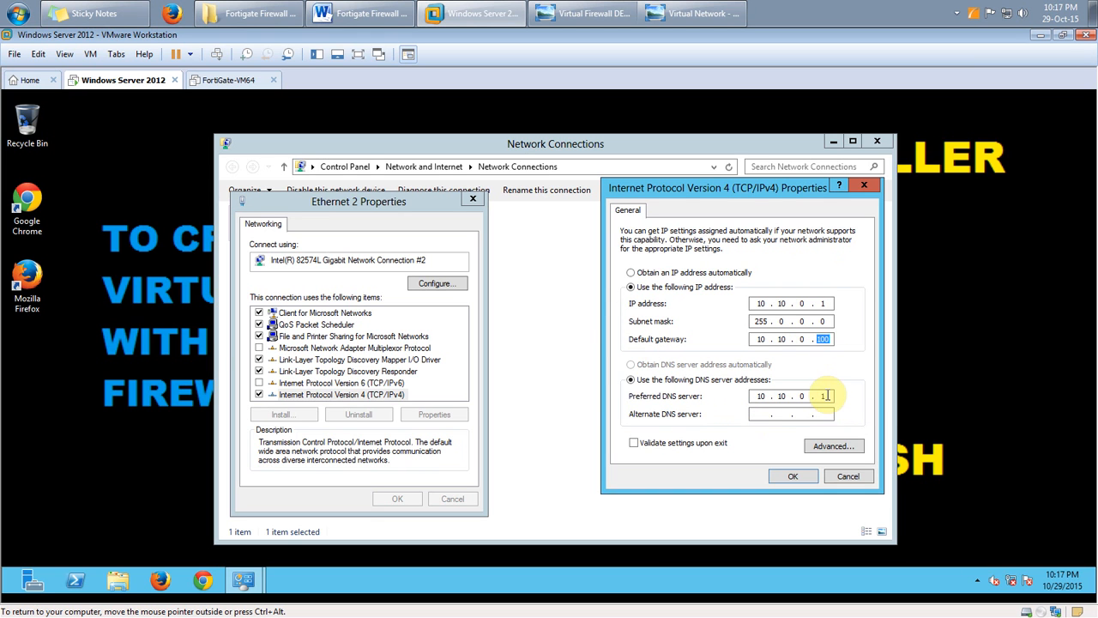
{"action": "left_click", "coordinate": [828, 303]}
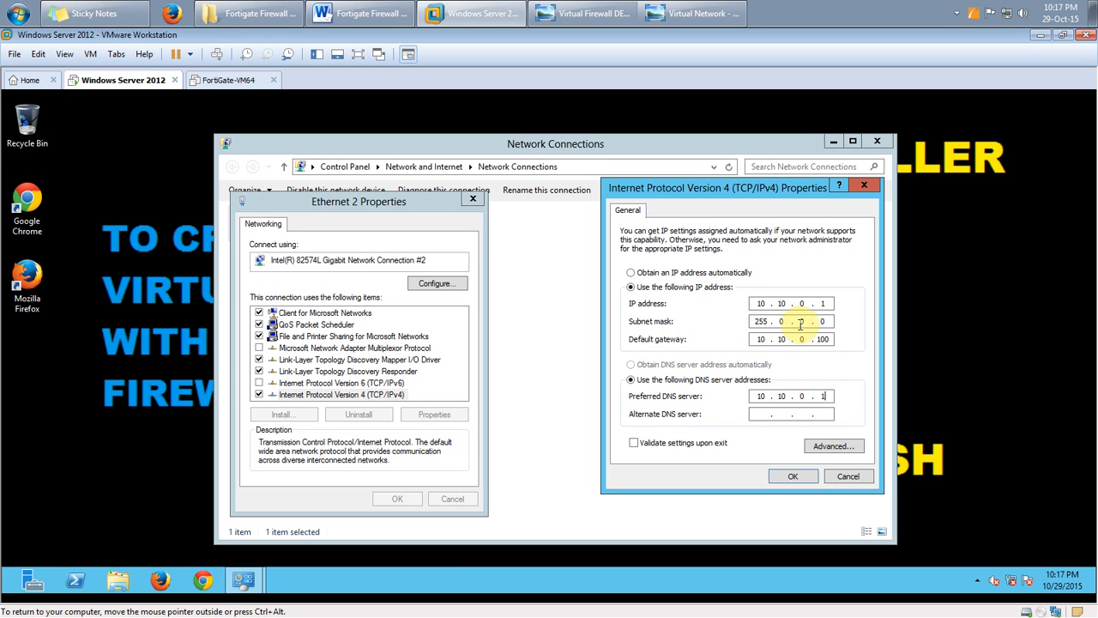
{"action": "left_click", "coordinate": [793, 476]}
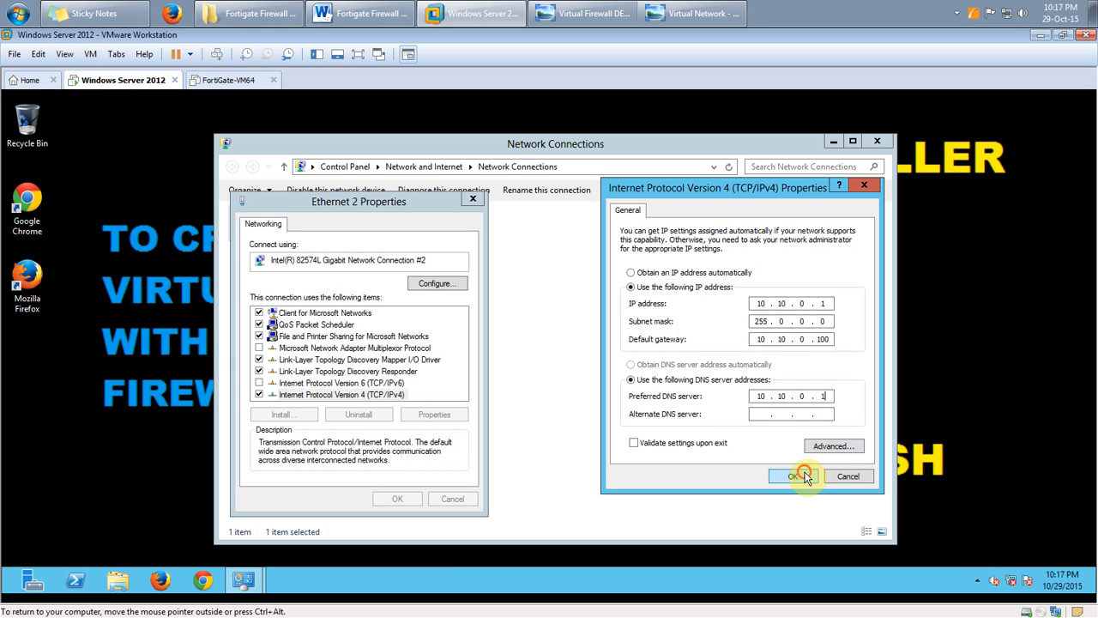
{"action": "left_click", "coordinate": [403, 499]}
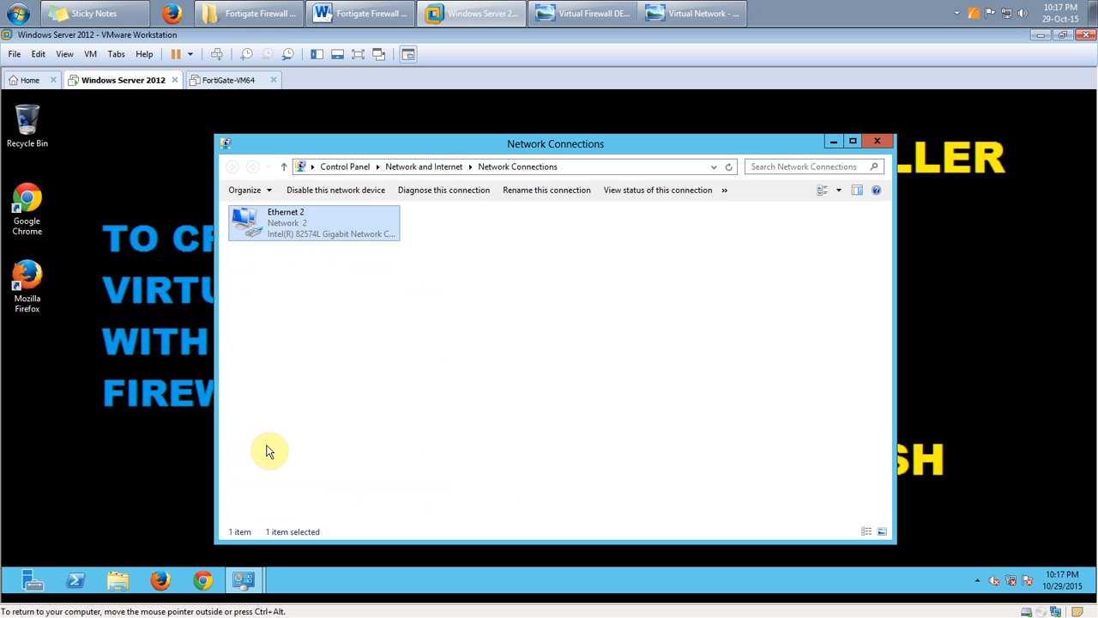
{"action": "left_click", "coordinate": [833, 144]}
Switch to the FortiGate-VM64 virtual machine and open its hardware settings
{"action": "left_click", "coordinate": [230, 80]}
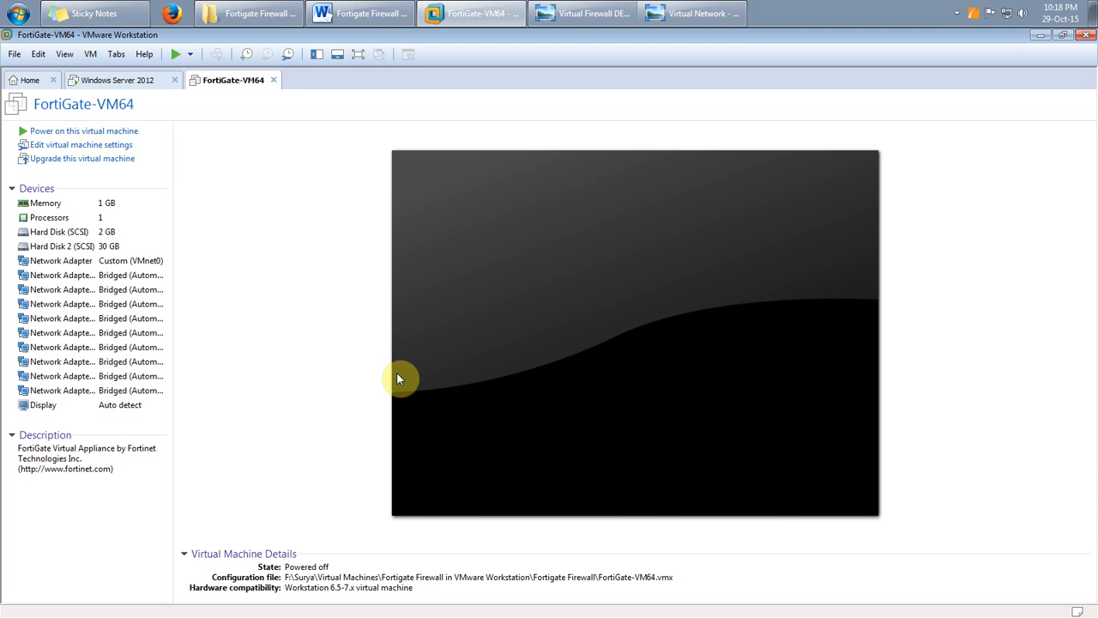
{"action": "double_click", "coordinate": [85, 260]}
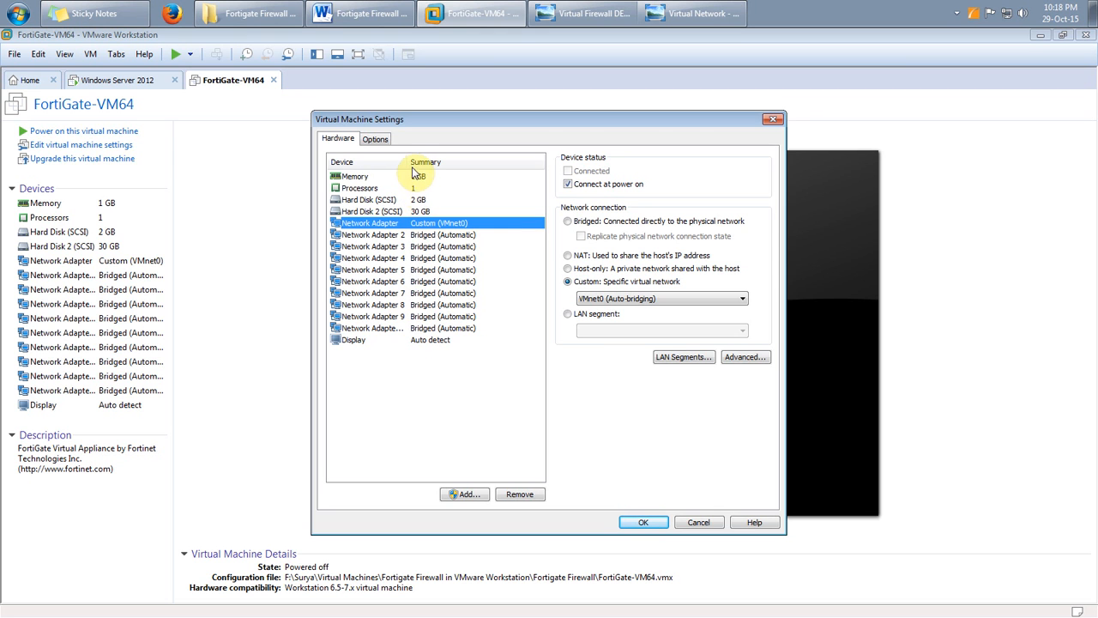
{"action": "left_click_drag", "start_coordinate": [408, 161], "coordinate": [429, 161]}
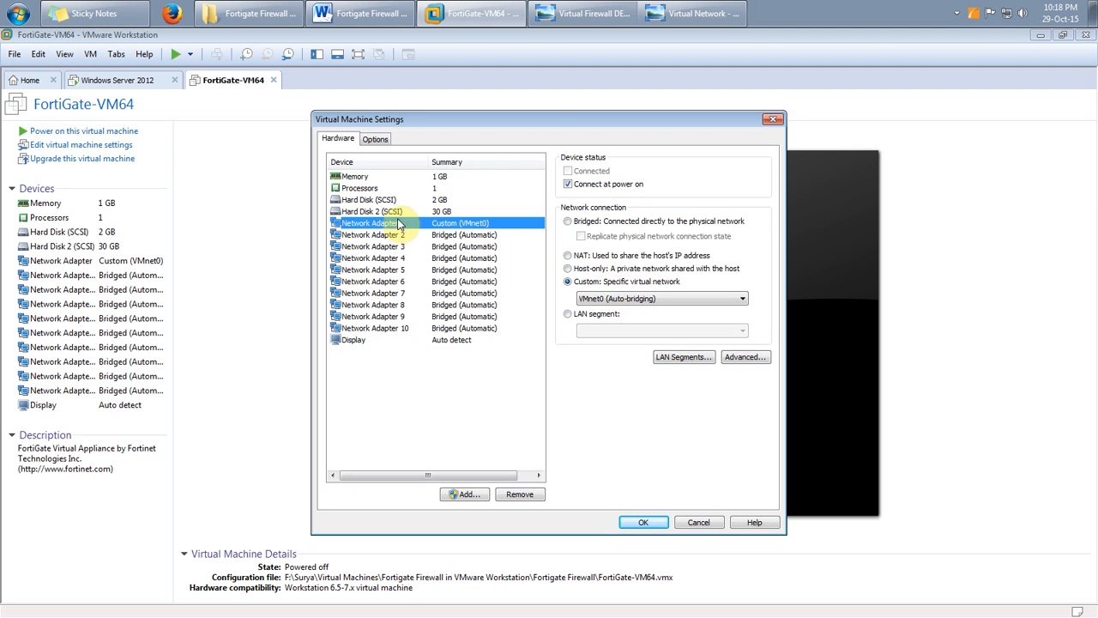
Inspect the adapters, keeping the first on Custom VMnet0 and Adapter 2 bridged, then cancel unchanged
{"action": "left_click", "coordinate": [634, 302]}
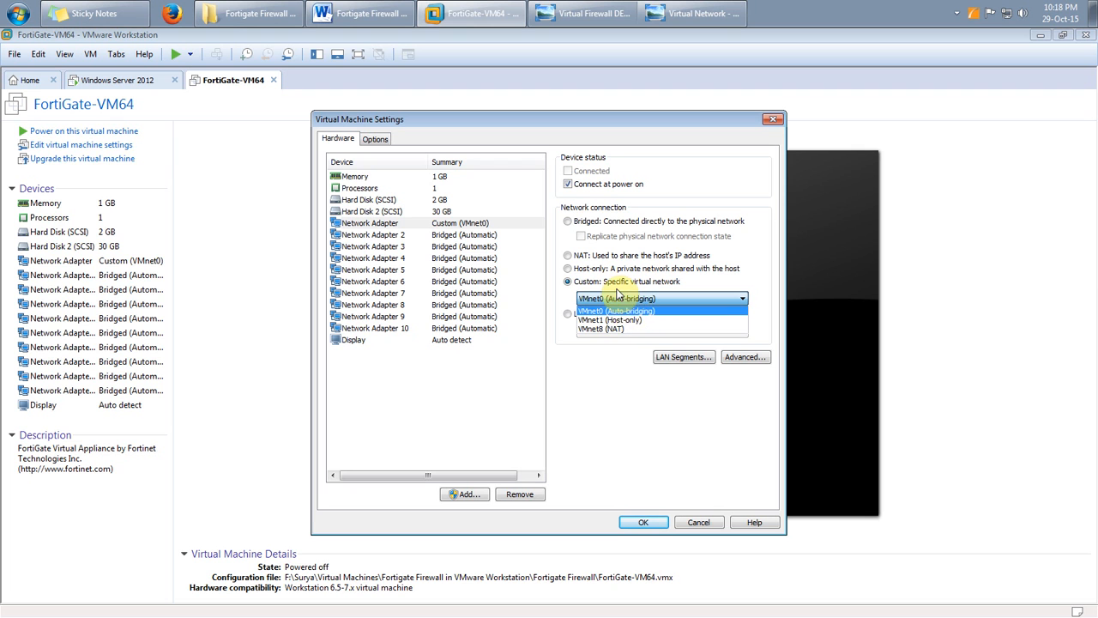
{"action": "left_click", "coordinate": [619, 297]}
{"action": "left_click", "coordinate": [393, 237]}
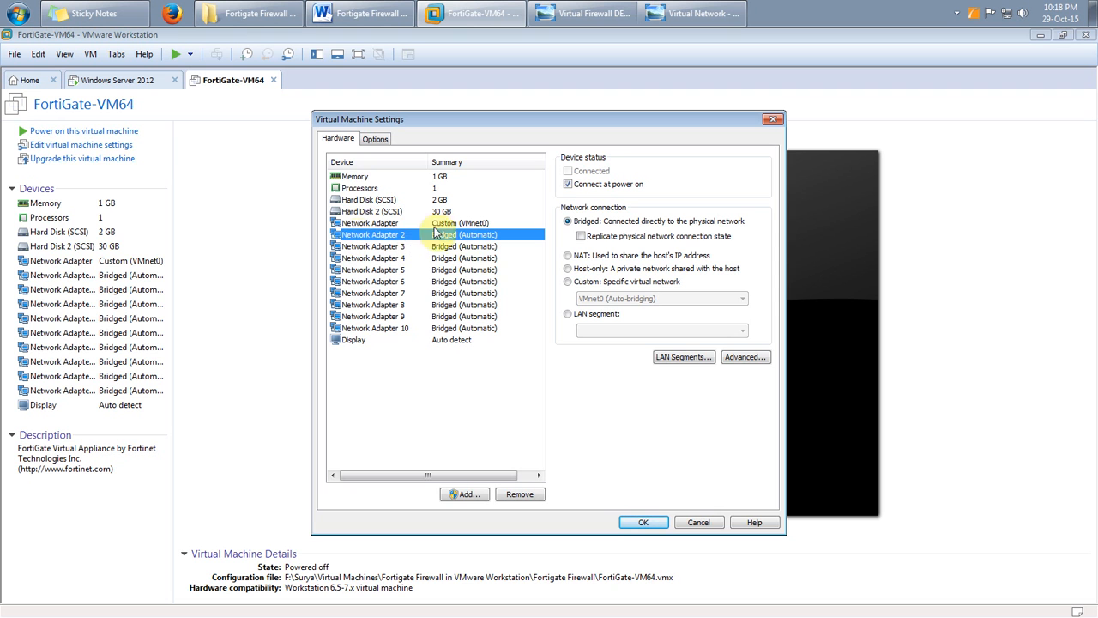
{"action": "left_click", "coordinate": [427, 223]}
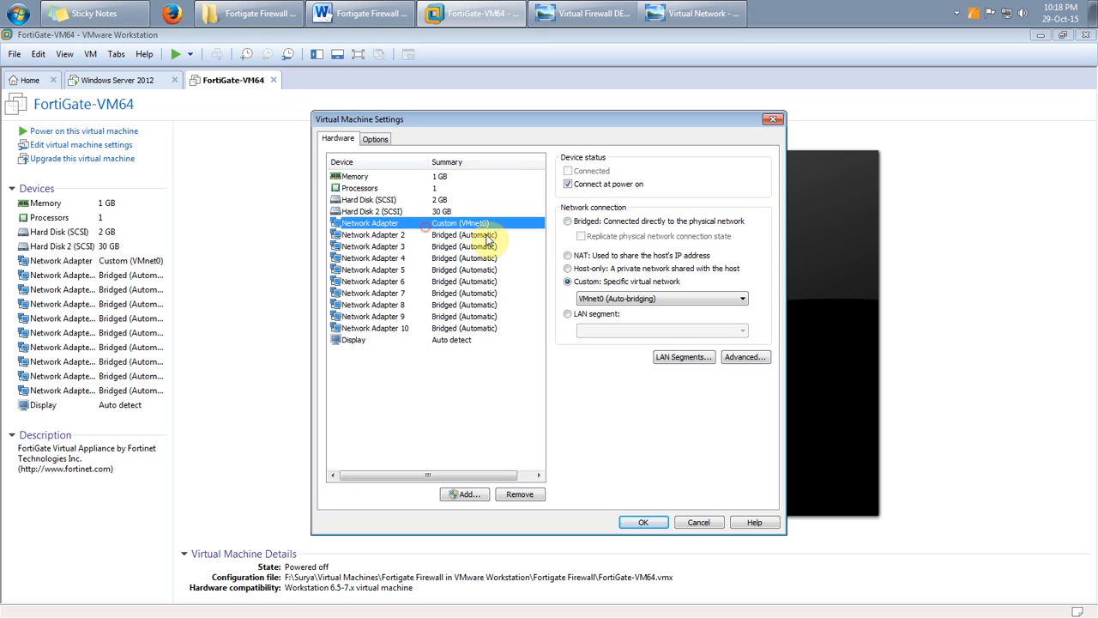
{"action": "left_click", "coordinate": [696, 523]}
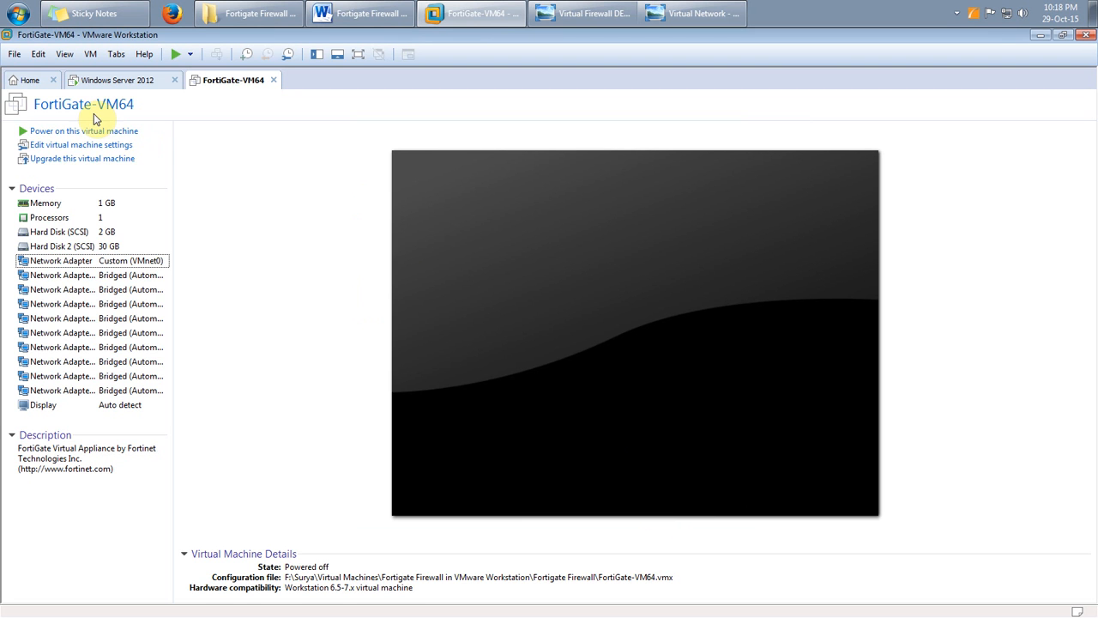
{"action": "left_click", "coordinate": [38, 54]}
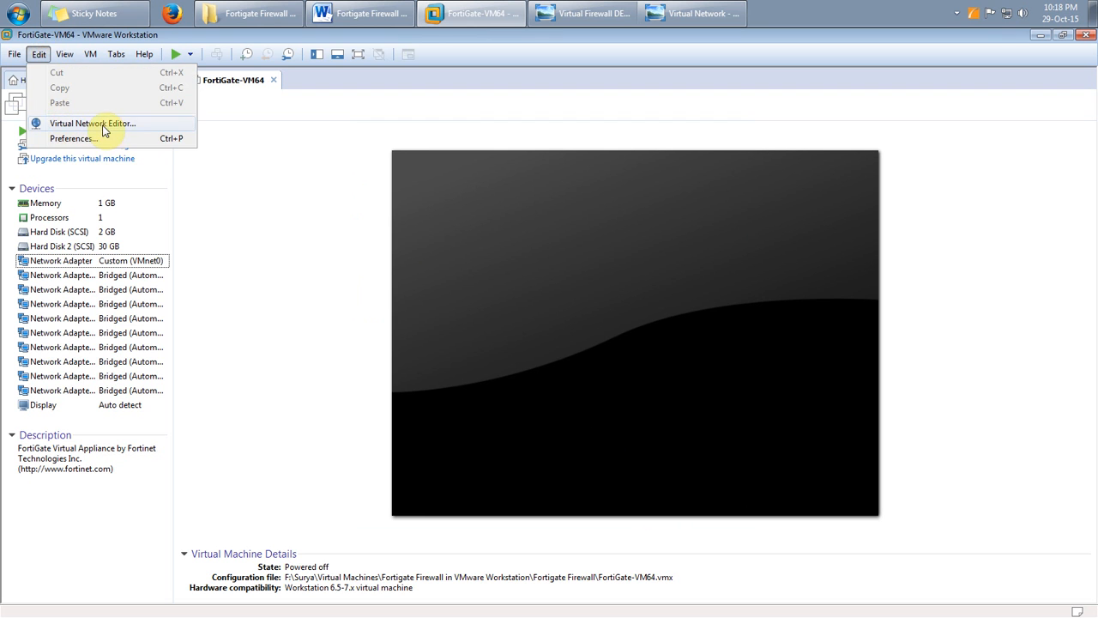
{"action": "left_click", "coordinate": [99, 129]}
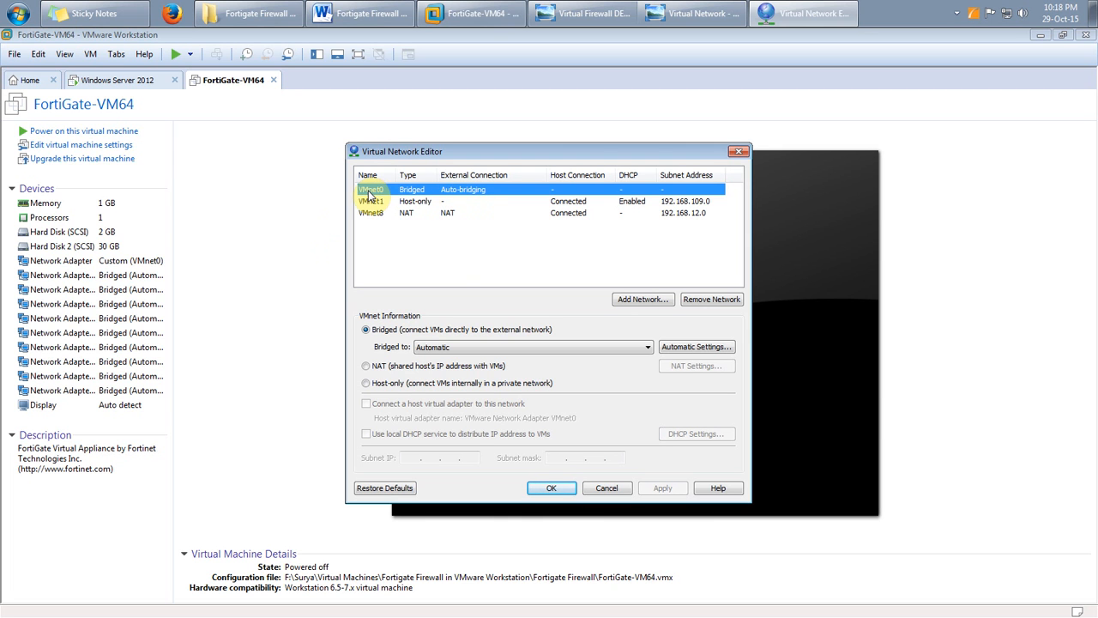
{"action": "left_click", "coordinate": [646, 348]}
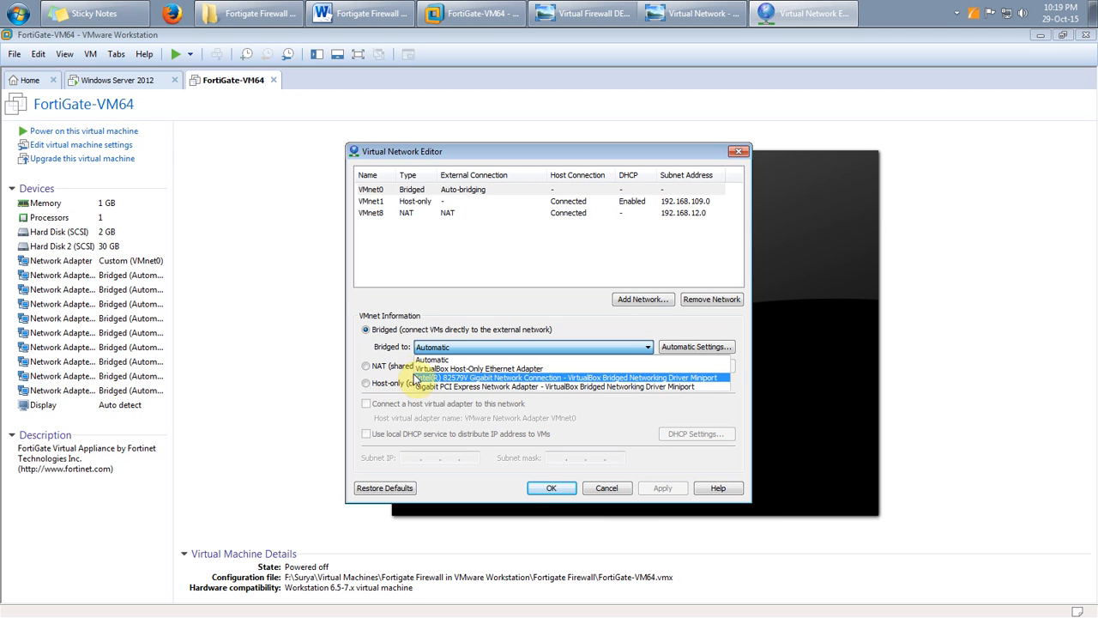
{"action": "left_click", "coordinate": [458, 327]}
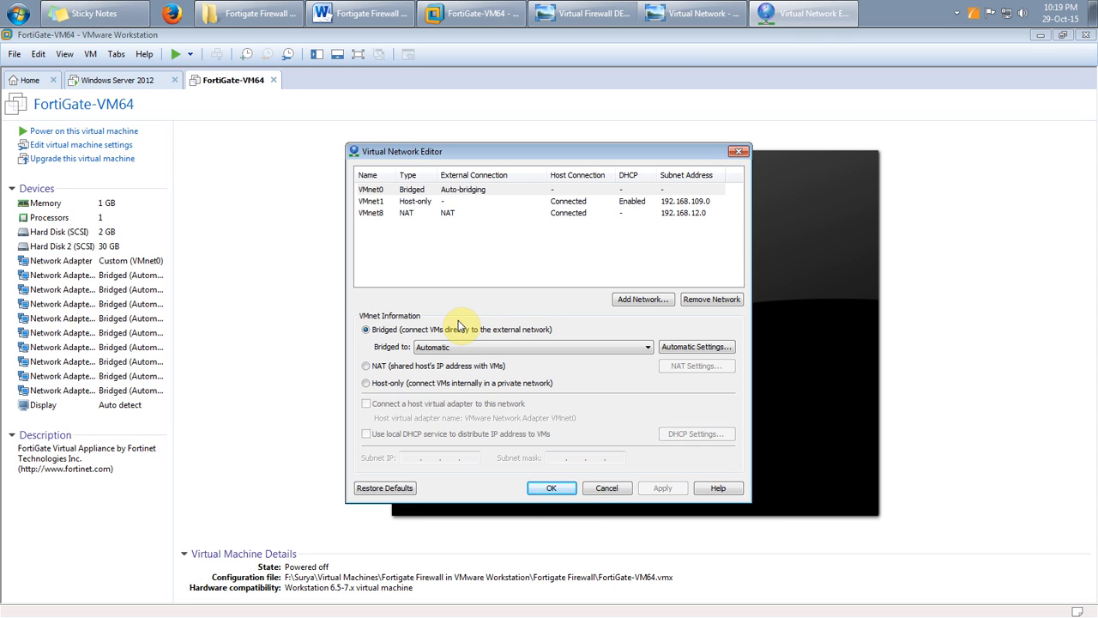
{"action": "left_click", "coordinate": [601, 488]}
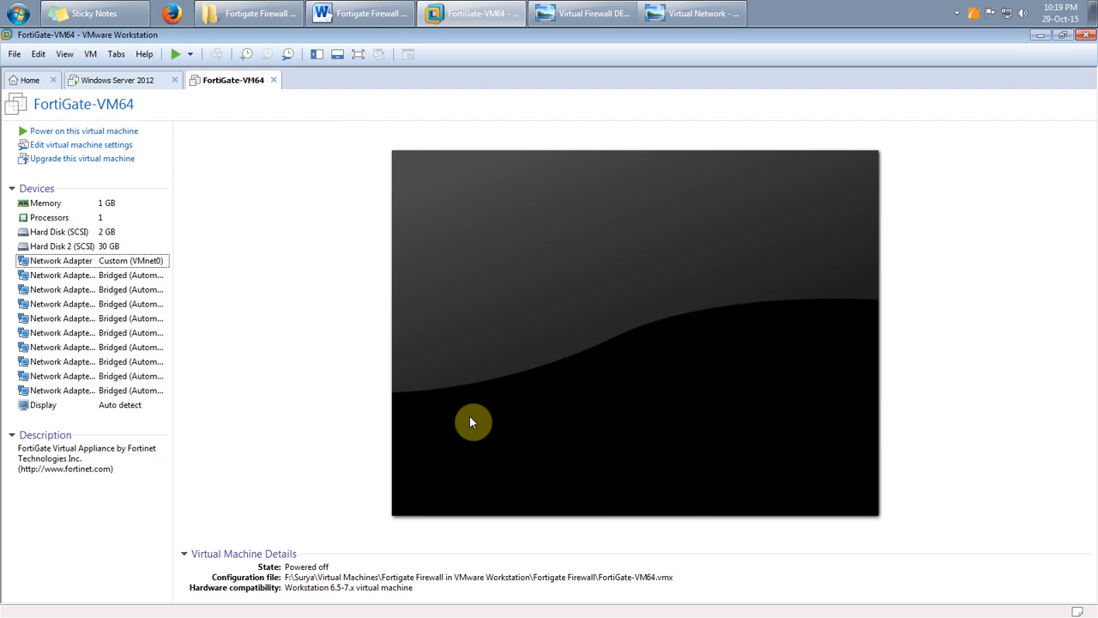
{"action": "left_click", "coordinate": [556, 13]}
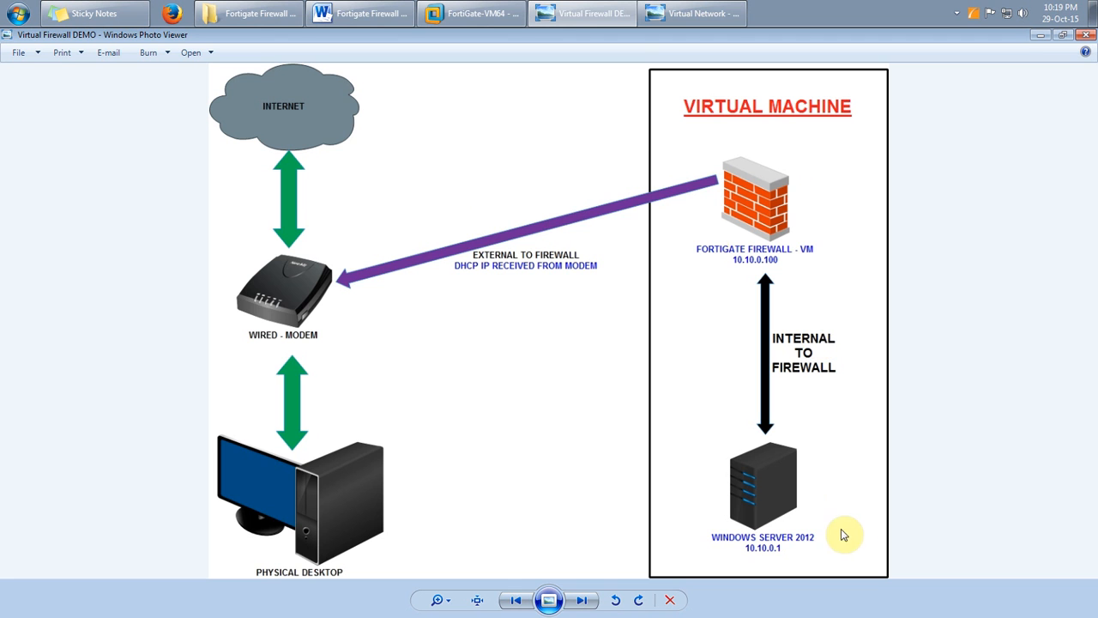
View the virtual firewall demo and network topology diagrams, then minimize both Photo Viewer windows
{"action": "left_click", "coordinate": [472, 13]}
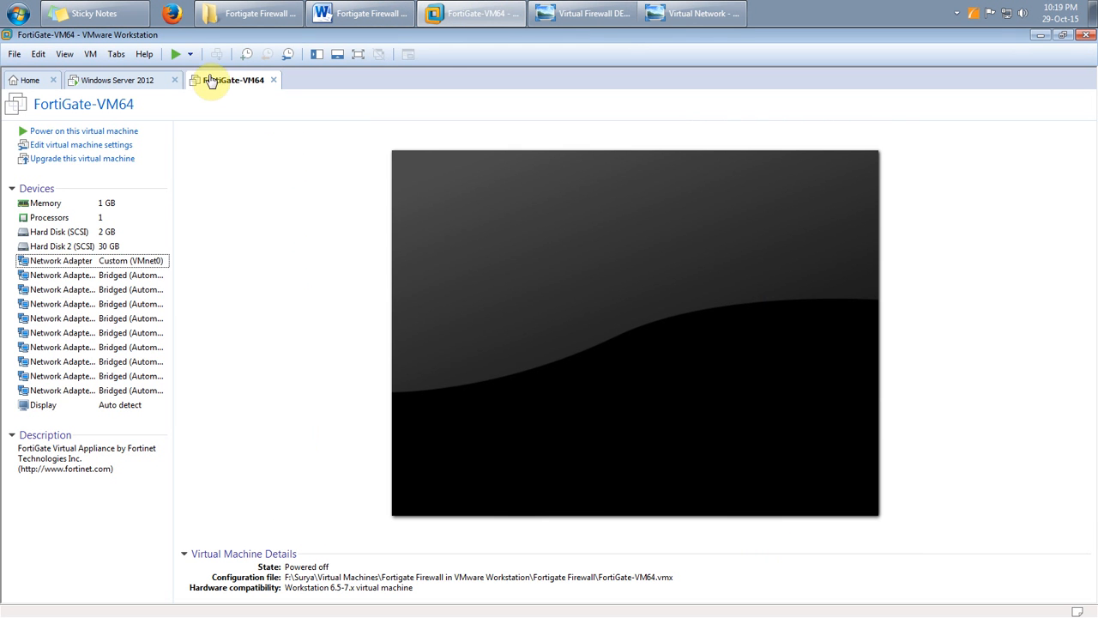
{"action": "left_click", "coordinate": [729, 10]}
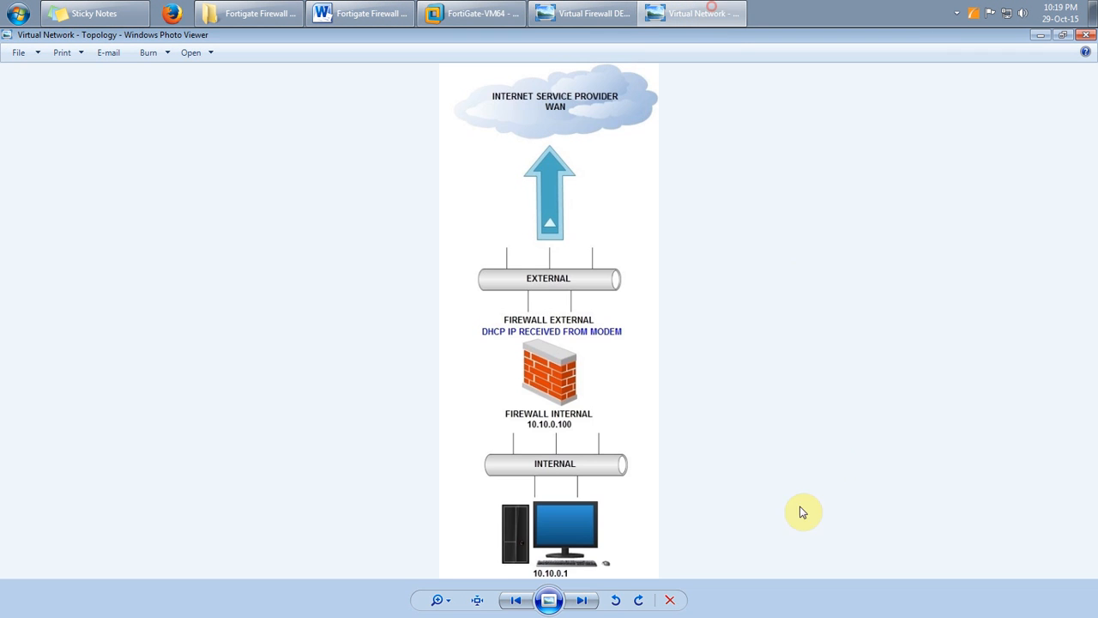
{"action": "left_click", "coordinate": [600, 10]}
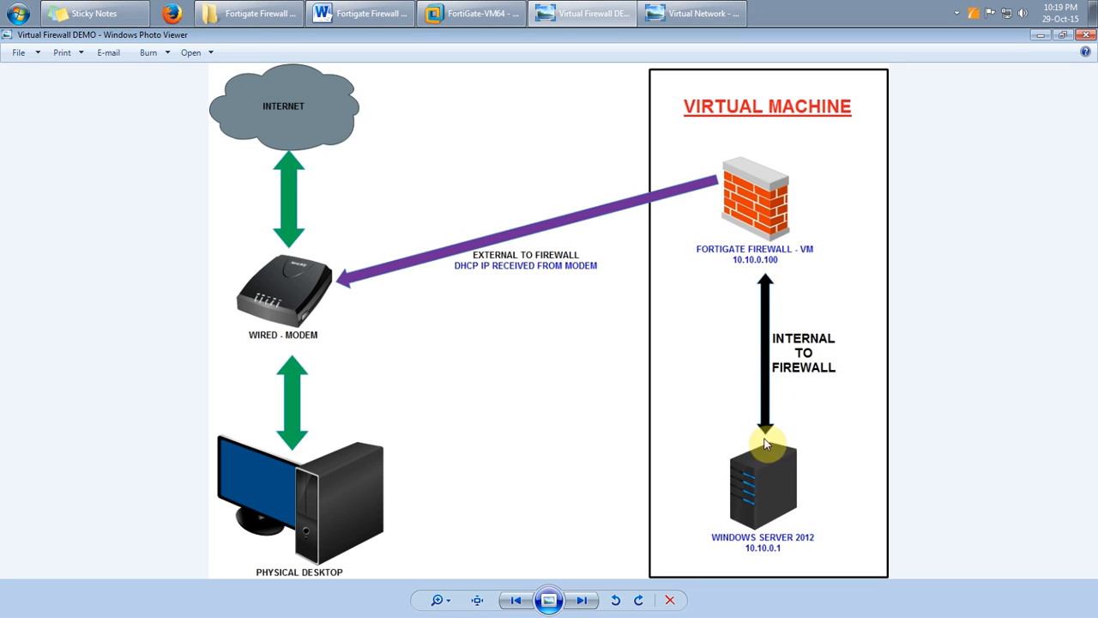
{"action": "left_click", "coordinate": [1040, 35]}
{"action": "left_click", "coordinate": [1040, 35]}
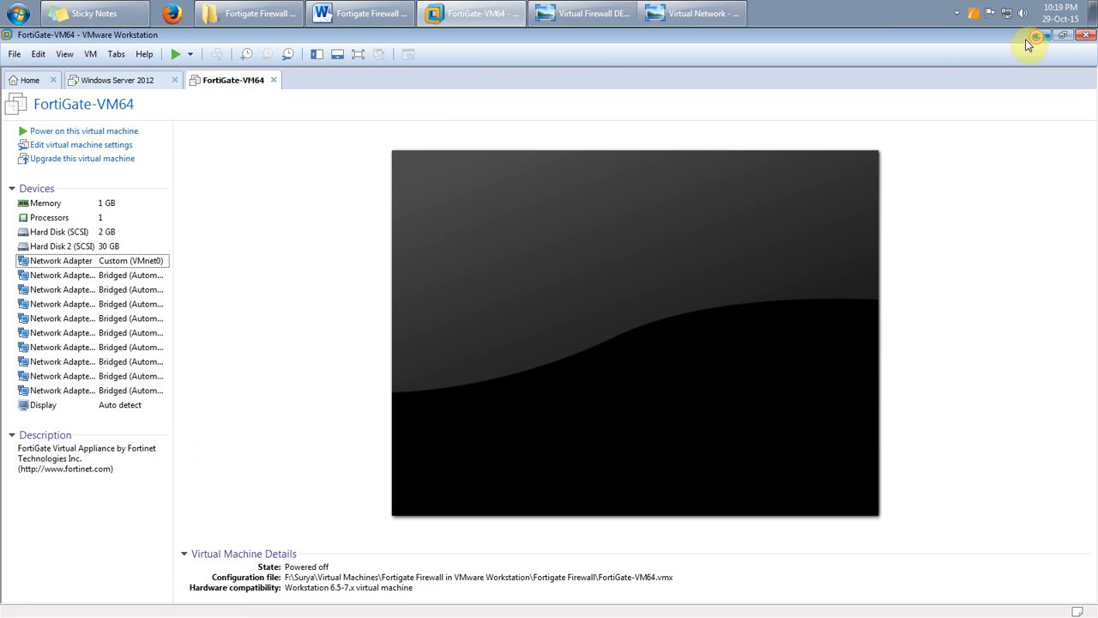
Power on FortiGate-VM64, then launch Firefox on the Windows Server 2012 VM
{"action": "left_click", "coordinate": [108, 131]}
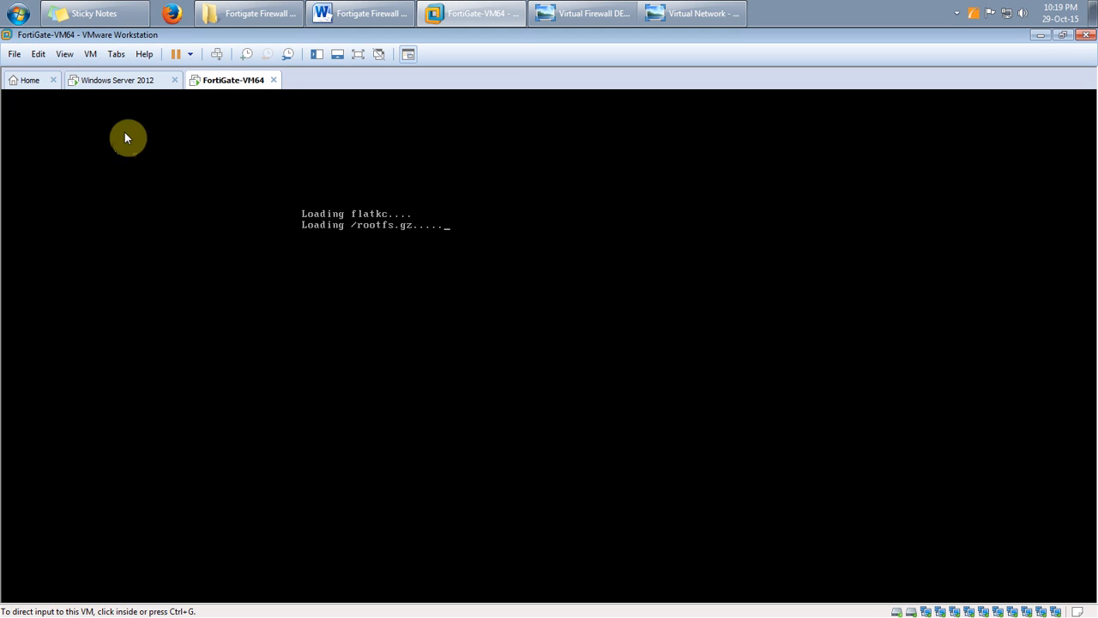
{"action": "left_click", "coordinate": [108, 80]}
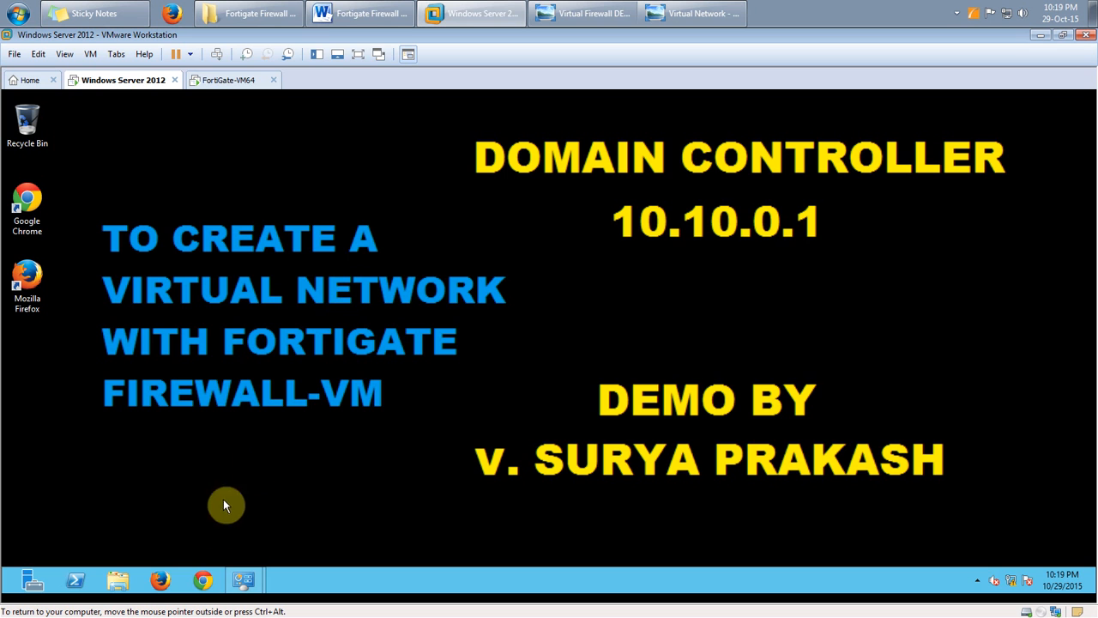
{"action": "left_click", "coordinate": [159, 580]}
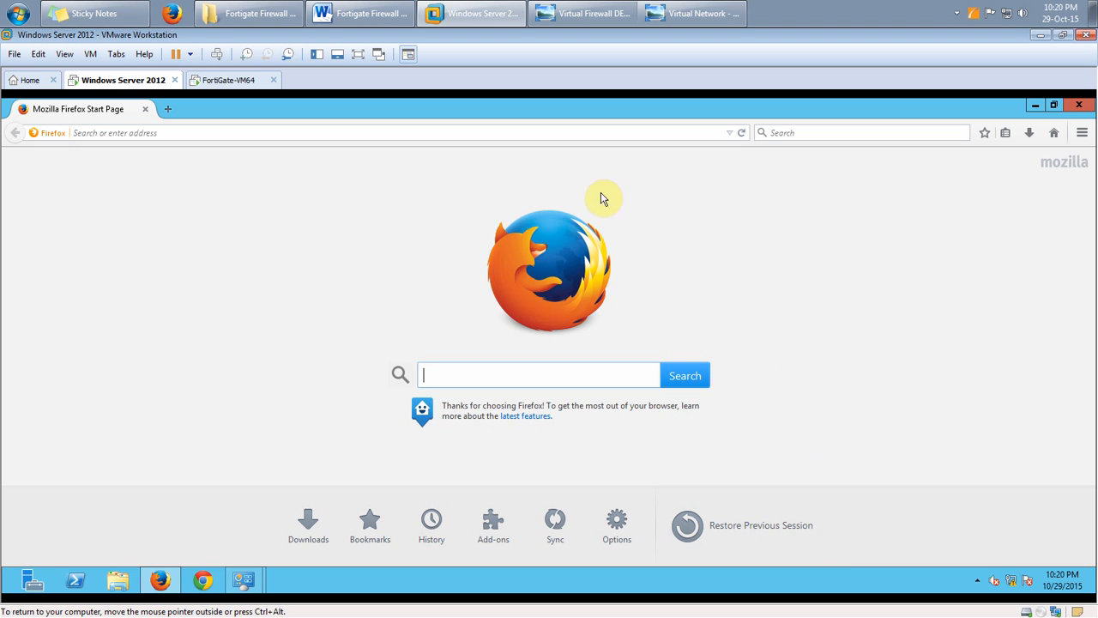
{"action": "left_click", "coordinate": [582, 133]}
{"action": "type", "text": "www.google.com/"}
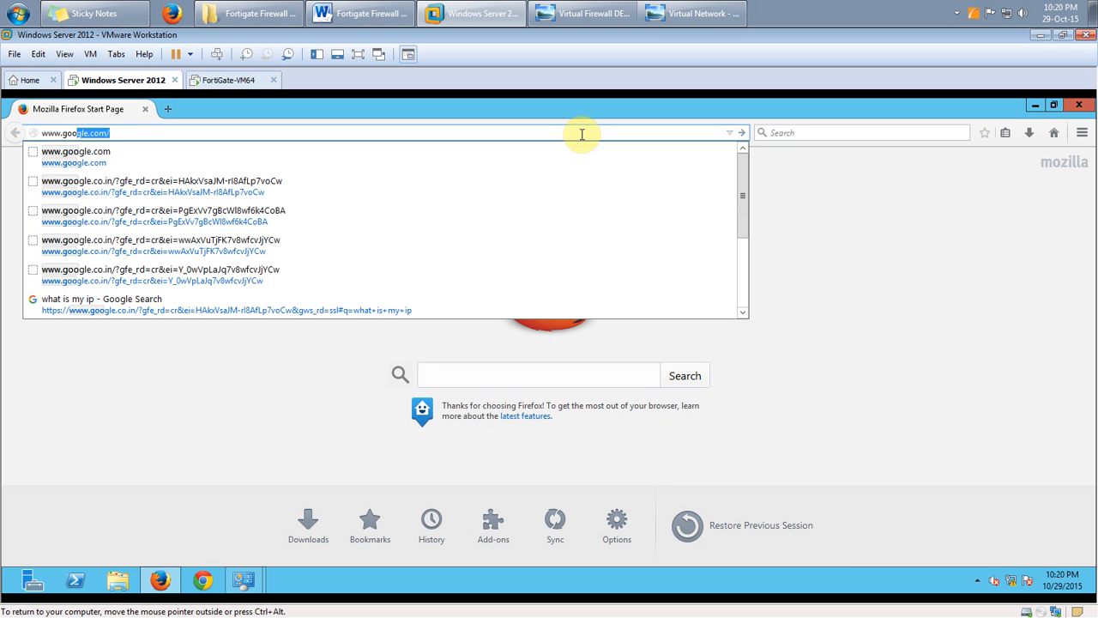
{"action": "key", "text": "Return"}
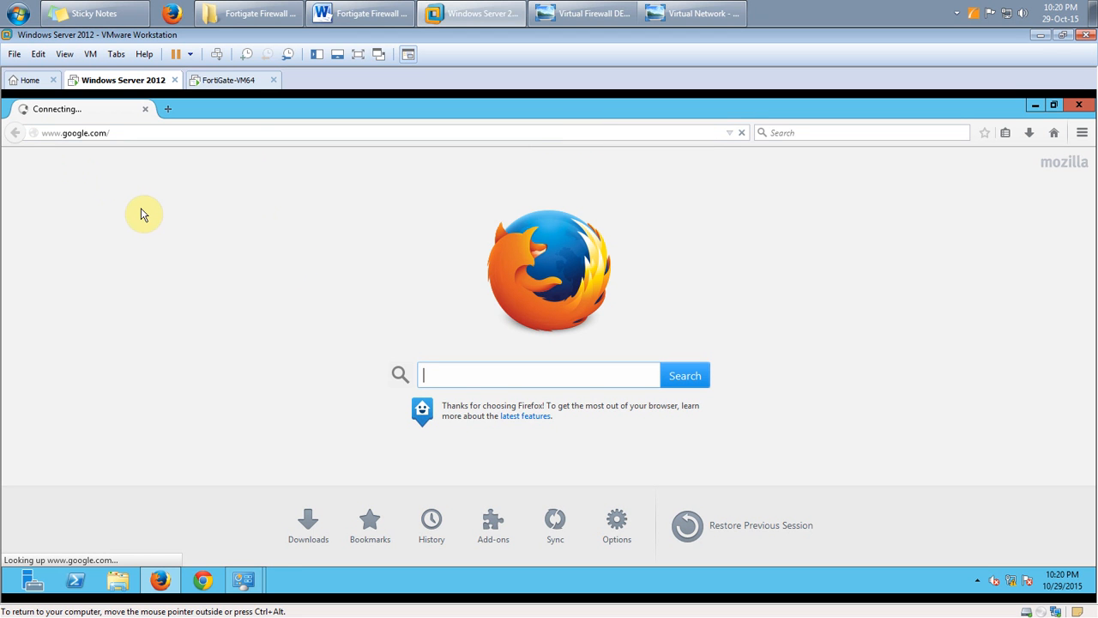
Reopen Ethernet 2's IPv4 settings for review, then cancel and close all network dialogs
{"action": "mouse_move", "coordinate": [254, 573]}
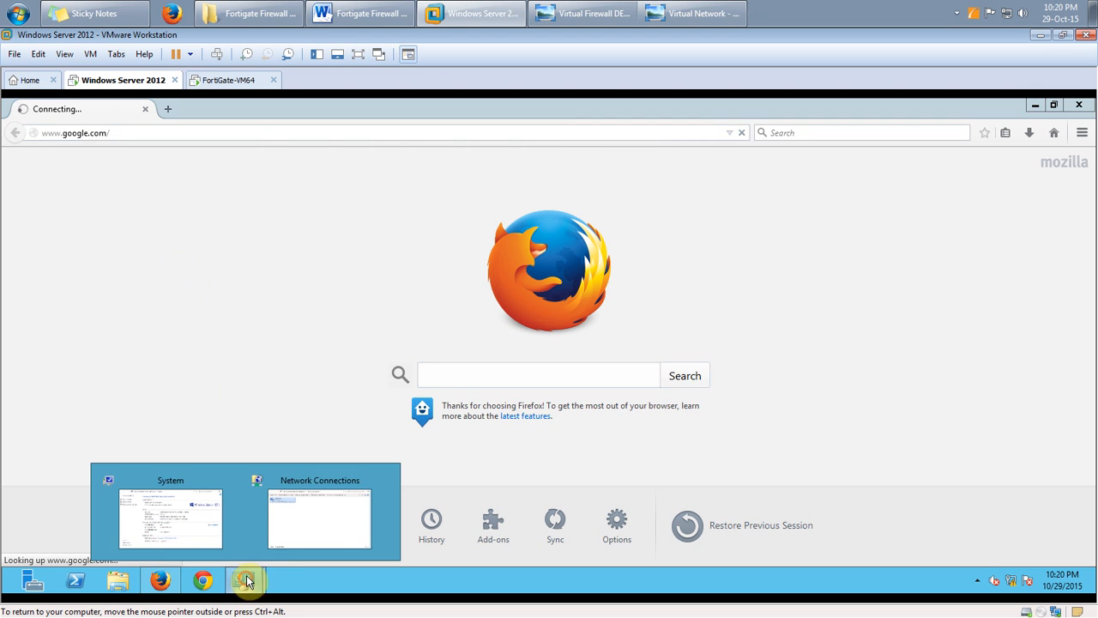
{"action": "left_click", "coordinate": [322, 526]}
{"action": "right_click", "coordinate": [300, 235]}
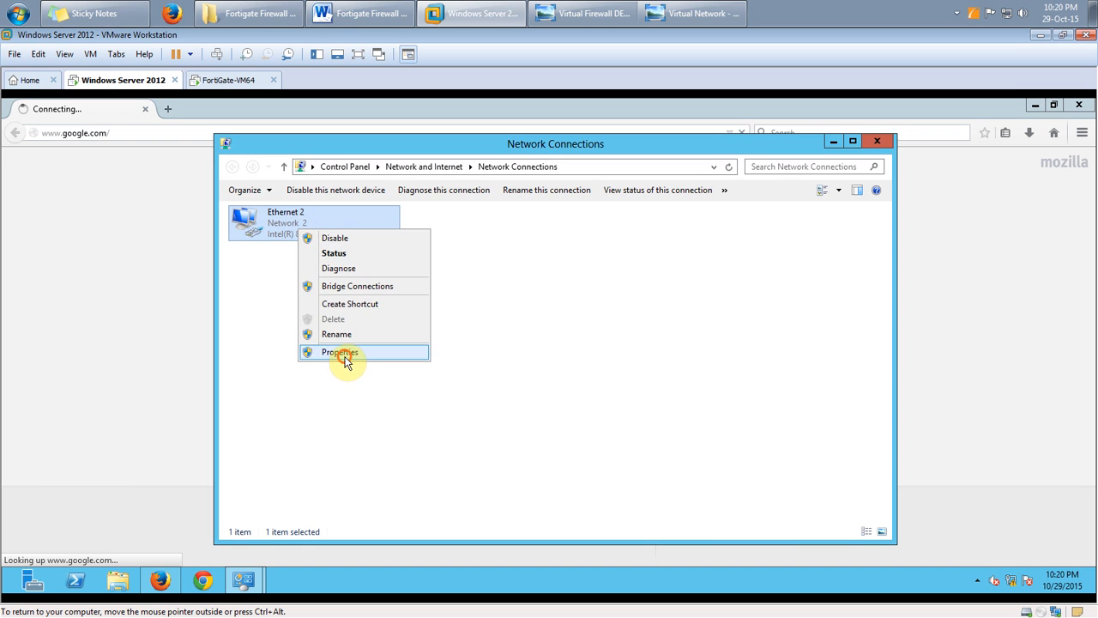
{"action": "left_click", "coordinate": [345, 353]}
{"action": "left_click", "coordinate": [361, 395]}
{"action": "left_click", "coordinate": [422, 415]}
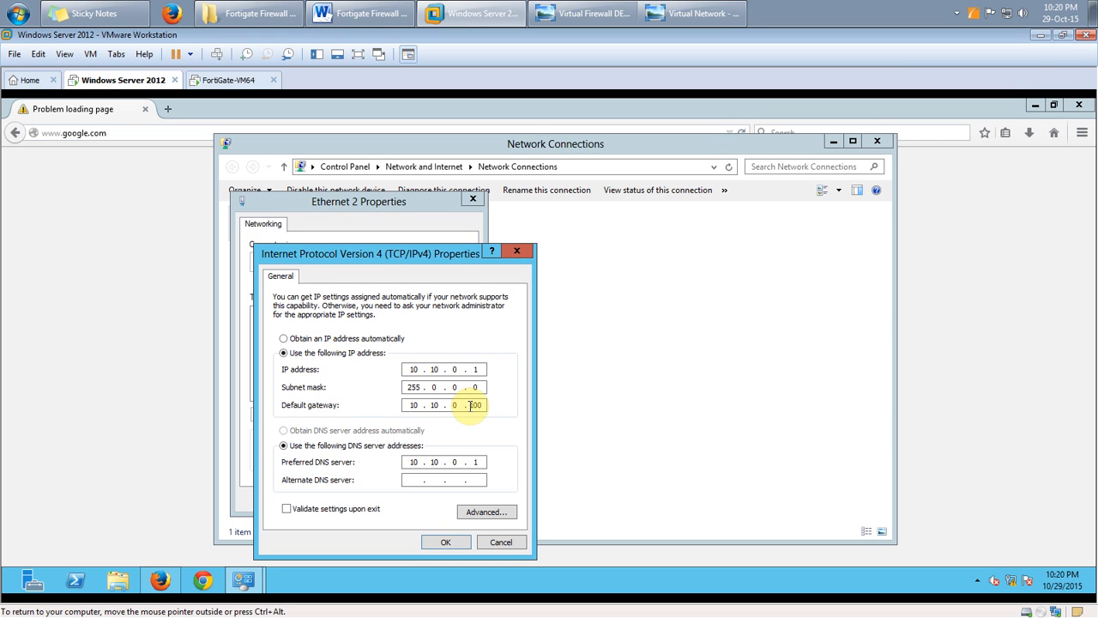
{"action": "left_click", "coordinate": [502, 541]}
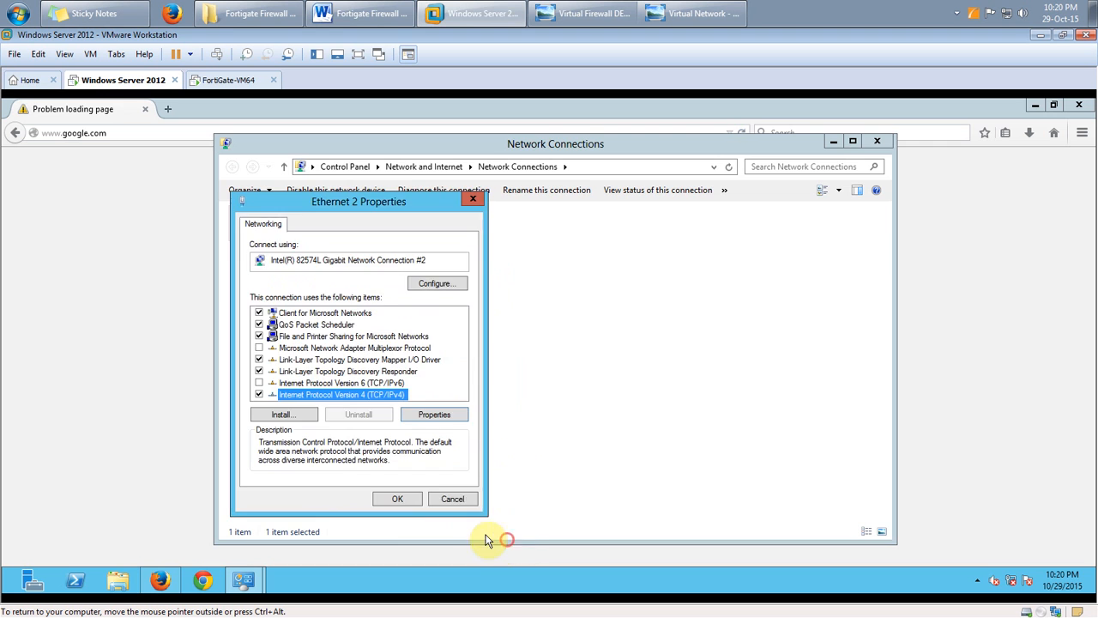
{"action": "left_click", "coordinate": [452, 499]}
{"action": "left_click", "coordinate": [830, 143]}
Log in to the FortiGate-VM64 console with the username admin
{"action": "left_click", "coordinate": [221, 81]}
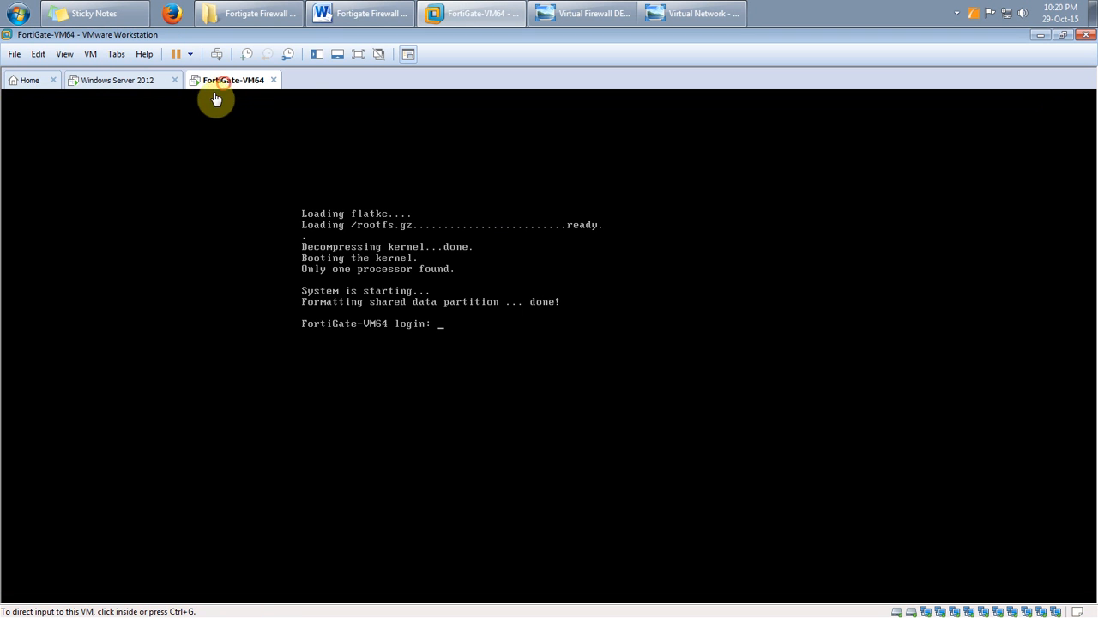
{"action": "left_click", "coordinate": [472, 299]}
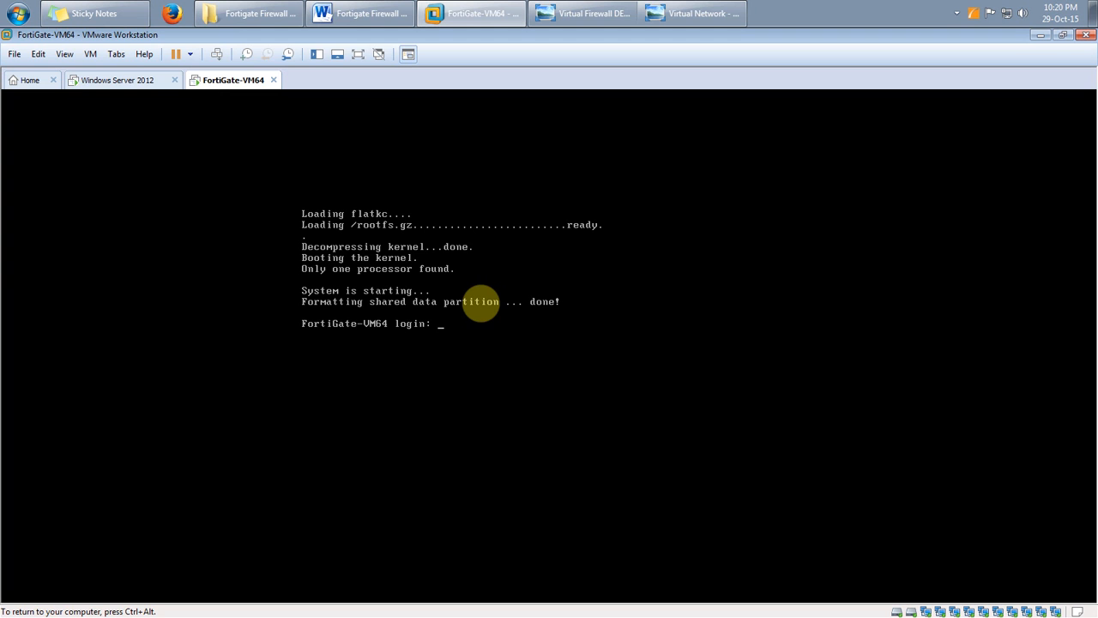
{"action": "type", "text": "admin"}
{"action": "key", "text": "Return"}
{"action": "key", "text": "Return"}
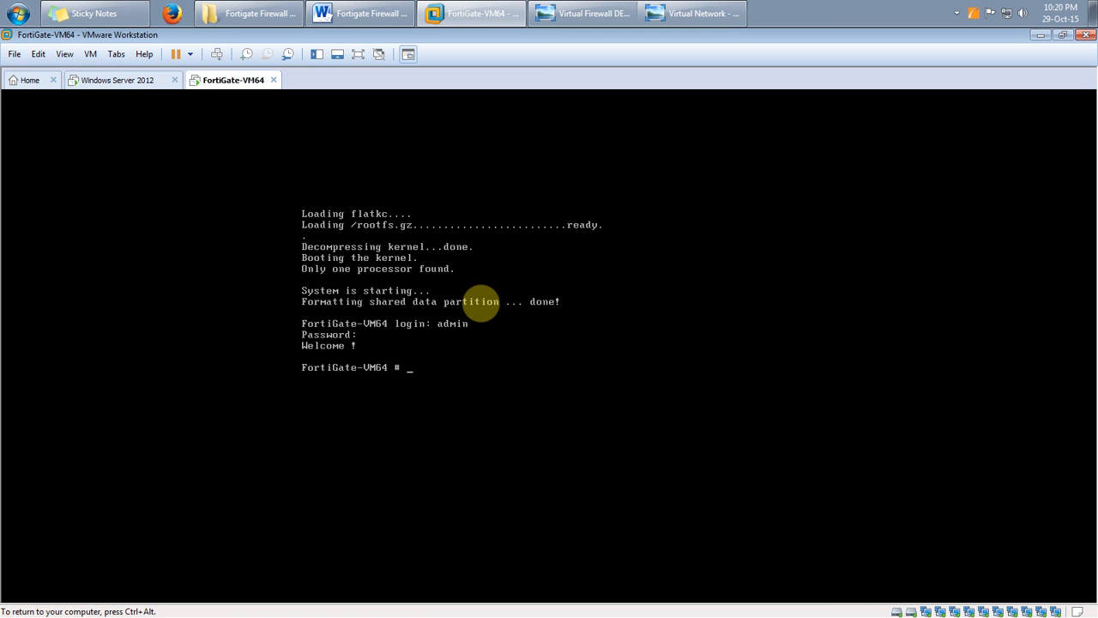
Release the VM and bring the Word notes up to the port2 IP commands
{"action": "key", "text": "ctrl+alt"}
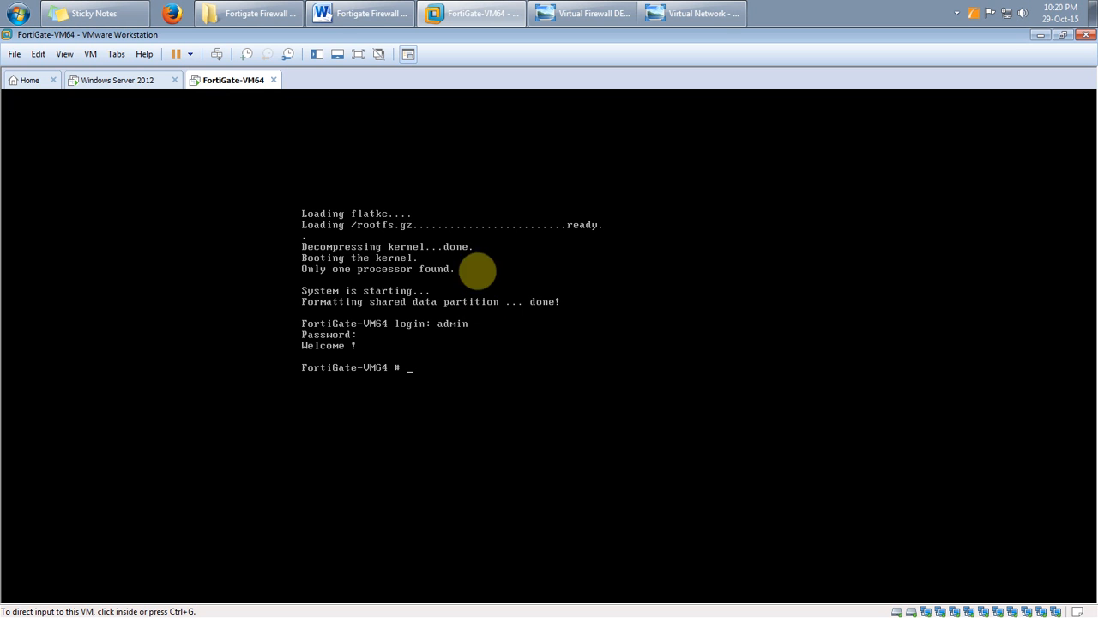
{"action": "left_click", "coordinate": [365, 13]}
{"action": "scroll", "coordinate": [394, 213], "scroll_direction": "down", "scroll_amount": 7}
{"action": "left_click_drag", "start_coordinate": [427, 352], "coordinate": [335, 292]}
Highlight the port2 commands in the notes: edit port2, set ip, set allowaccess http ping, end
{"action": "left_click", "coordinate": [426, 390]}
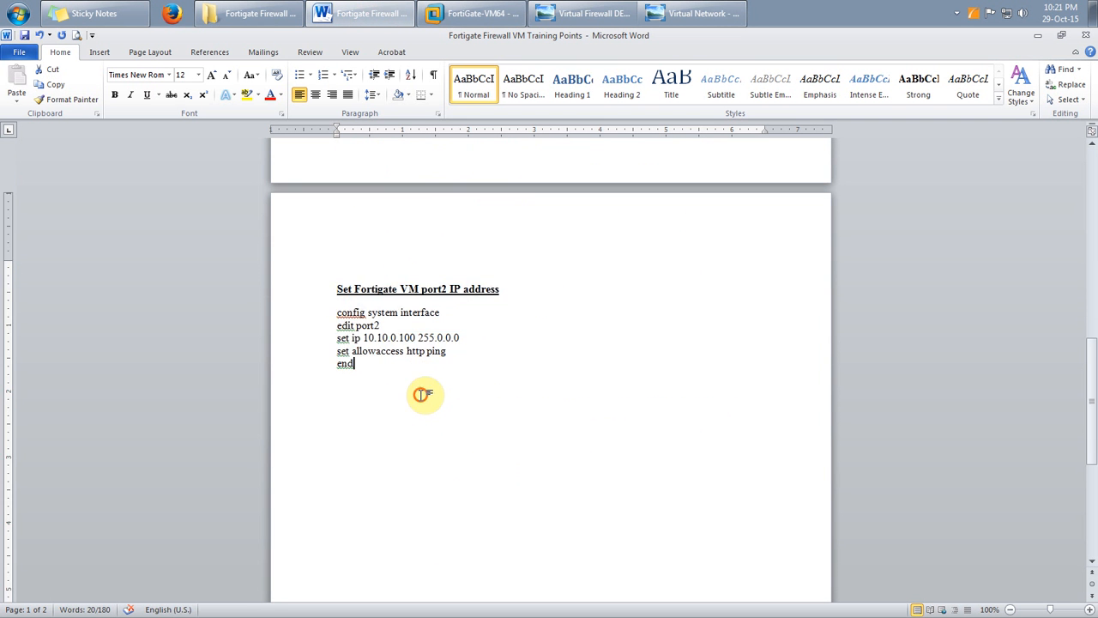
{"action": "left_click_drag", "start_coordinate": [362, 338], "coordinate": [456, 321]}
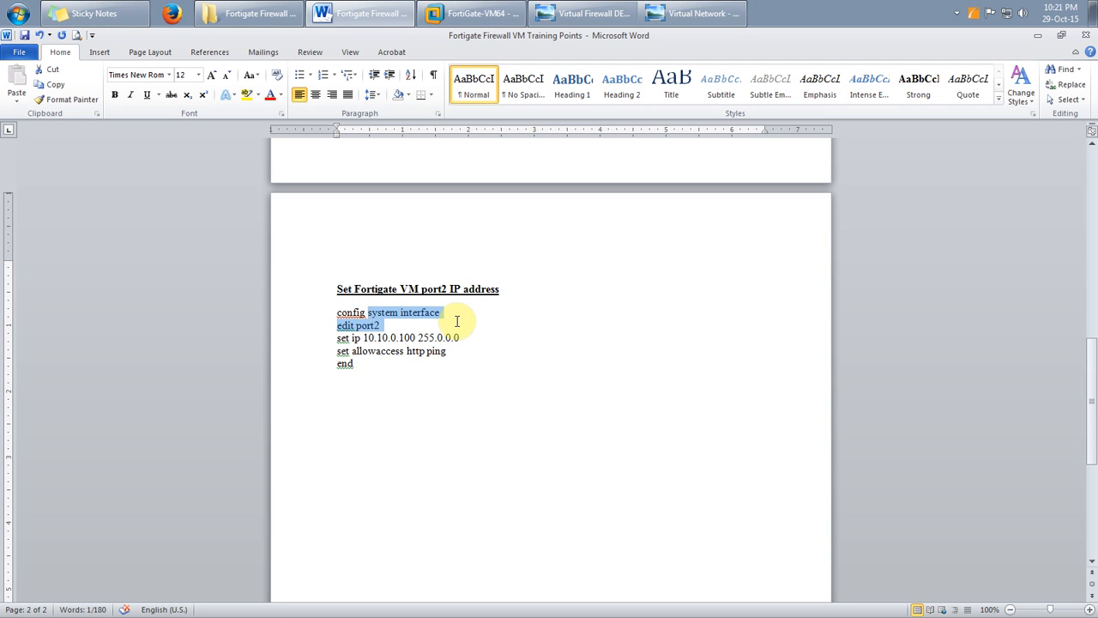
{"action": "left_click", "coordinate": [442, 325]}
{"action": "left_click", "coordinate": [335, 326]}
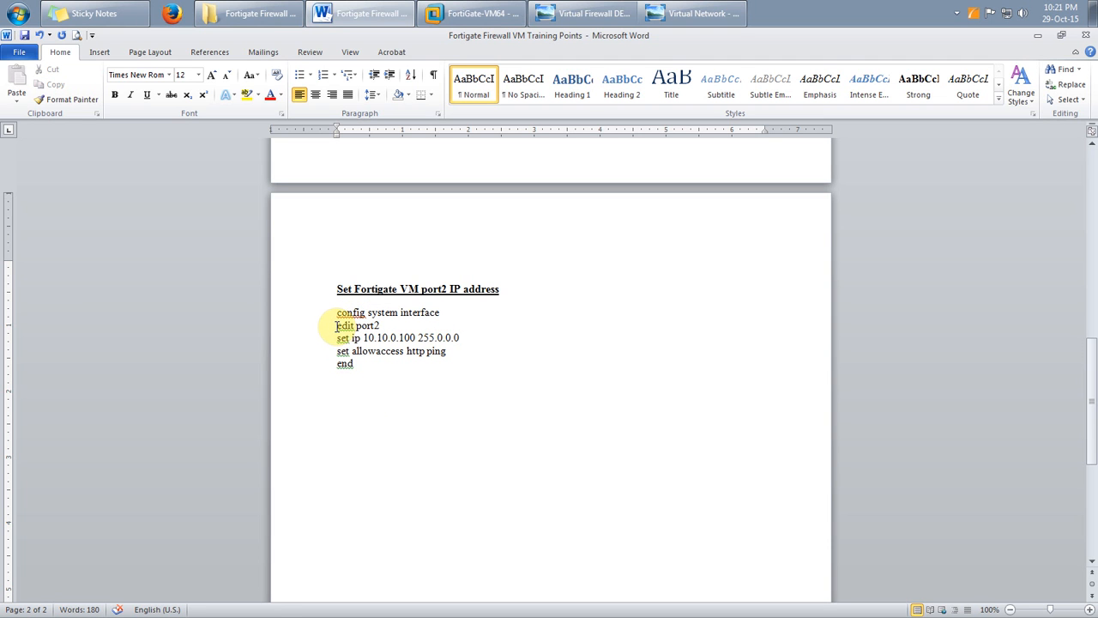
{"action": "left_click_drag", "start_coordinate": [336, 326], "coordinate": [471, 338]}
{"action": "left_click", "coordinate": [422, 367]}
{"action": "left_click", "coordinate": [471, 392]}
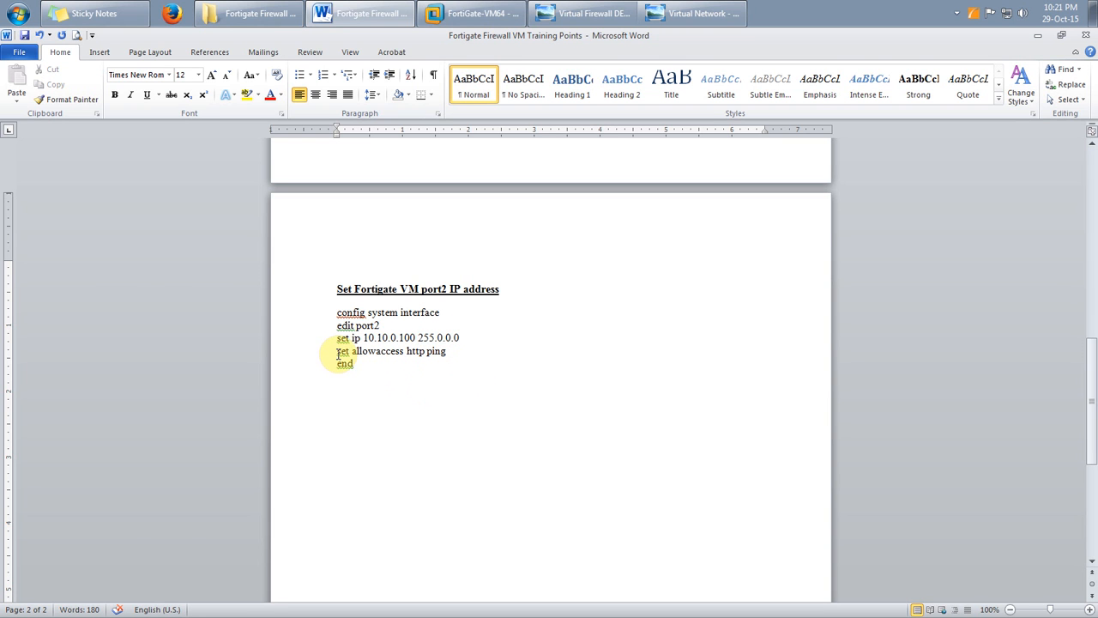
{"action": "left_click_drag", "start_coordinate": [338, 352], "coordinate": [452, 353]}
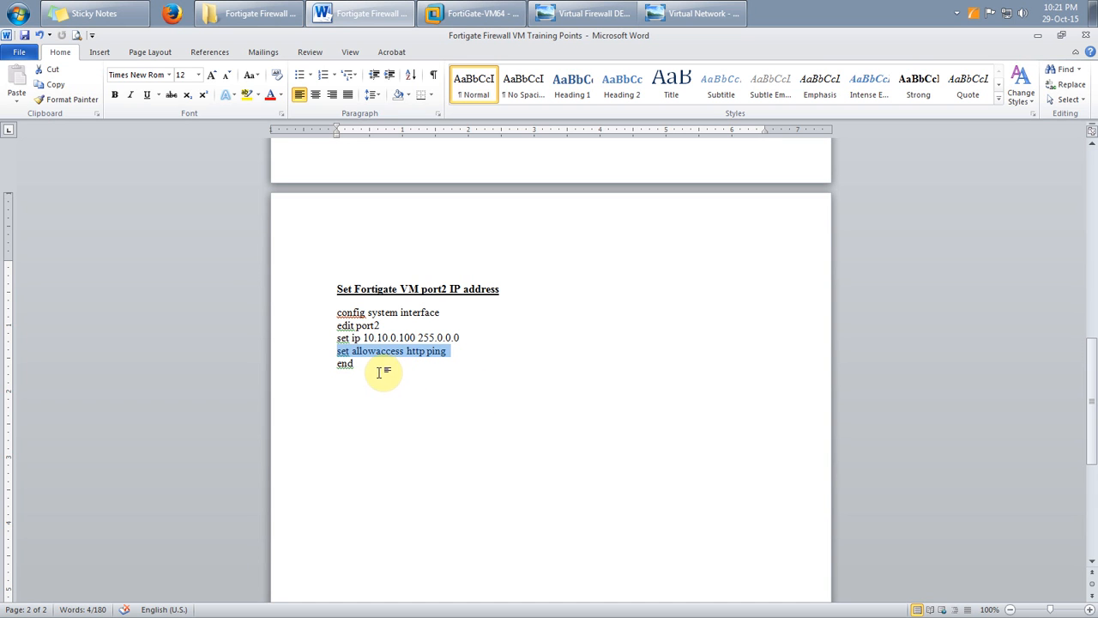
{"action": "left_click_drag", "start_coordinate": [363, 367], "coordinate": [340, 368]}
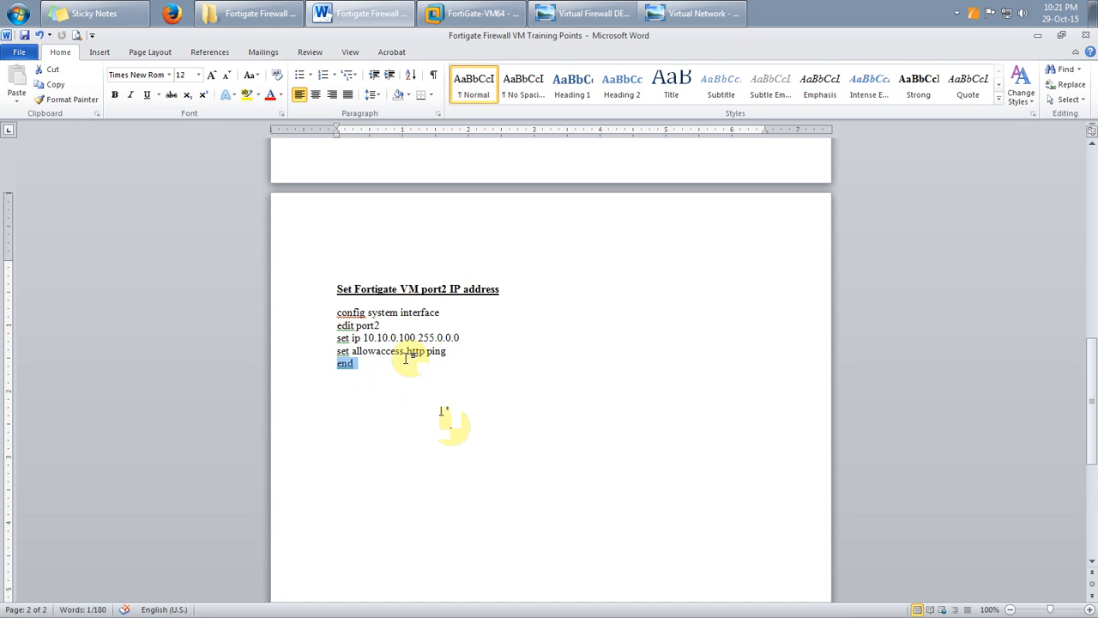
{"action": "left_click", "coordinate": [492, 10]}
Run a continuous ping to 10.10.0.100 from the server's command prompt; it reports host unreachable
{"action": "left_click", "coordinate": [137, 80]}
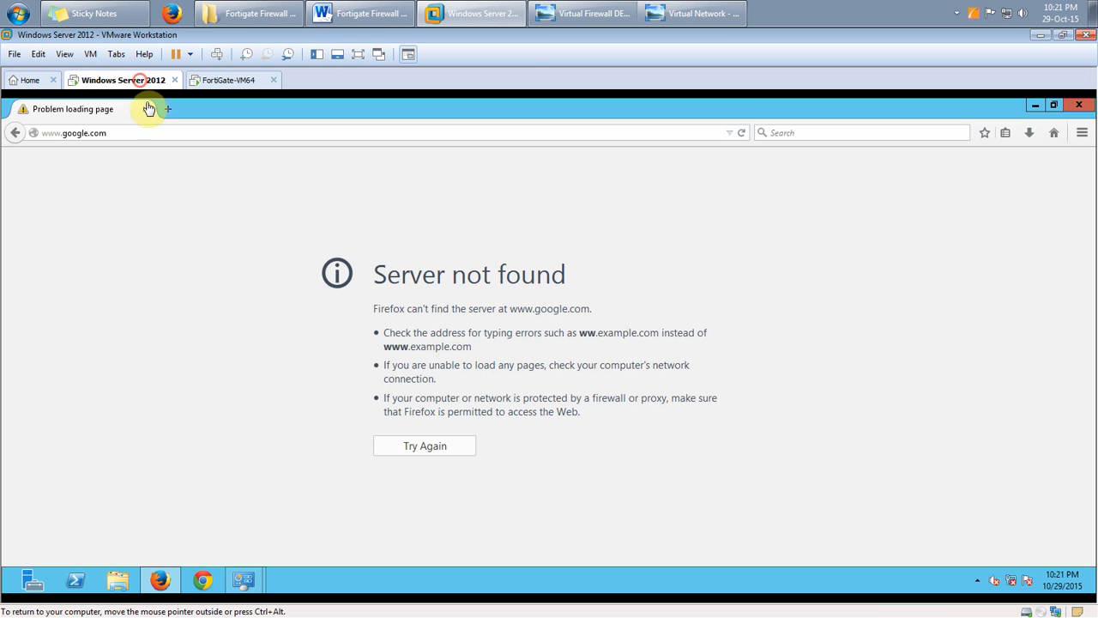
{"action": "key", "text": "super"}
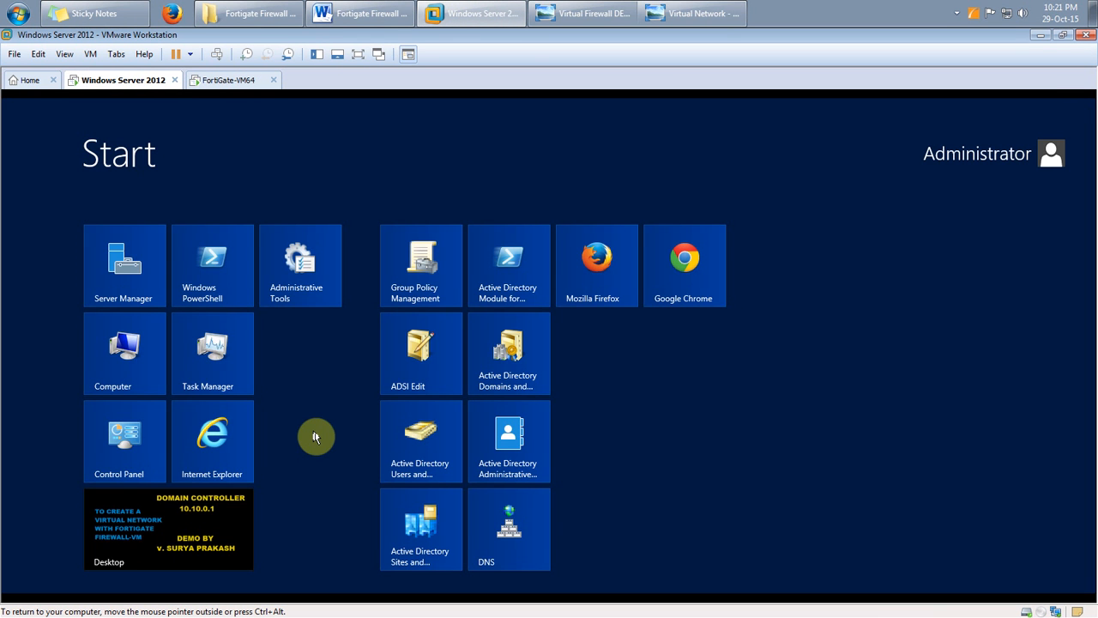
{"action": "key", "text": "super+x"}
{"action": "type", "text": "a"}
{"action": "type", "text": "ping"}
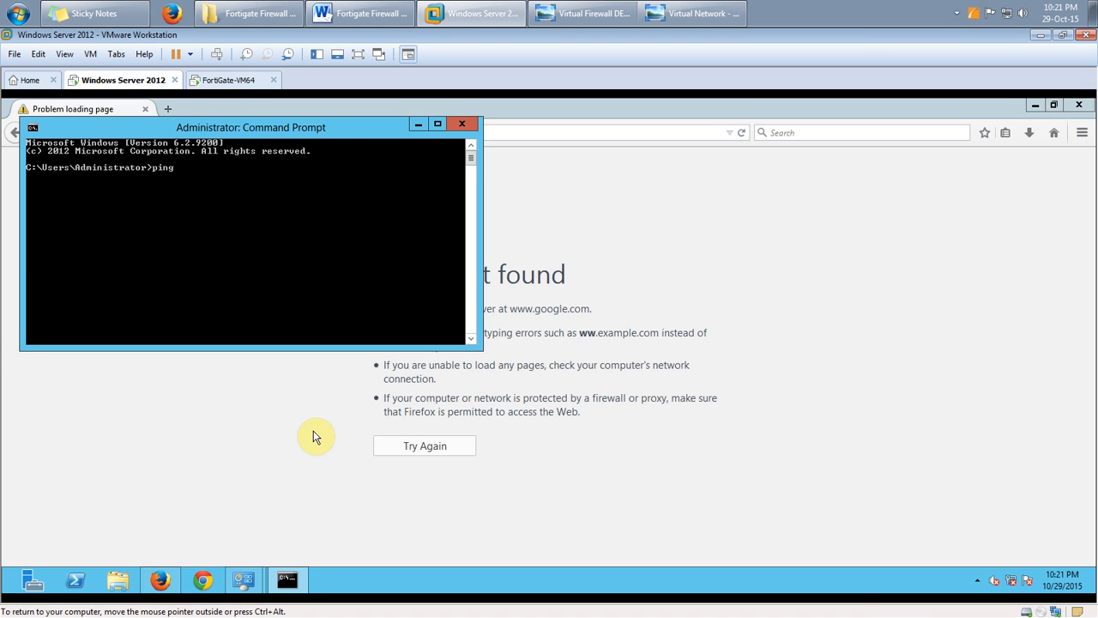
{"action": "type", "text": " 10.10.1.100 -t"}
{"action": "key", "text": "Return"}
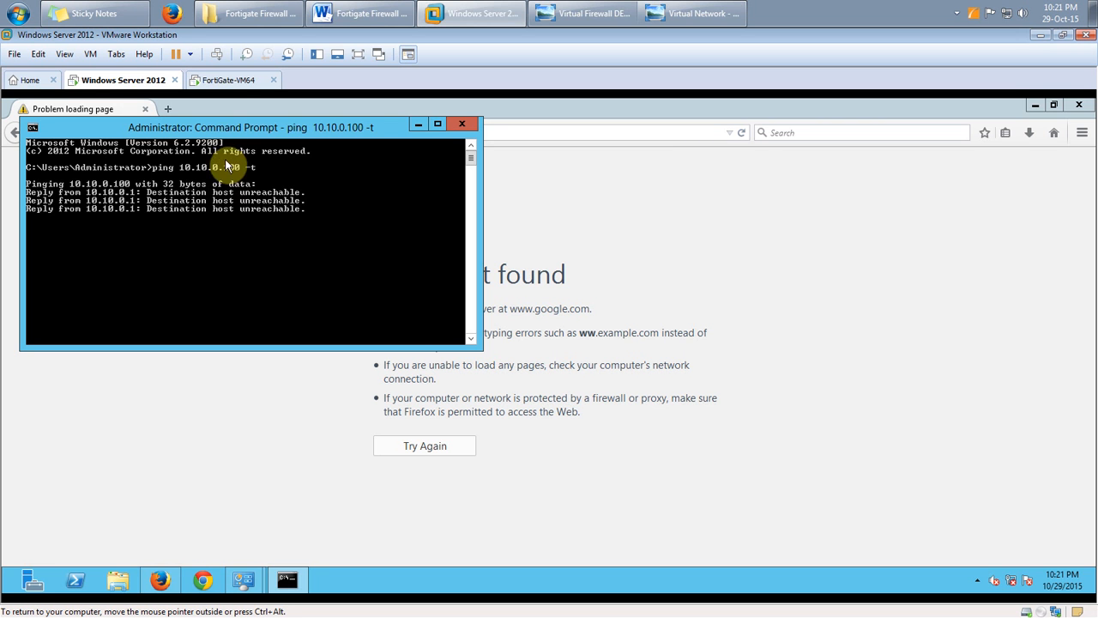
{"action": "left_click", "coordinate": [227, 80]}
{"action": "left_click", "coordinate": [428, 395]}
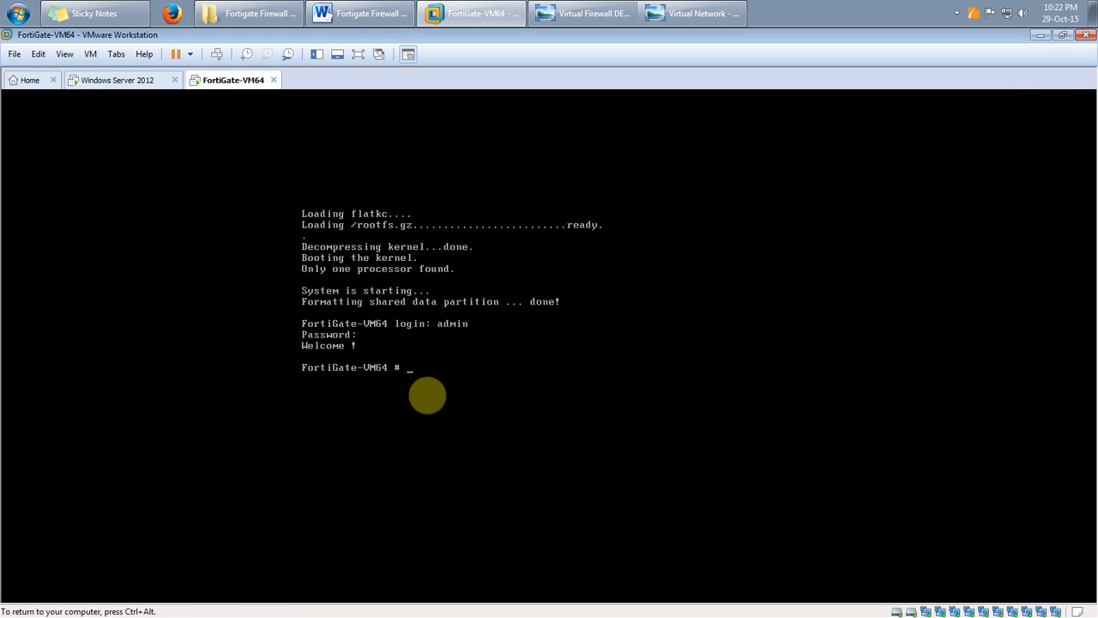
Under config system interface, set port2's IP to 10.10.0.100 255.0.0.0 on the FortiGate CLI
{"action": "type", "text": "config system interface"}
{"action": "key", "text": "Return"}
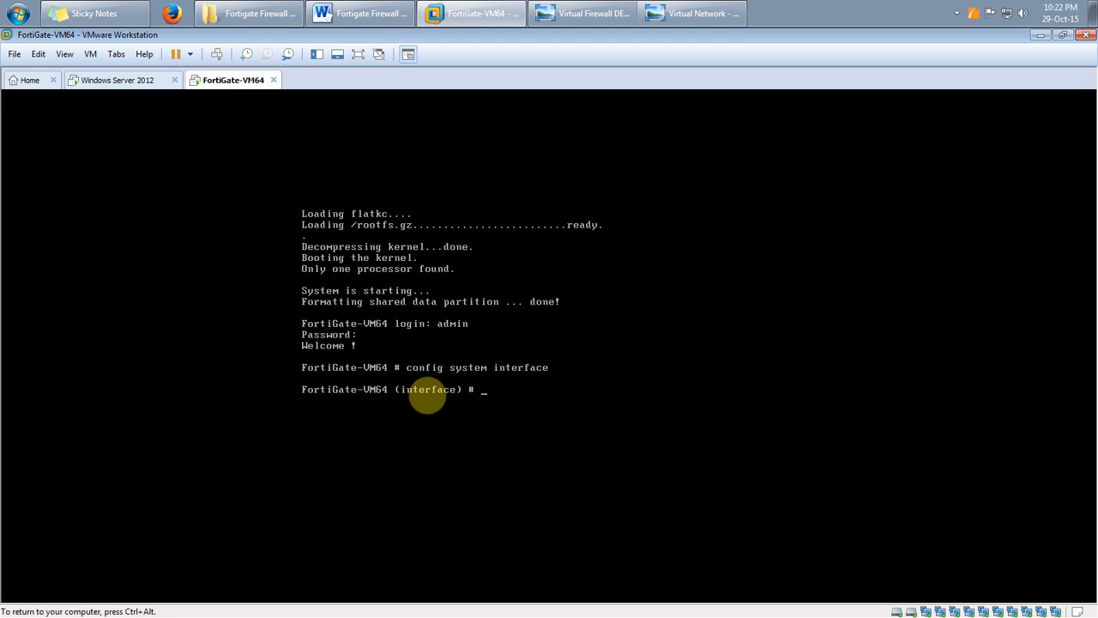
{"action": "type", "text": "e"}
{"action": "type", "text": "dit "}
{"action": "type", "text": "port2"}
{"action": "key", "text": "Return"}
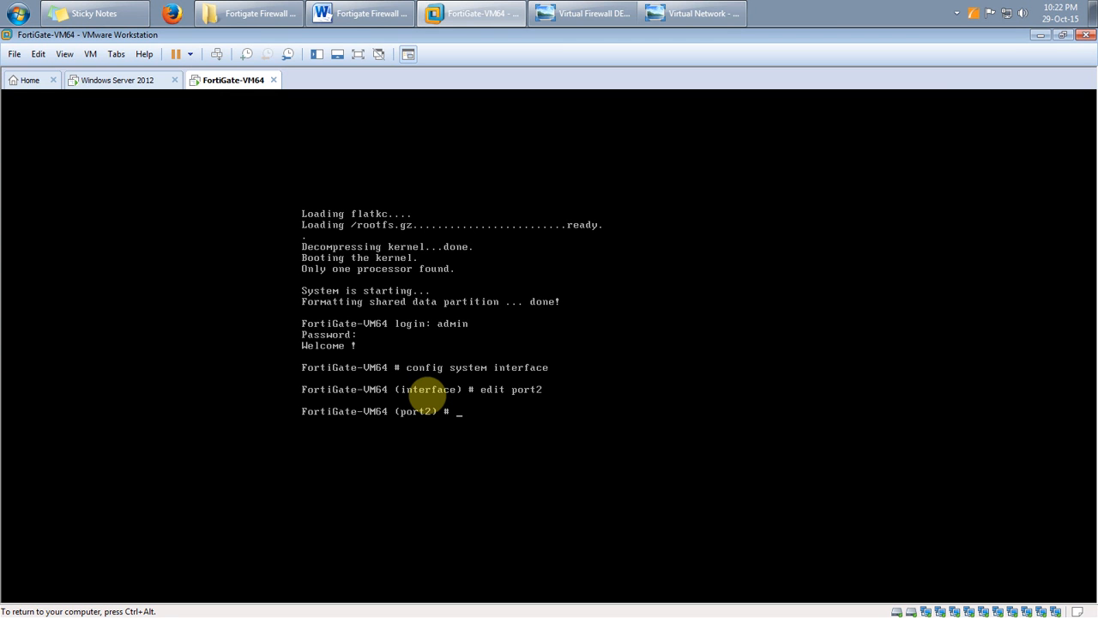
{"action": "type", "text": "set ip"}
{"action": "type", "text": "1."}
{"action": "type", "text": "0.10.10"}
{"action": "type", "text": "255"}
{"action": "type", "text": ".0.0.0"}
{"action": "key", "text": "Return"}
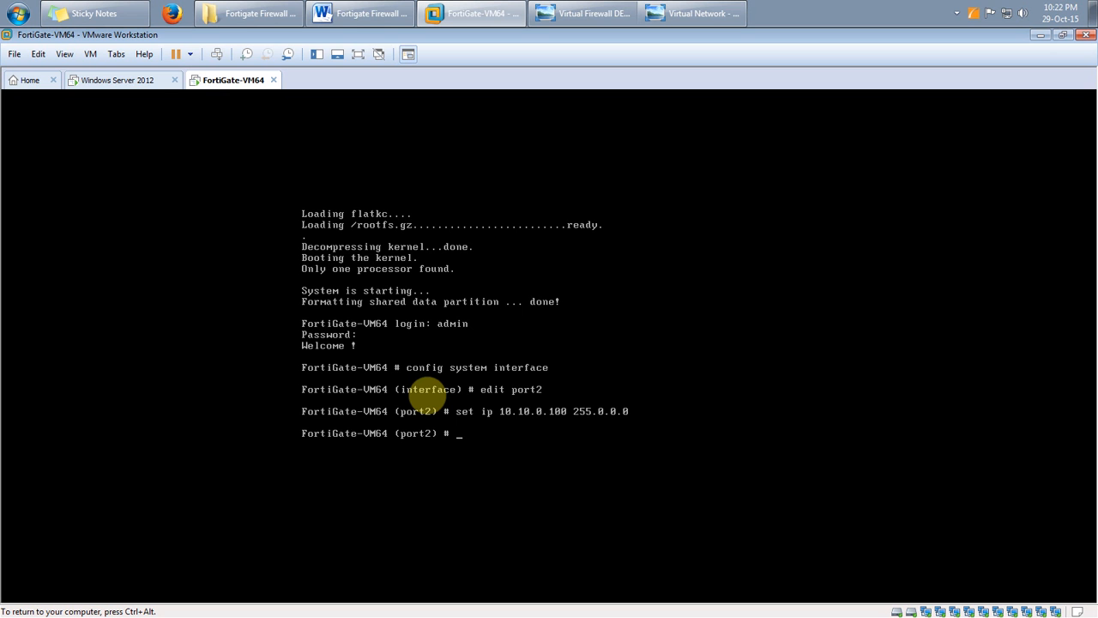
{"action": "key", "text": "ctrl+alt"}
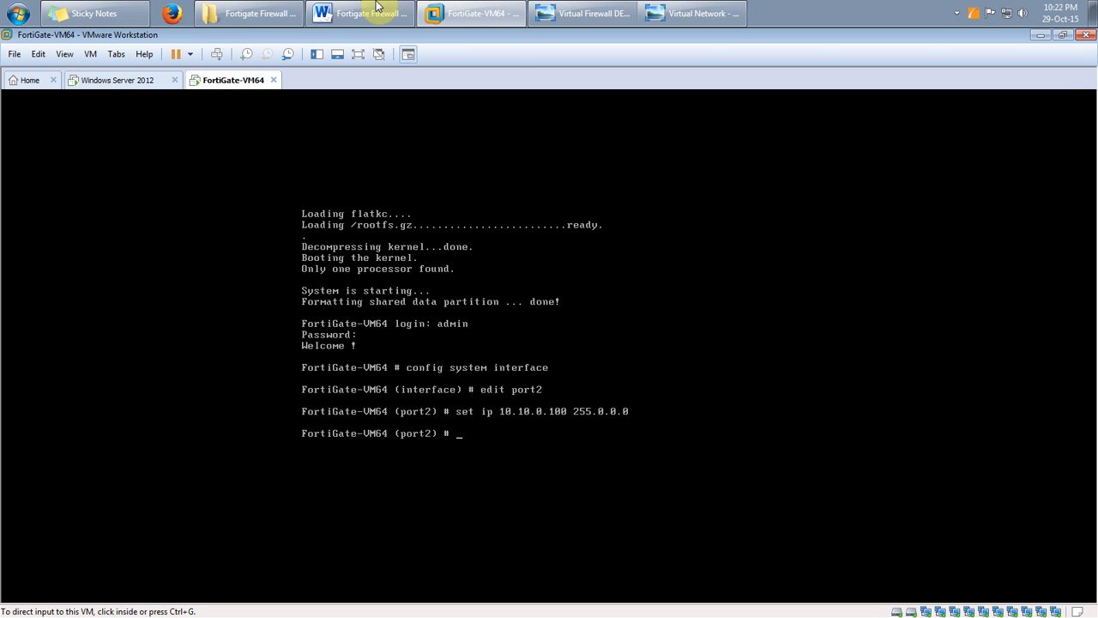
Recheck the config system interface, set ip and set allowaccess http ping lines in the notes
{"action": "left_click", "coordinate": [350, 7]}
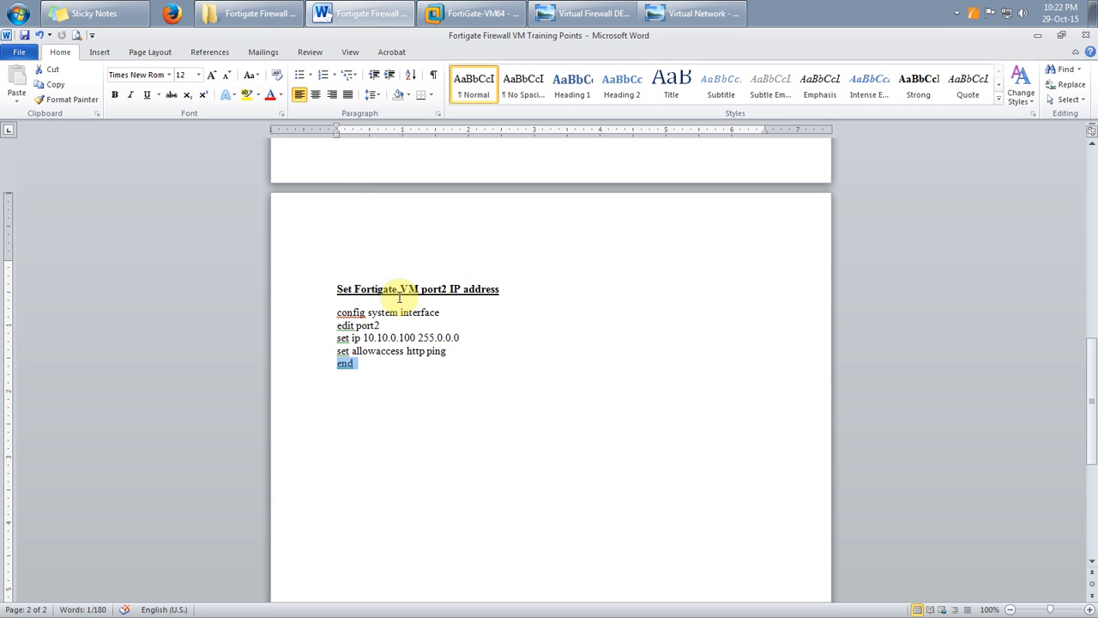
{"action": "left_click", "coordinate": [336, 315]}
{"action": "left_click_drag", "start_coordinate": [349, 324], "coordinate": [471, 338]}
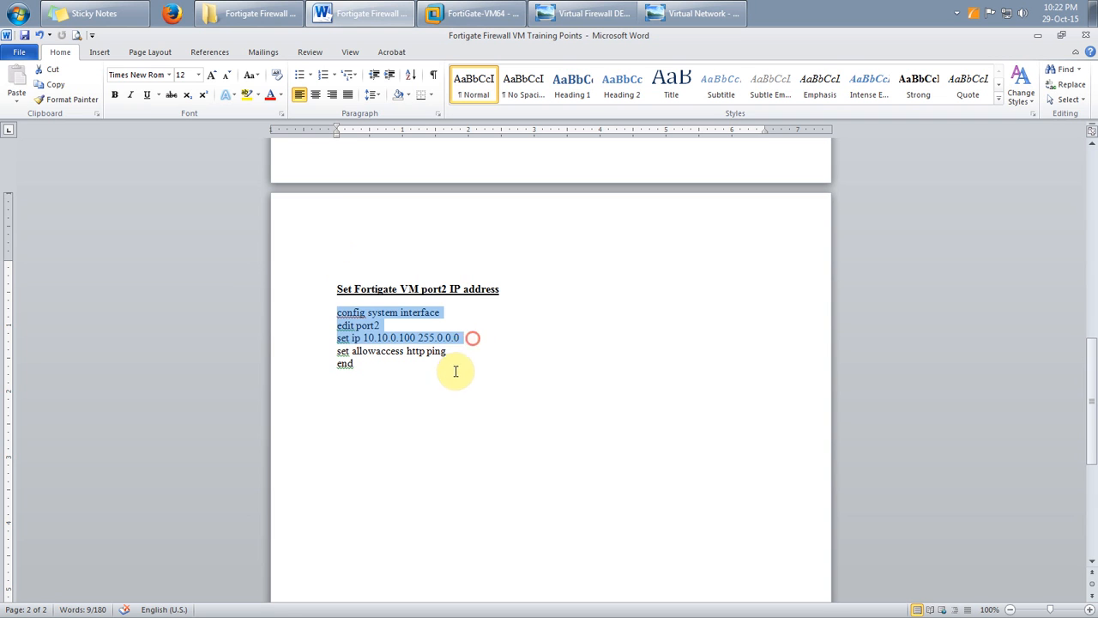
{"action": "left_click", "coordinate": [448, 371]}
{"action": "left_click_drag", "start_coordinate": [337, 351], "coordinate": [468, 351]}
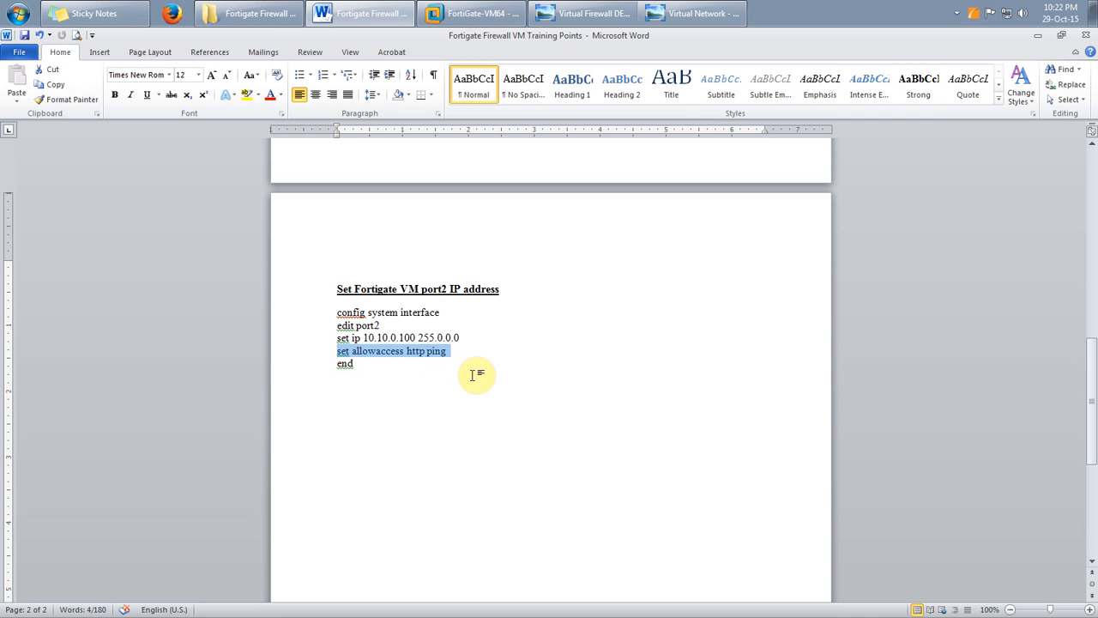
{"action": "left_click", "coordinate": [436, 12]}
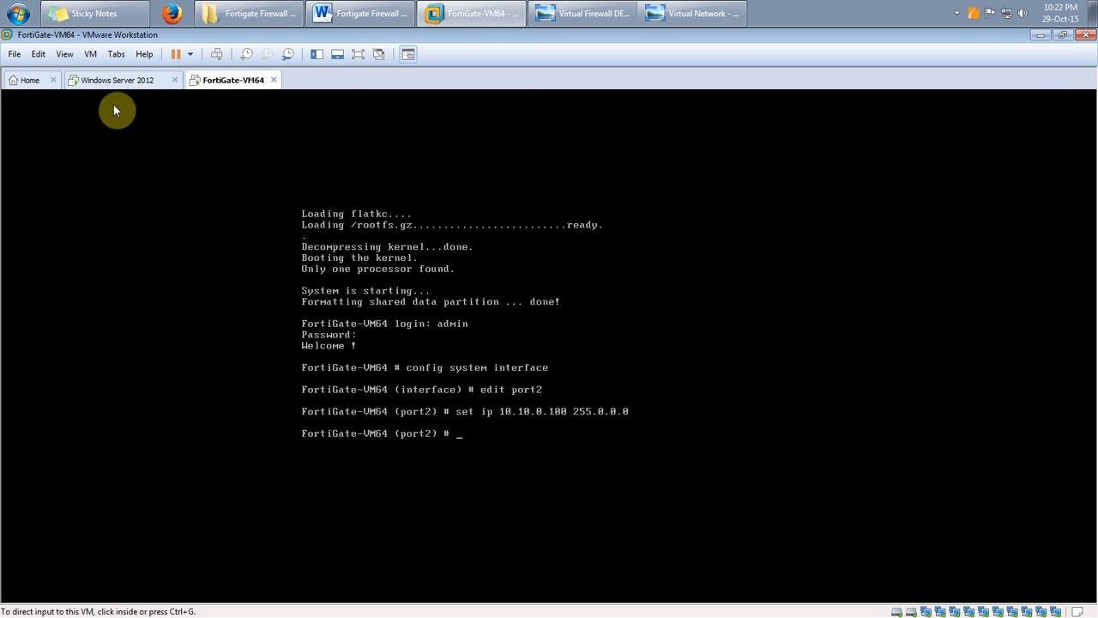
{"action": "left_click", "coordinate": [120, 80]}
On the Windows Server VM, load http:\\10.10.0.100 in a new Firefox tab
{"action": "left_click", "coordinate": [216, 410]}
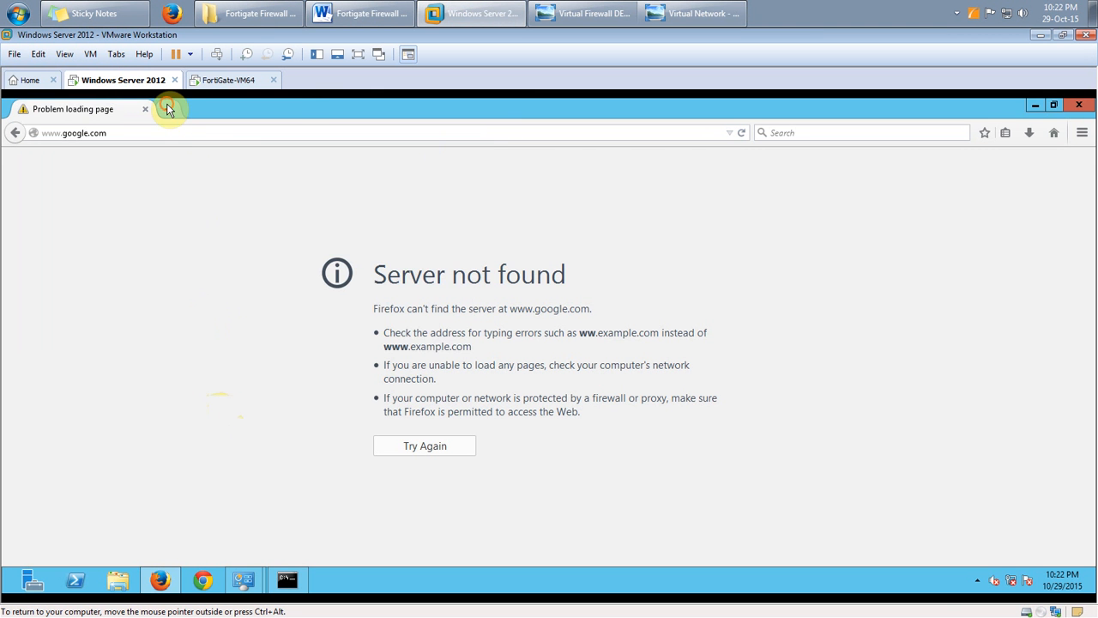
{"action": "left_click", "coordinate": [167, 109]}
{"action": "type", "text": "http"}
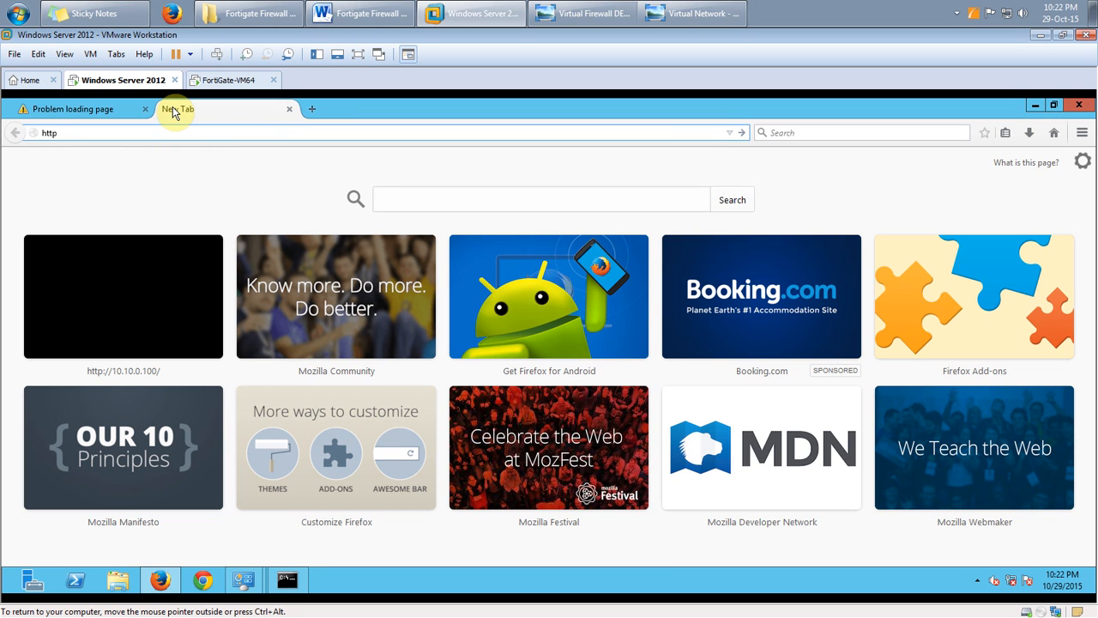
{"action": "type", "text": ":\\\\10.10.0.100"}
{"action": "key", "text": "Return"}
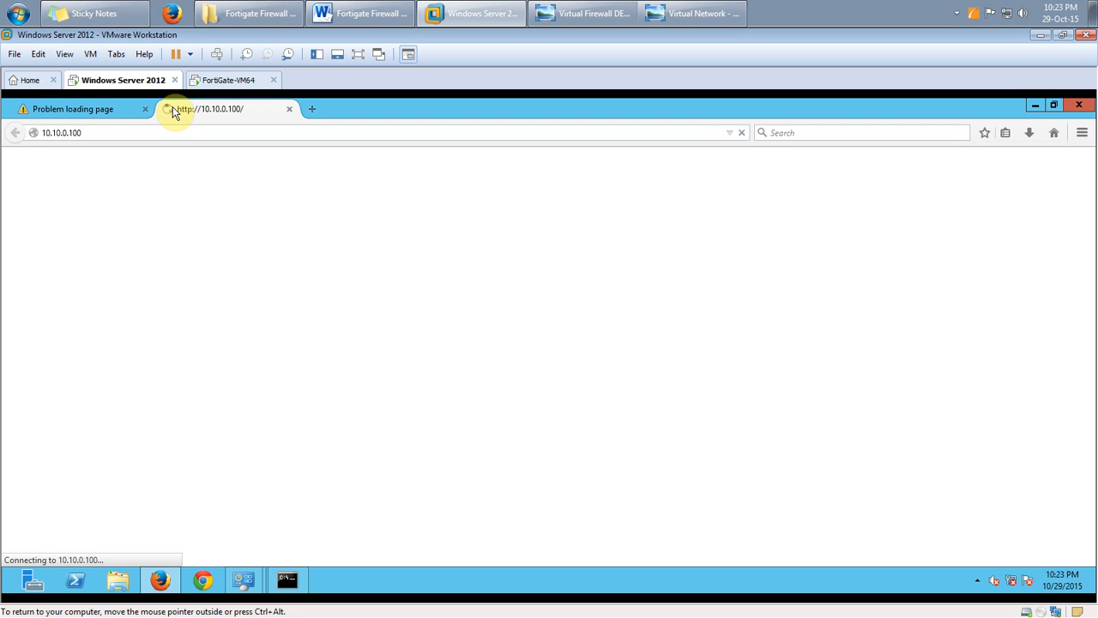
In the FortiGate console, allow http, https and ping on port2 and end to save
{"action": "left_click", "coordinate": [215, 80]}
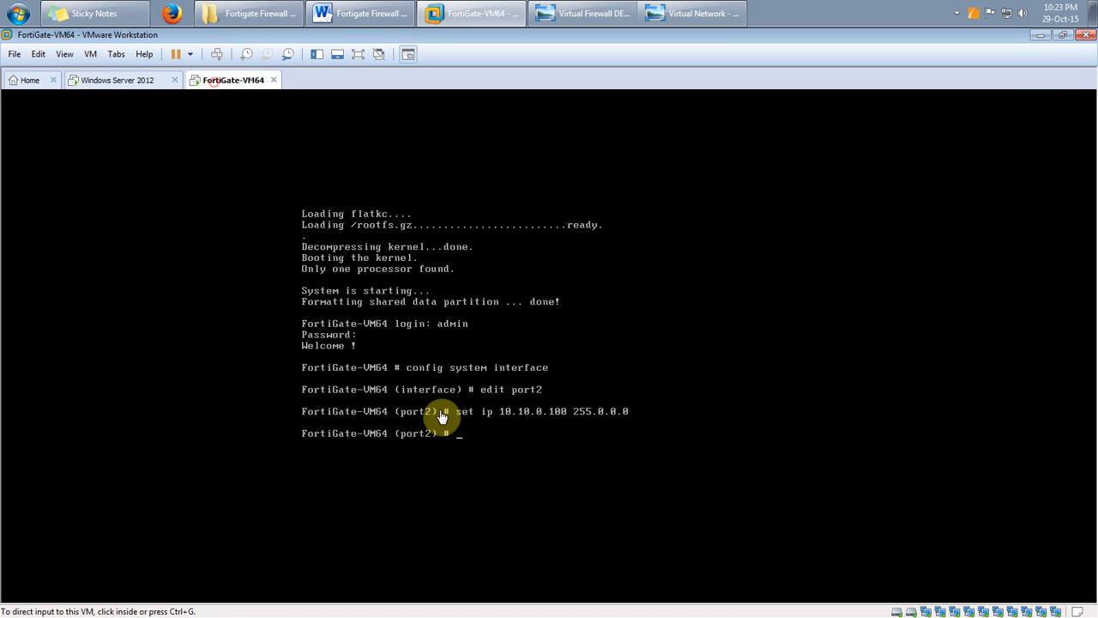
{"action": "type", "text": "s"}
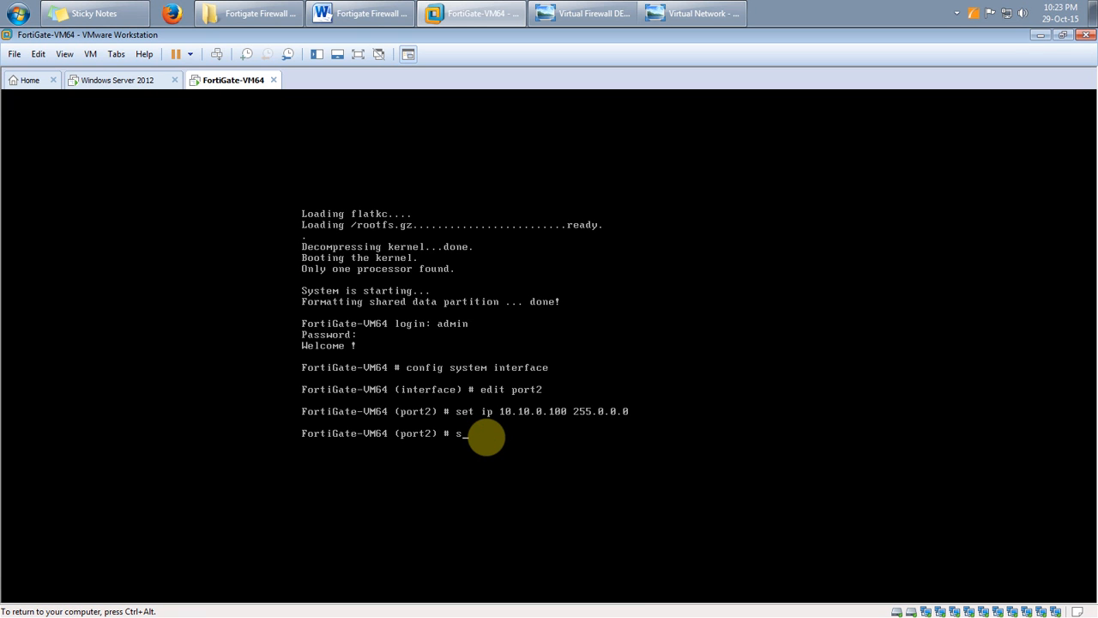
{"action": "type", "text": "et allowaccess http https ping"}
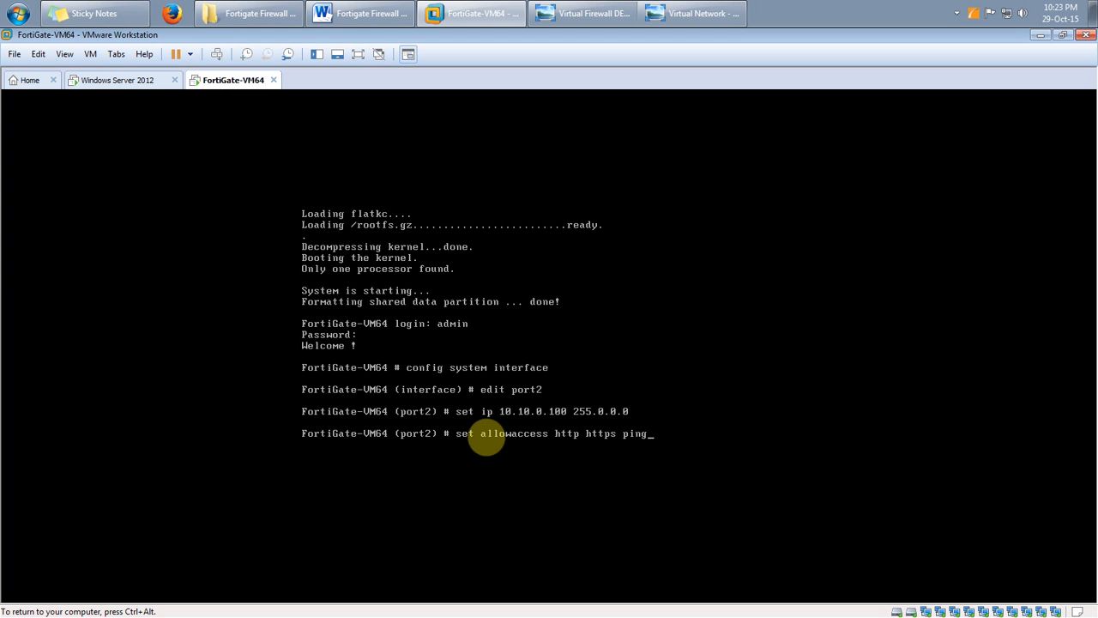
{"action": "key", "text": "Return"}
{"action": "type", "text": "end"}
{"action": "key", "text": "Return"}
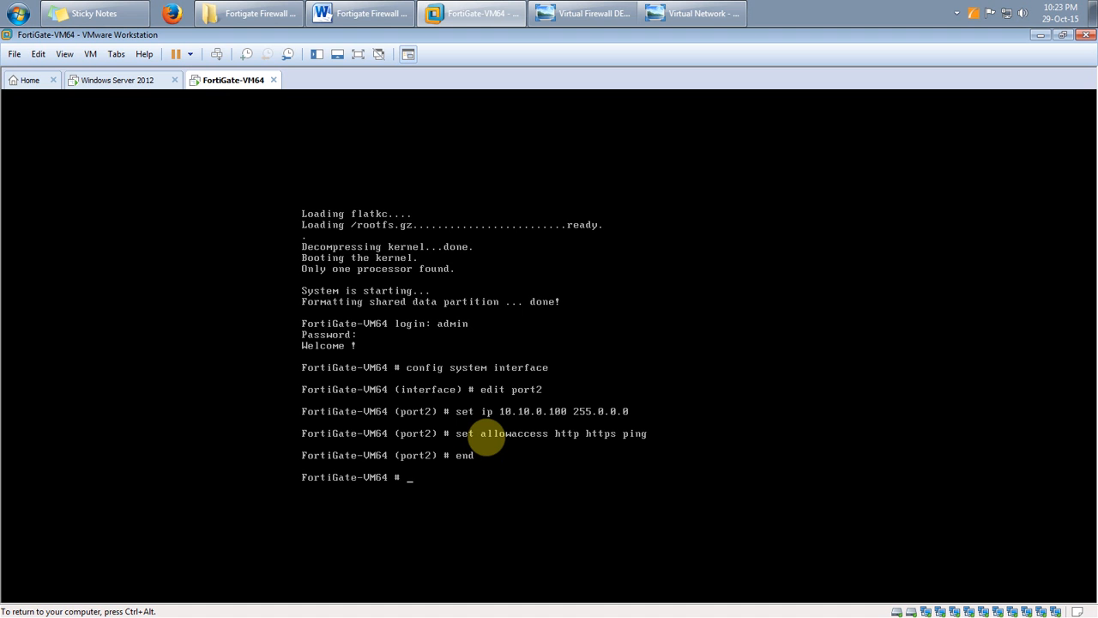
{"action": "key", "text": "ctrl+alt"}
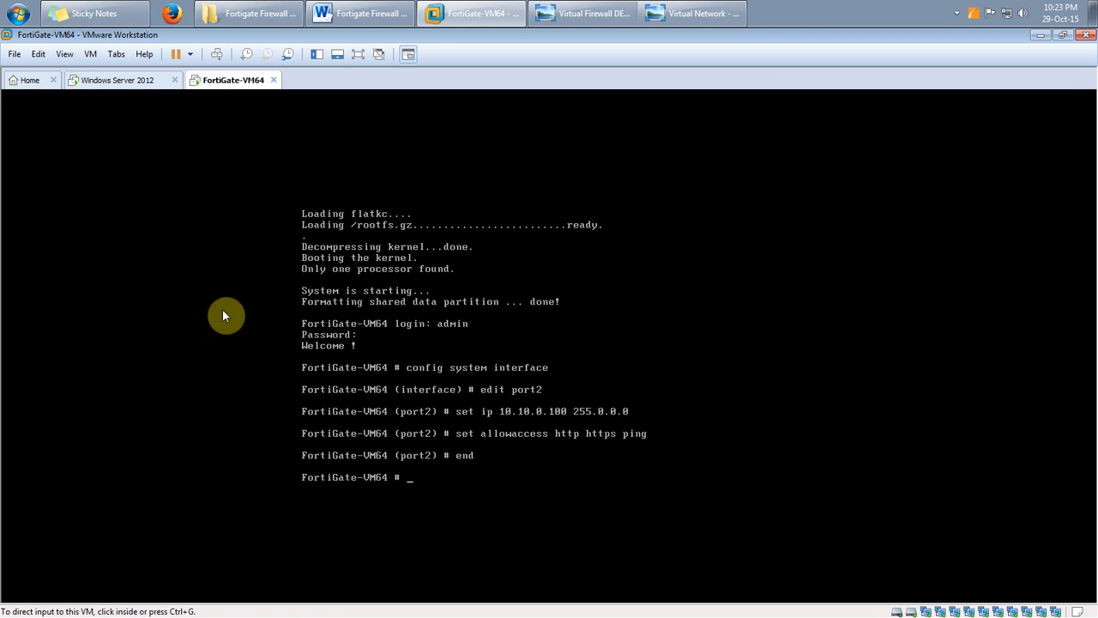
{"action": "left_click", "coordinate": [113, 83]}
Confirm the ping gets replies from 10.10.0.100, then reload the FortiGate login address in Firefox
{"action": "left_click", "coordinate": [287, 580]}
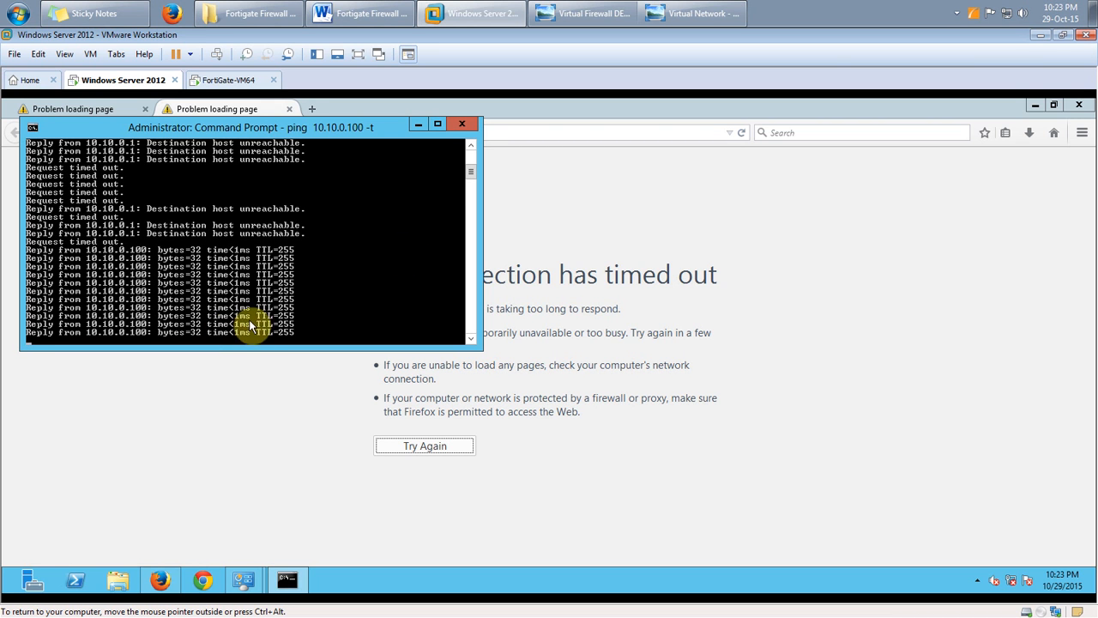
{"action": "left_click", "coordinate": [419, 125]}
{"action": "left_click", "coordinate": [401, 136]}
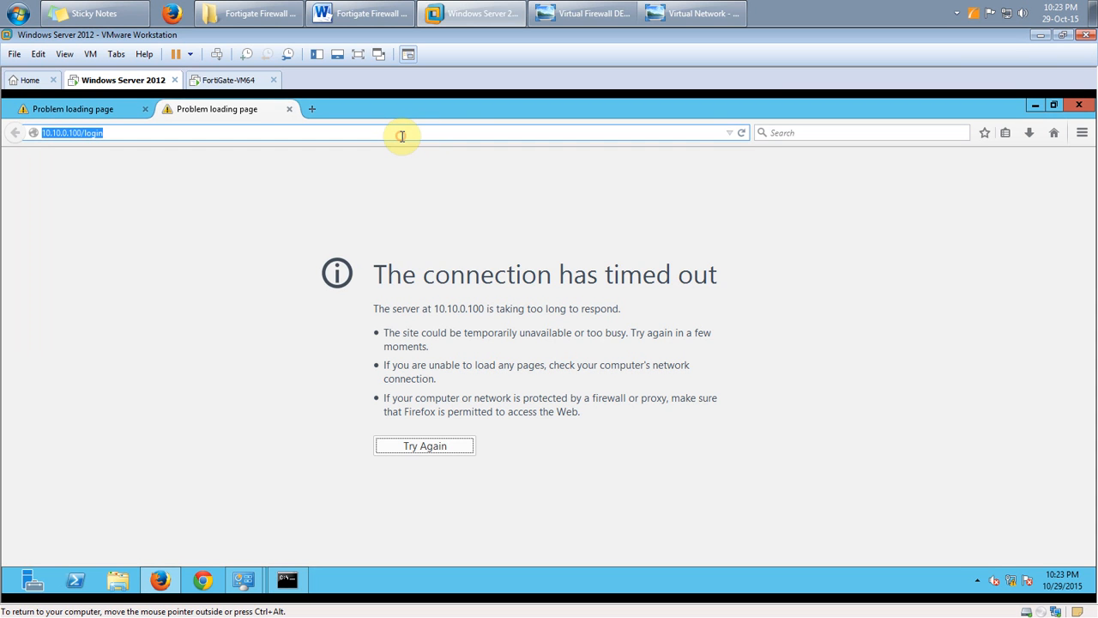
{"action": "key", "text": "Return"}
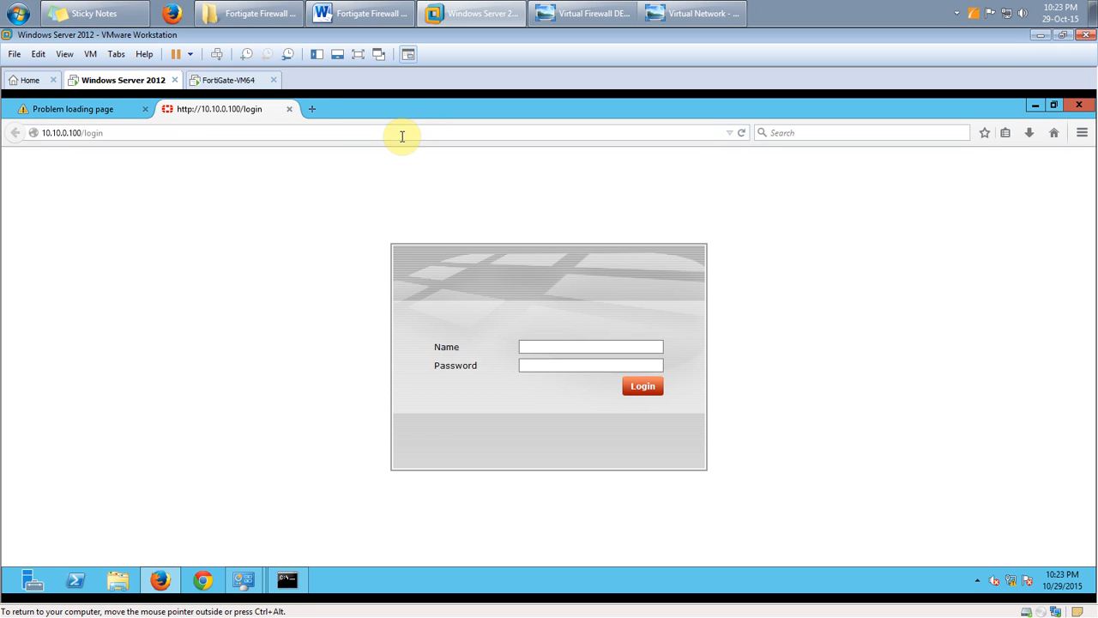
{"action": "left_click", "coordinate": [221, 78]}
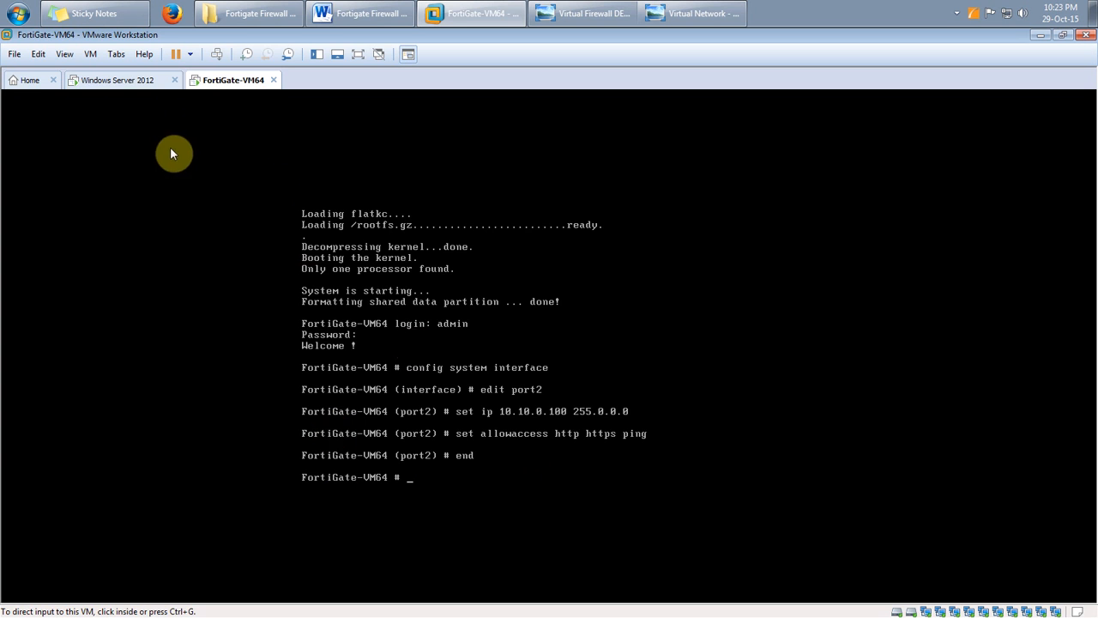
{"action": "left_click", "coordinate": [163, 80]}
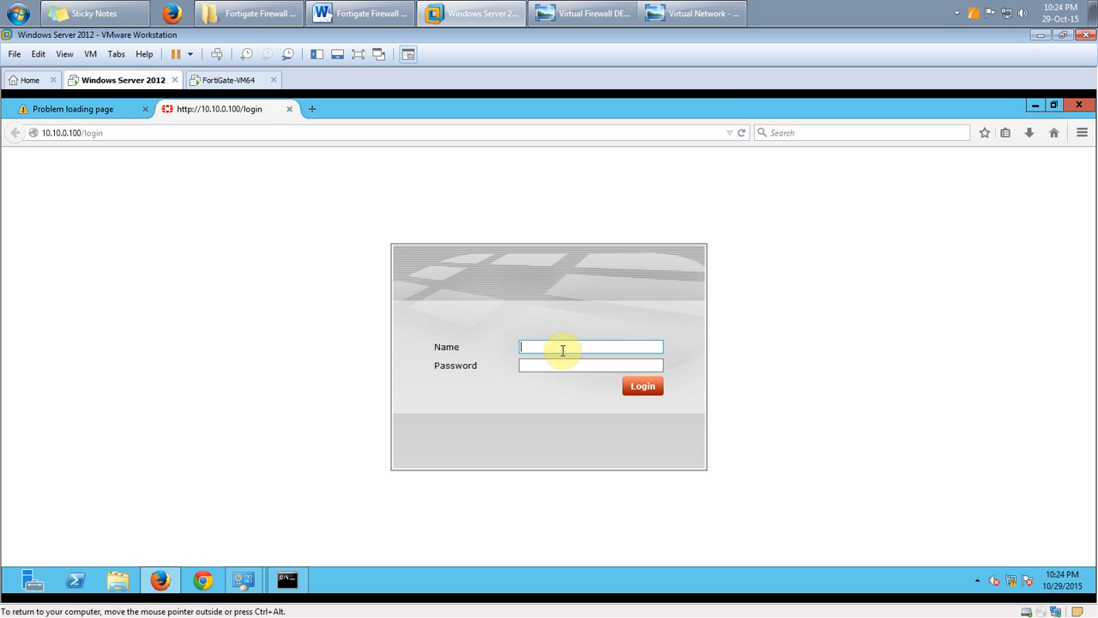
Log in as admin and choose Remind Later on the 14-day evaluation licence notice
{"action": "key", "text": "Return"}
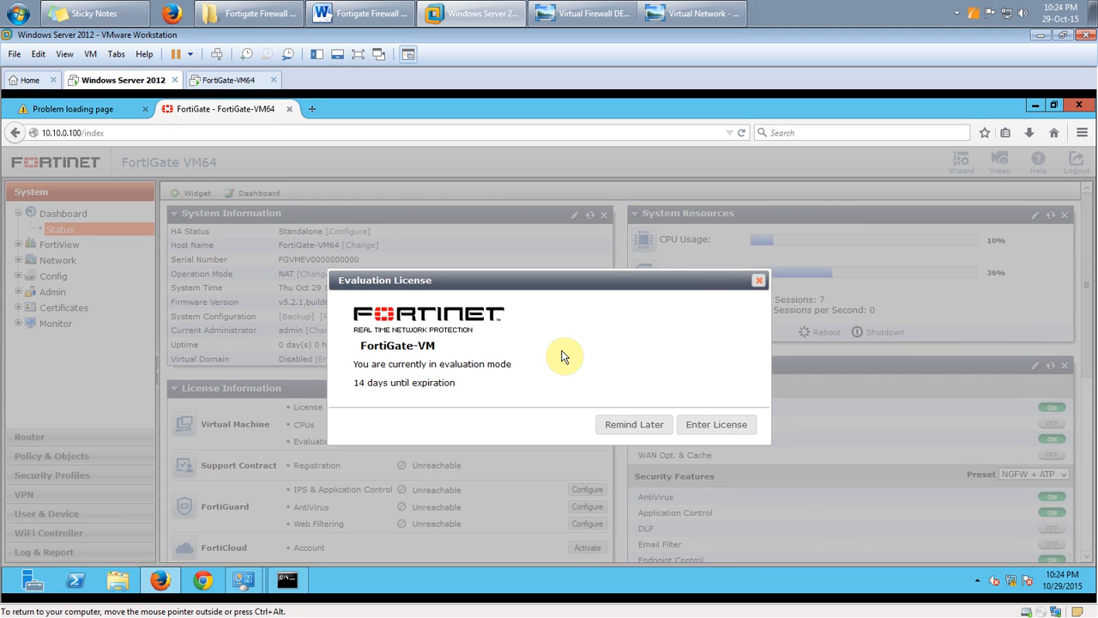
{"action": "left_click_drag", "start_coordinate": [459, 382], "coordinate": [357, 387]}
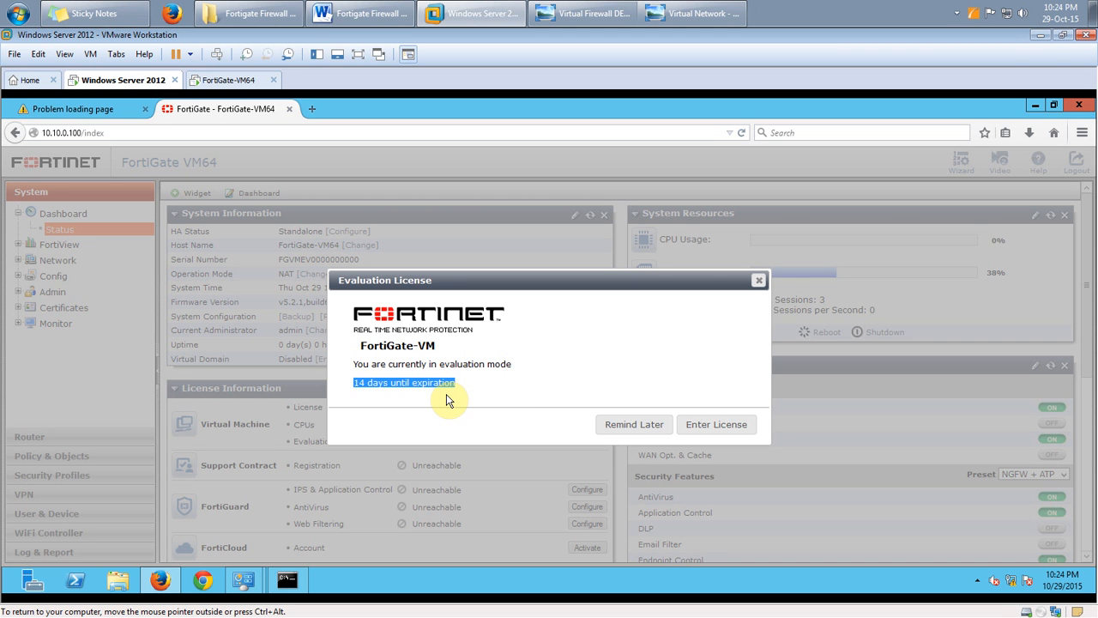
{"action": "left_click", "coordinate": [626, 429]}
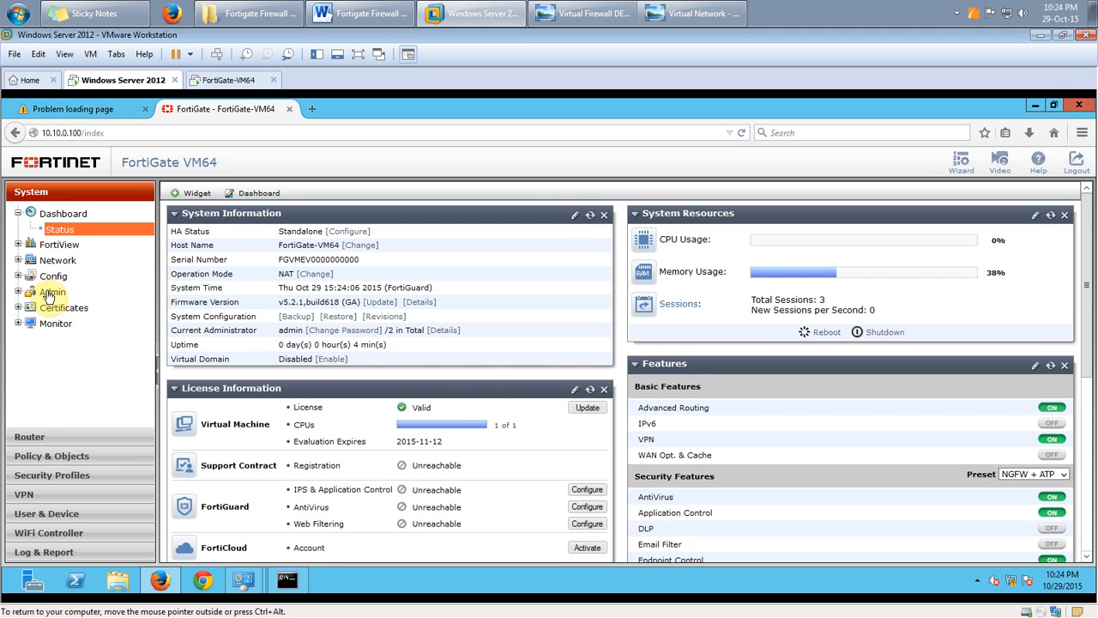
Show the System > Network Interfaces list, then open VMware's Virtual Network Editor
{"action": "left_click", "coordinate": [19, 260]}
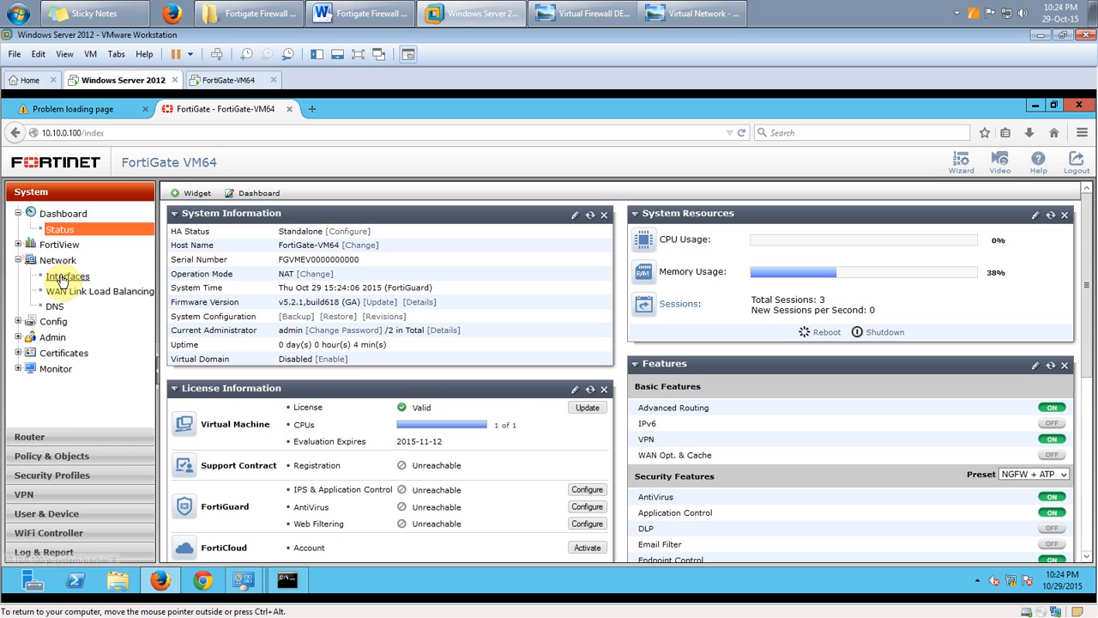
{"action": "left_click", "coordinate": [60, 277]}
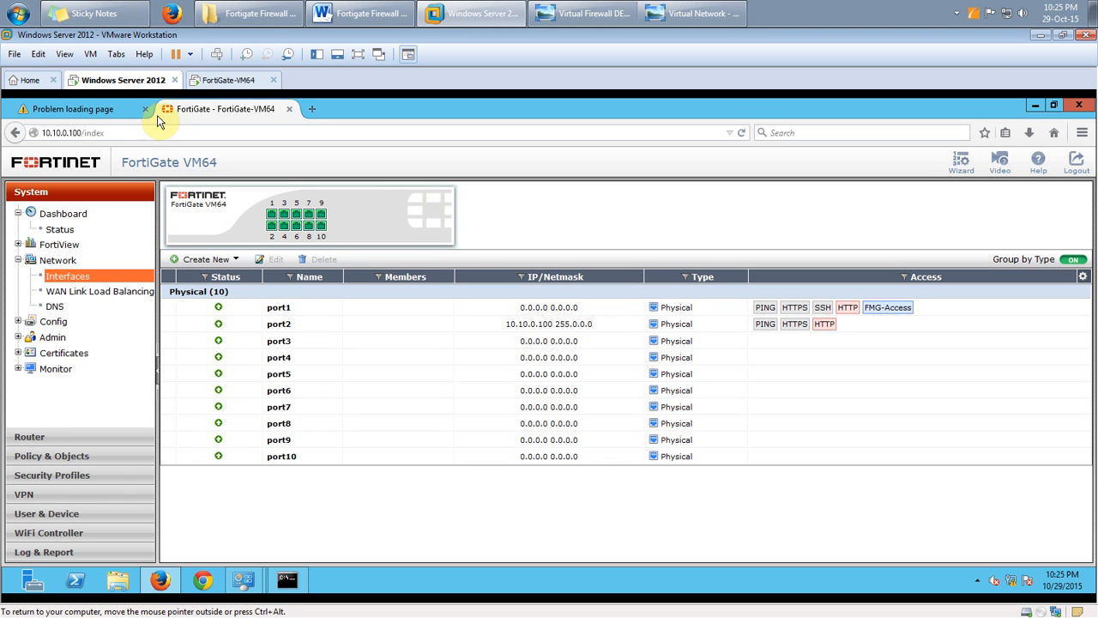
{"action": "left_click", "coordinate": [38, 54]}
{"action": "left_click", "coordinate": [73, 124]}
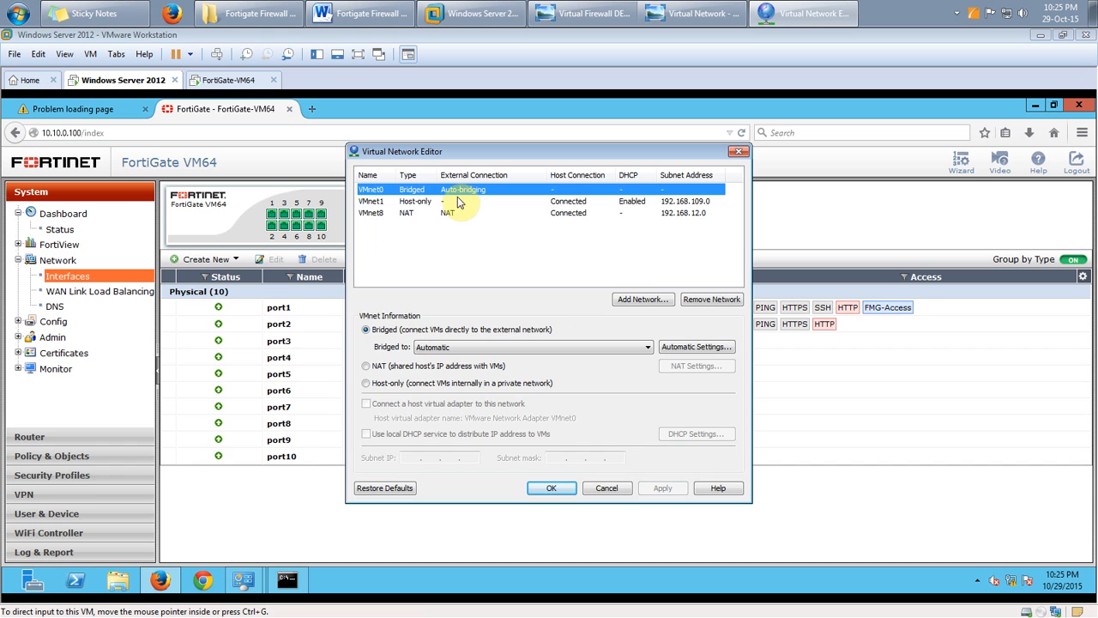
Cancel the Virtual Network Editor, then confirm FortiGate's adapters: first on VMnet0, second bridged
{"action": "left_click", "coordinate": [607, 487]}
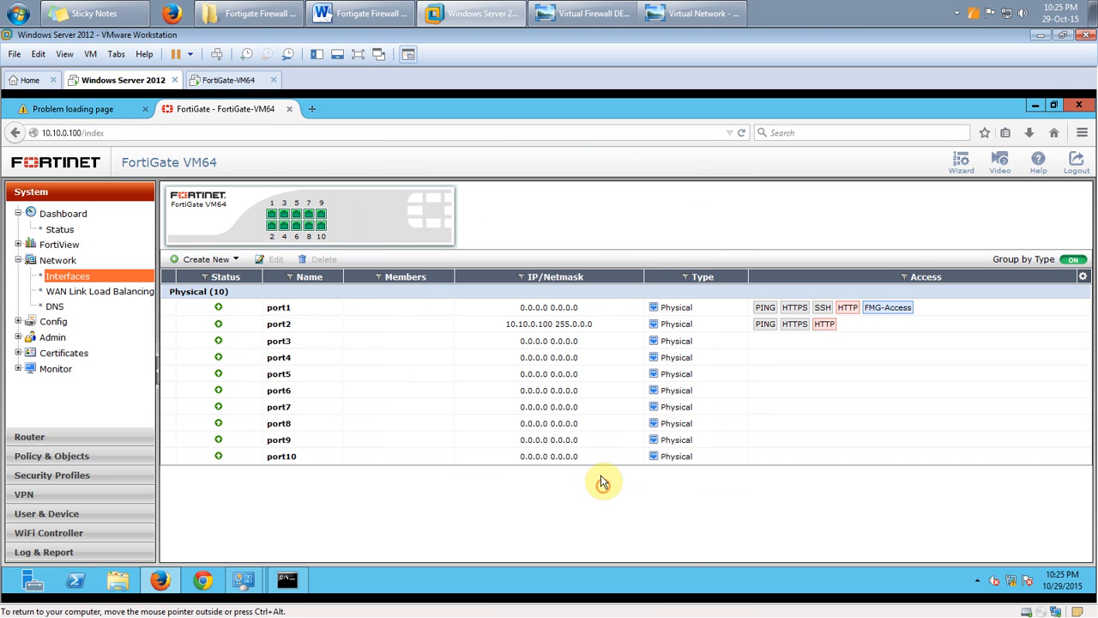
{"action": "left_click", "coordinate": [219, 81]}
{"action": "left_click", "coordinate": [90, 54]}
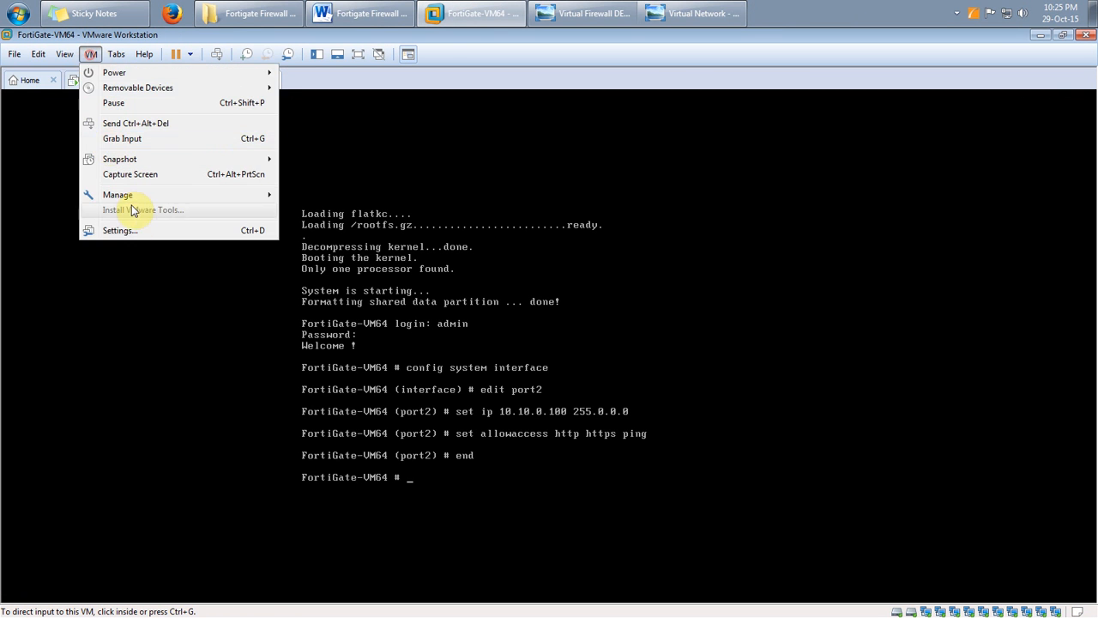
{"action": "left_click", "coordinate": [132, 227]}
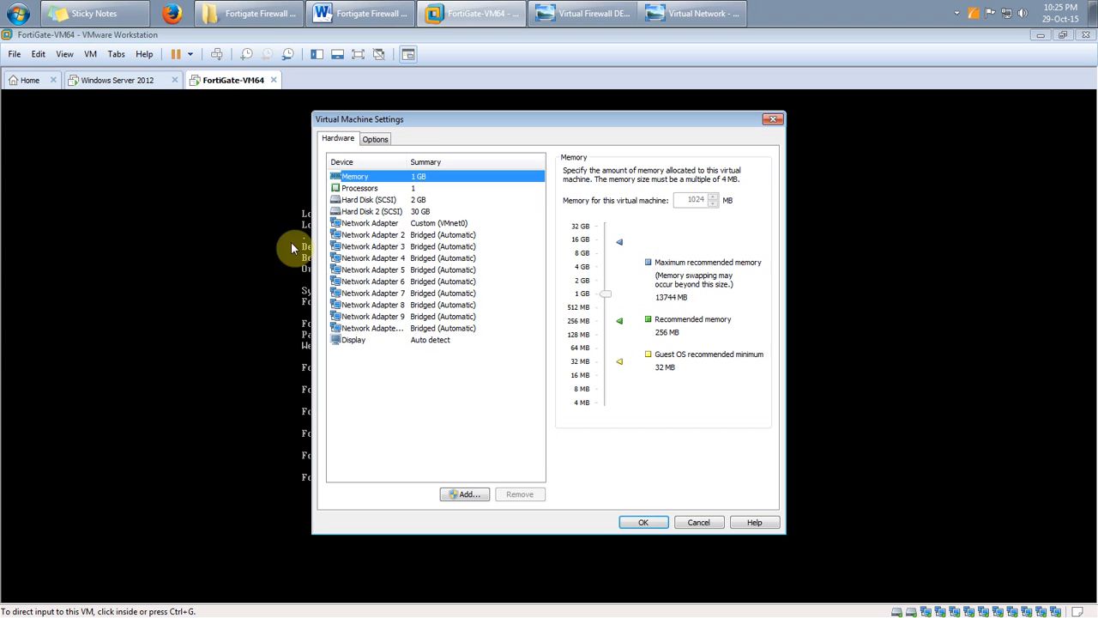
{"action": "left_click", "coordinate": [408, 223]}
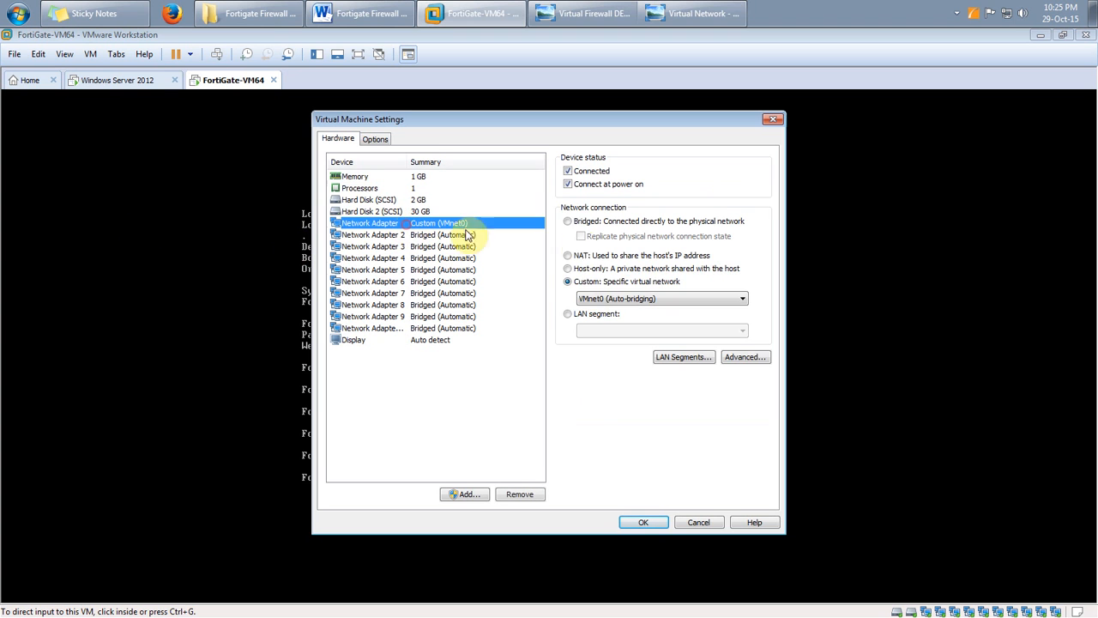
{"action": "left_click", "coordinate": [397, 235]}
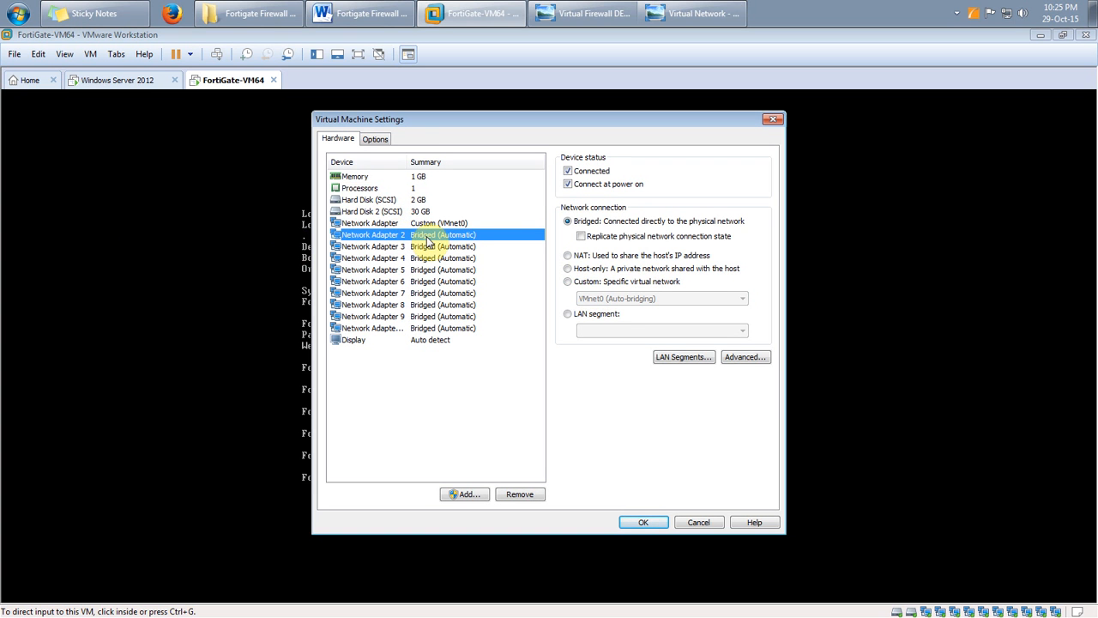
{"action": "left_click", "coordinate": [640, 521]}
{"action": "left_click", "coordinate": [101, 82]}
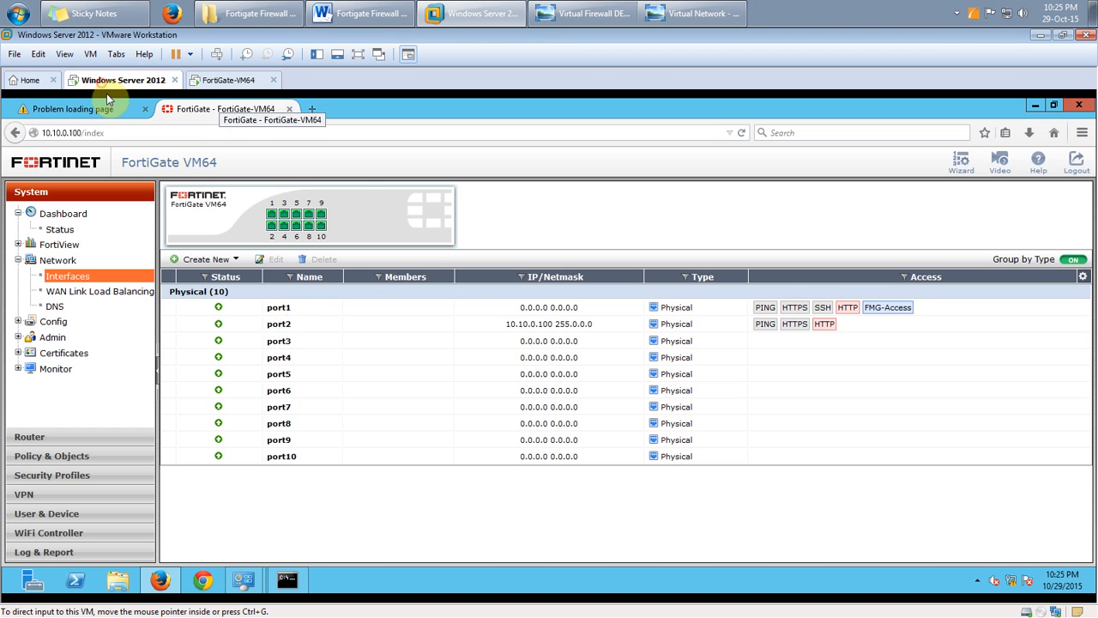
{"action": "left_click", "coordinate": [301, 324]}
Edit port2, give it the alias LAN, and select its 10.10.0.100/255.0.0.0 address value
{"action": "left_click", "coordinate": [276, 260]}
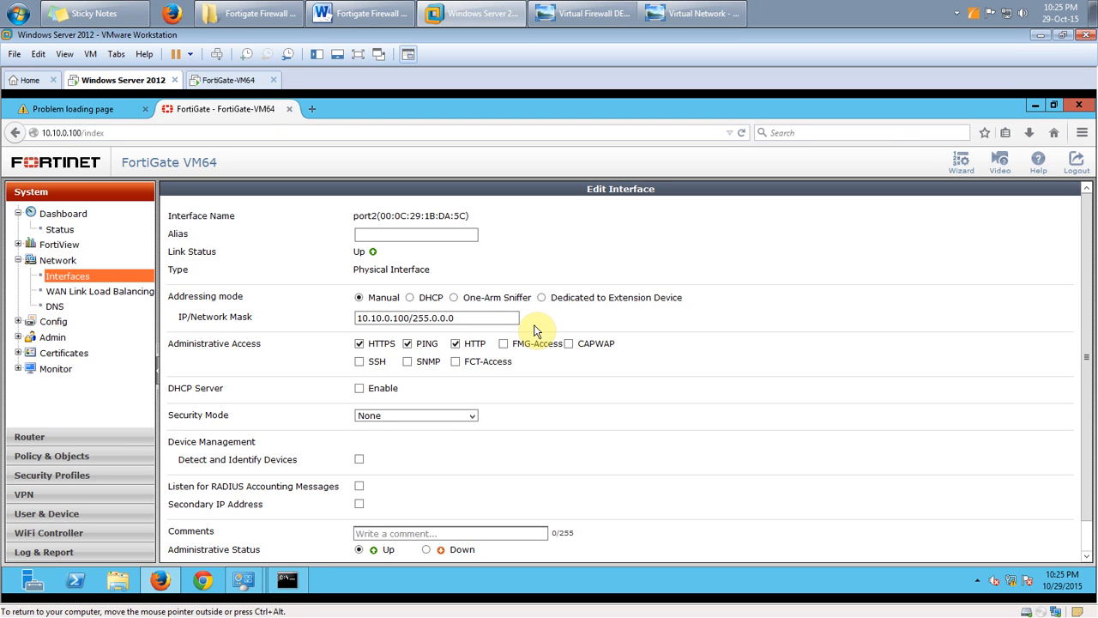
{"action": "left_click", "coordinate": [402, 233]}
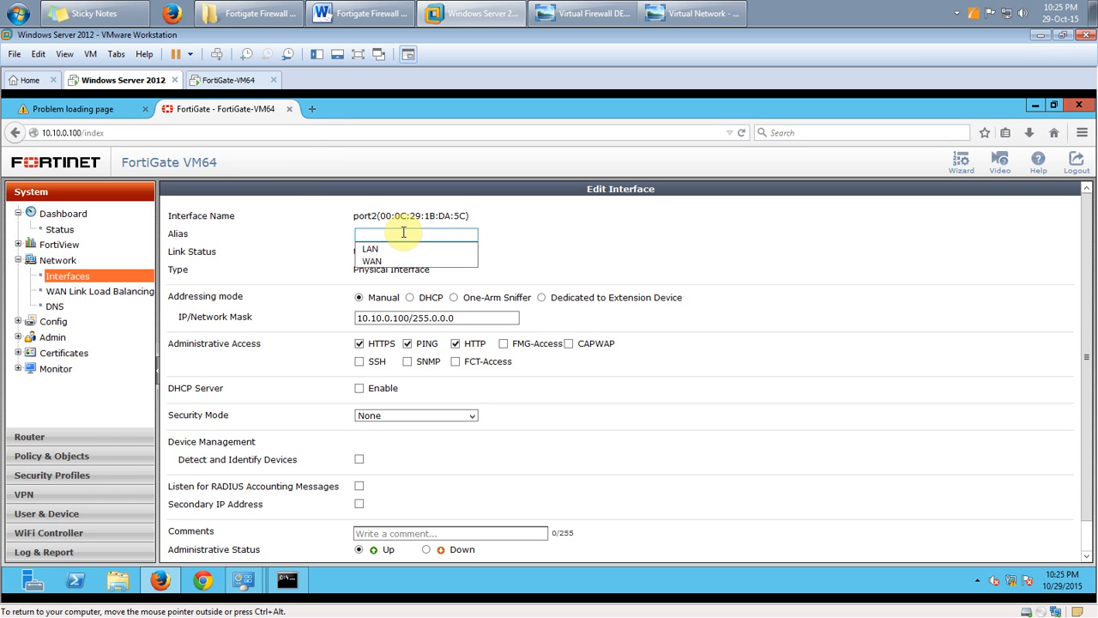
{"action": "type", "text": "LA"}
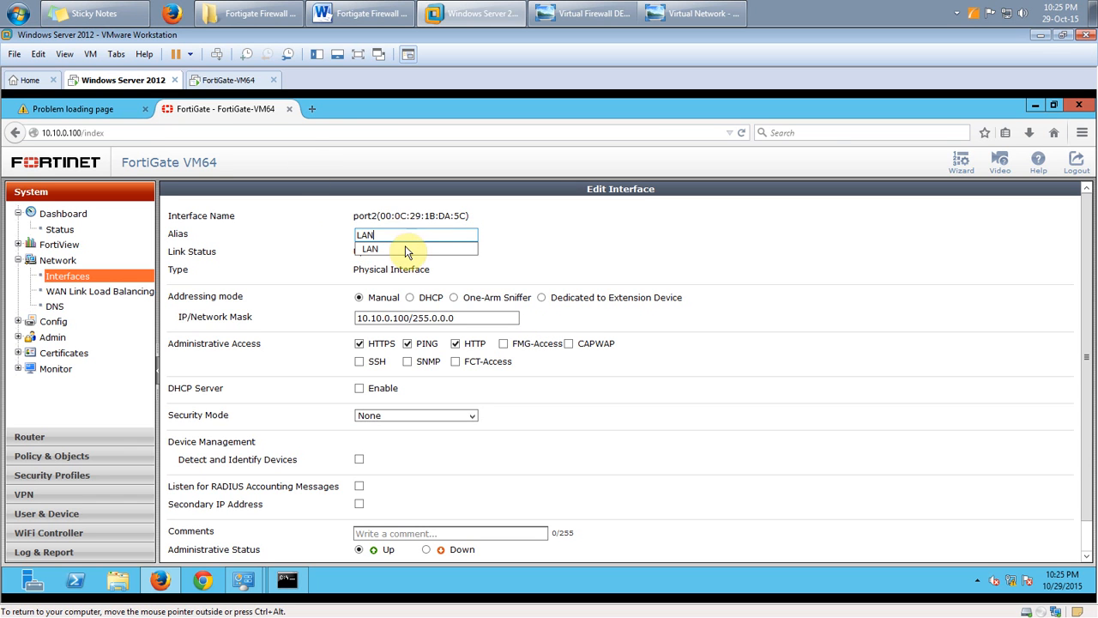
{"action": "type", "text": "N"}
{"action": "left_click", "coordinate": [405, 249]}
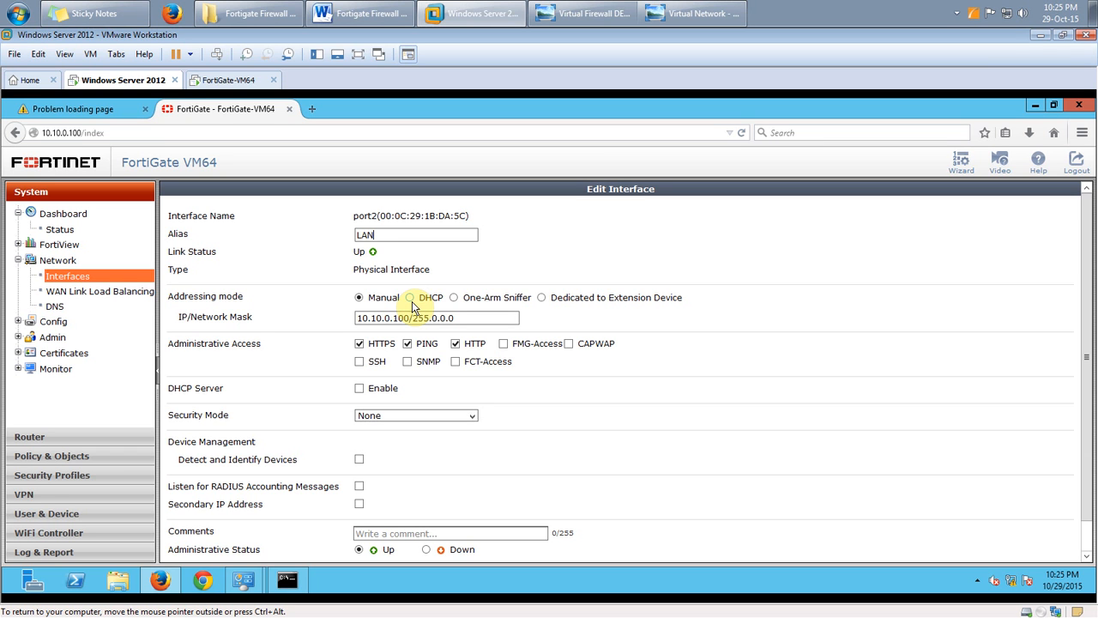
{"action": "left_click", "coordinate": [458, 318]}
{"action": "left_click_drag", "start_coordinate": [457, 318], "coordinate": [340, 317]}
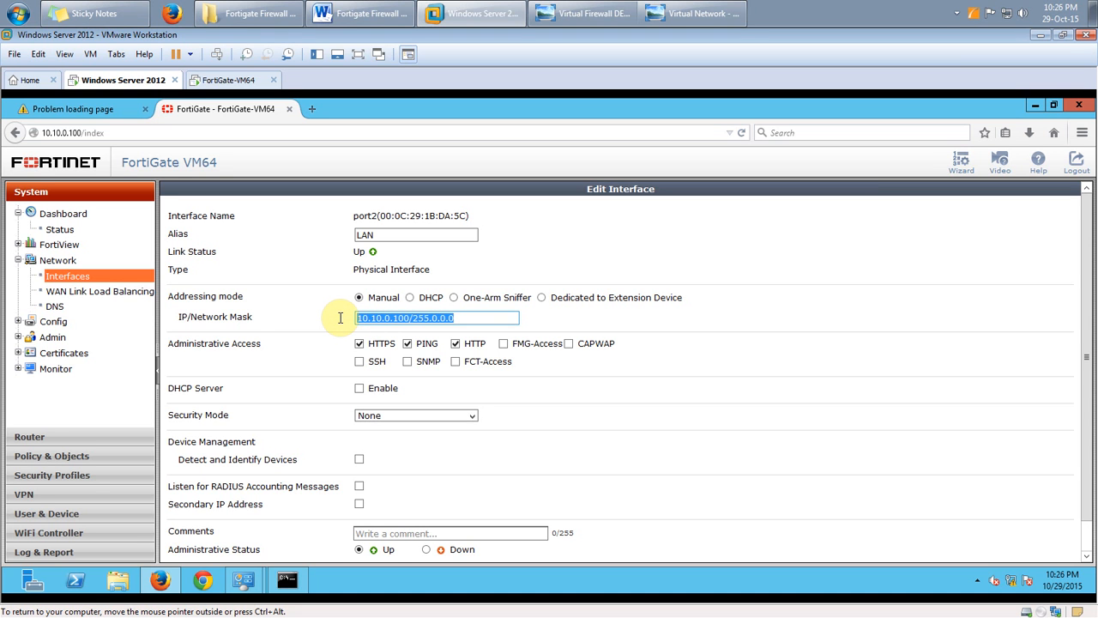
{"action": "left_click", "coordinate": [378, 236]}
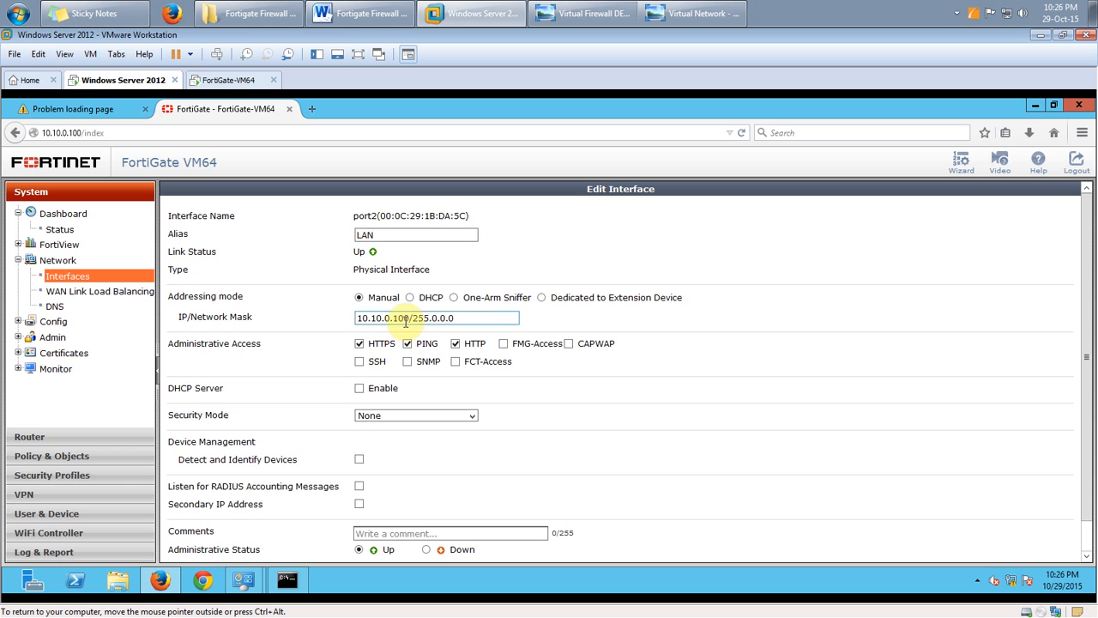
{"action": "left_click_drag", "start_coordinate": [463, 319], "coordinate": [330, 318]}
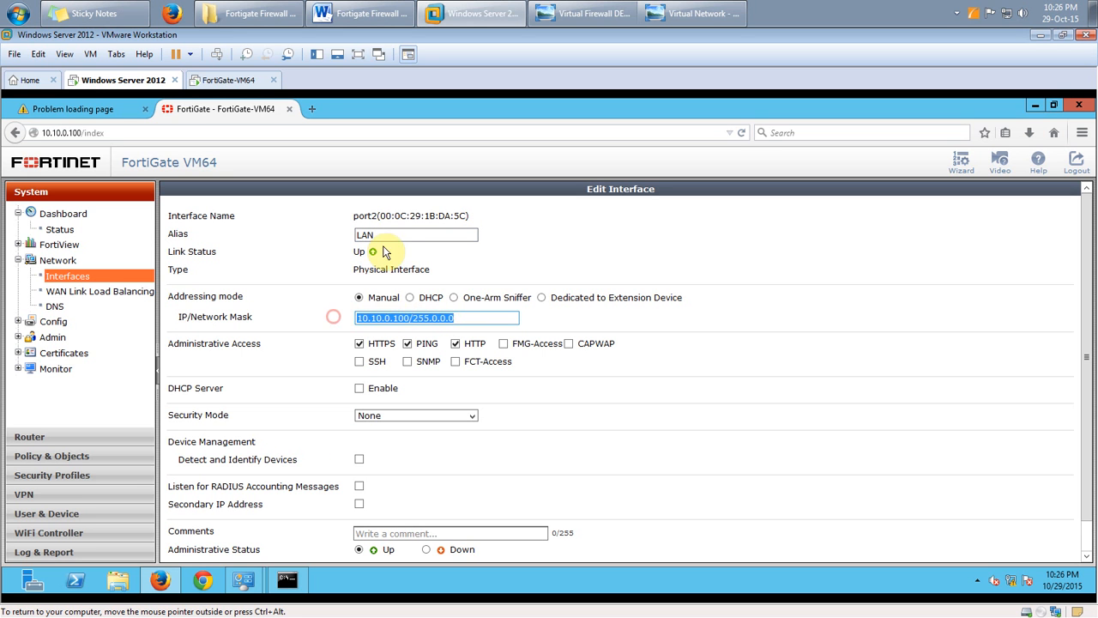
Check the 10.10.0.100 and 10.10.0.1 addresses on the Virtual Firewall DEMO diagram
{"action": "left_click", "coordinate": [265, 15]}
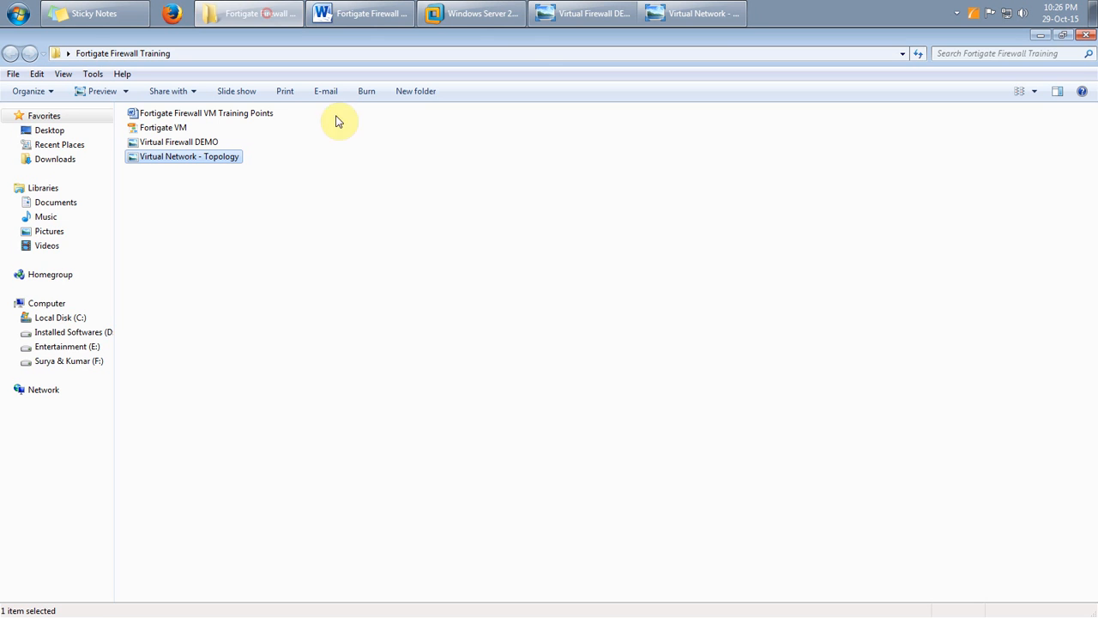
{"action": "left_click", "coordinate": [546, 16]}
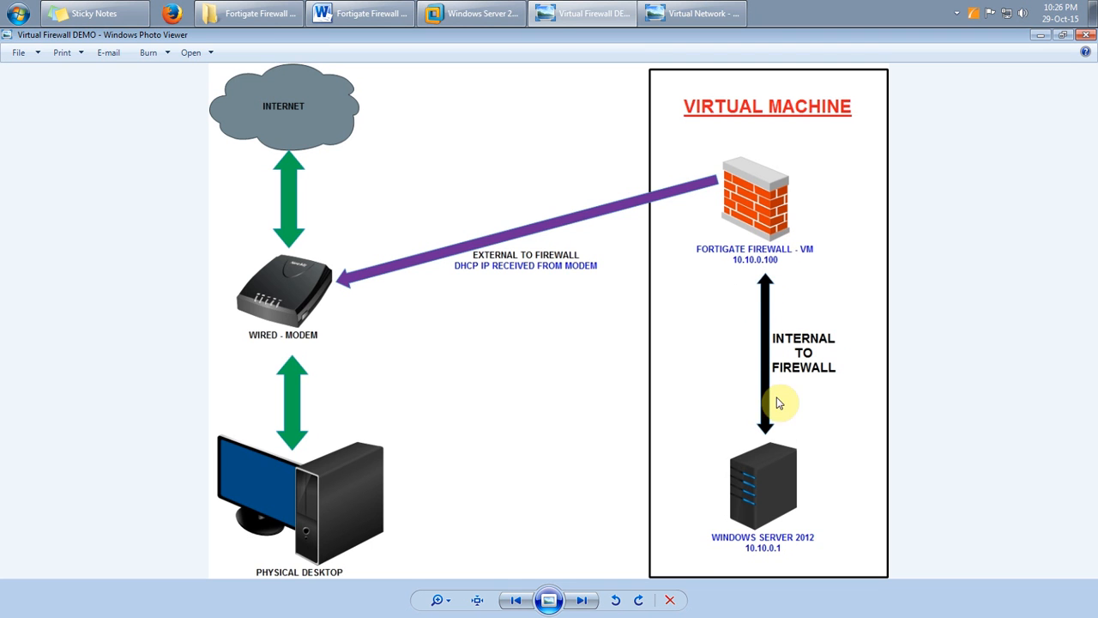
{"action": "left_click", "coordinate": [1040, 35]}
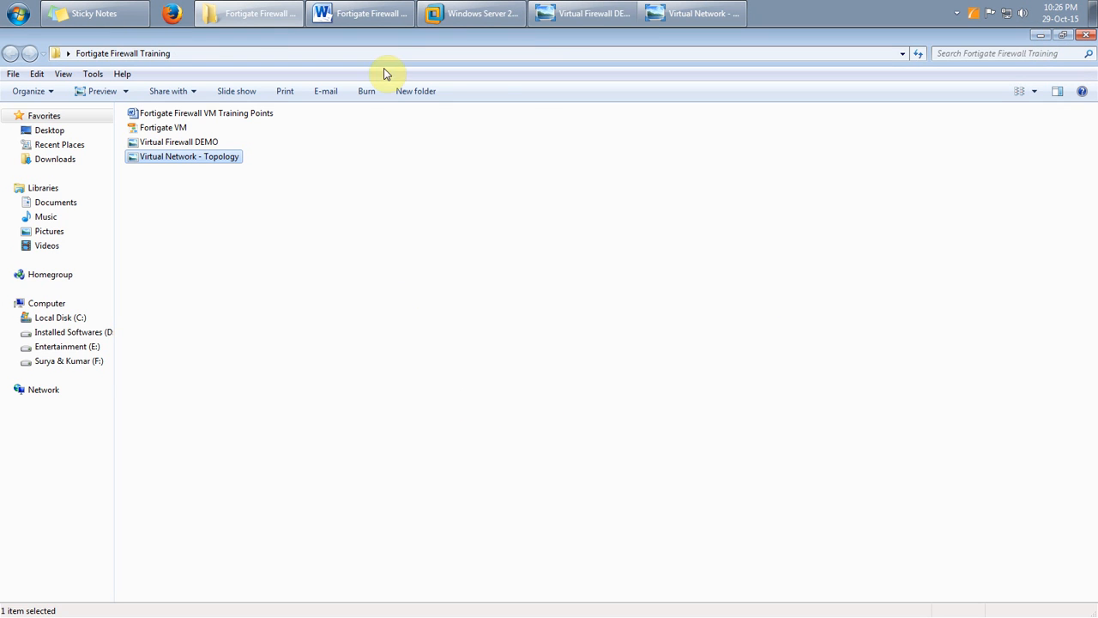
{"action": "left_click", "coordinate": [490, 17]}
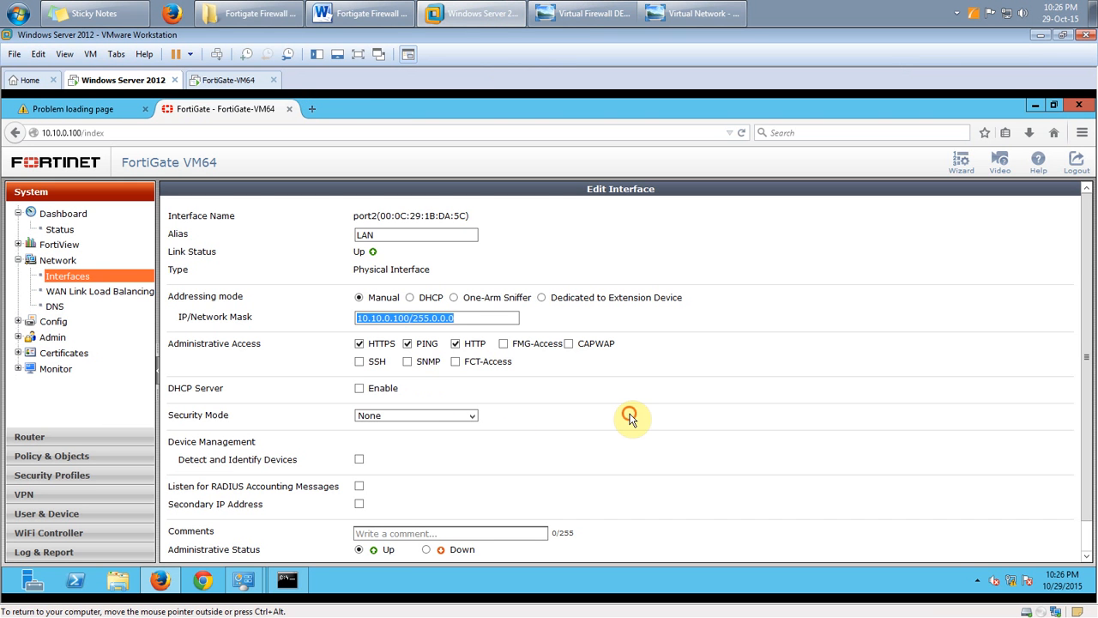
Save port2 as LAN, select port1, and compare against the diagram's external DHCP modem link
{"action": "scroll", "coordinate": [617, 420], "scroll_direction": "down", "scroll_amount": 2}
{"action": "left_click", "coordinate": [562, 556]}
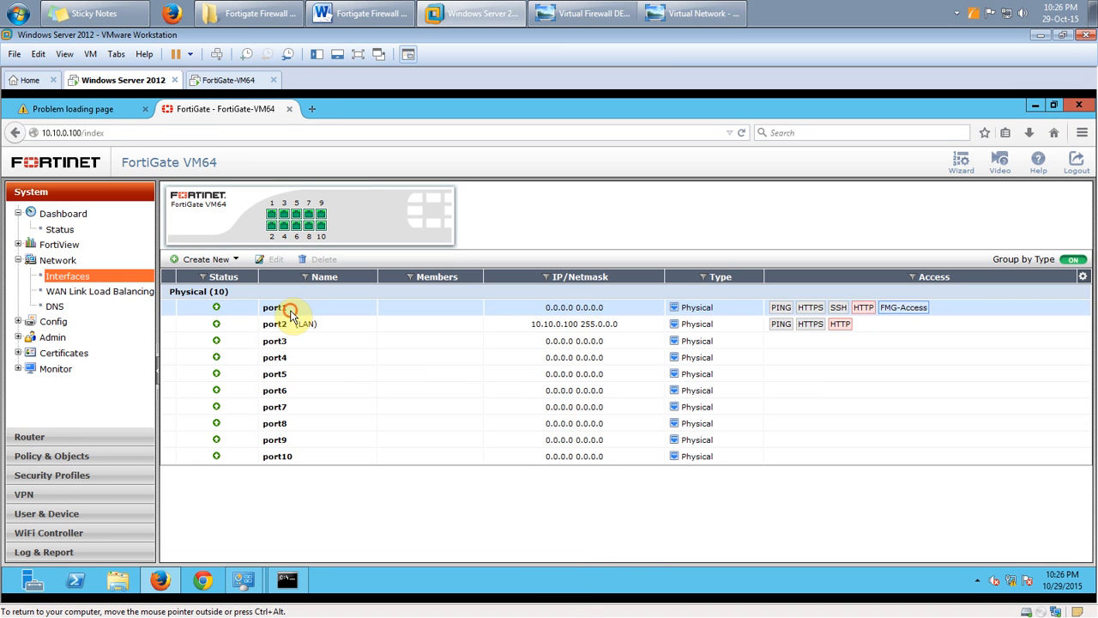
{"action": "left_click", "coordinate": [290, 313]}
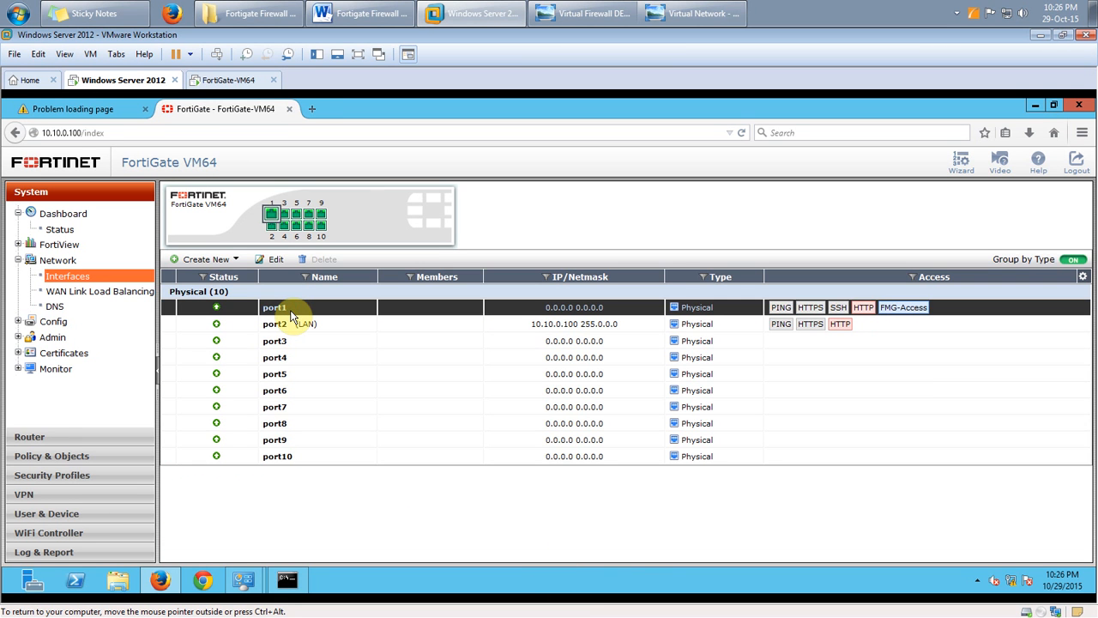
{"action": "left_click", "coordinate": [620, 14]}
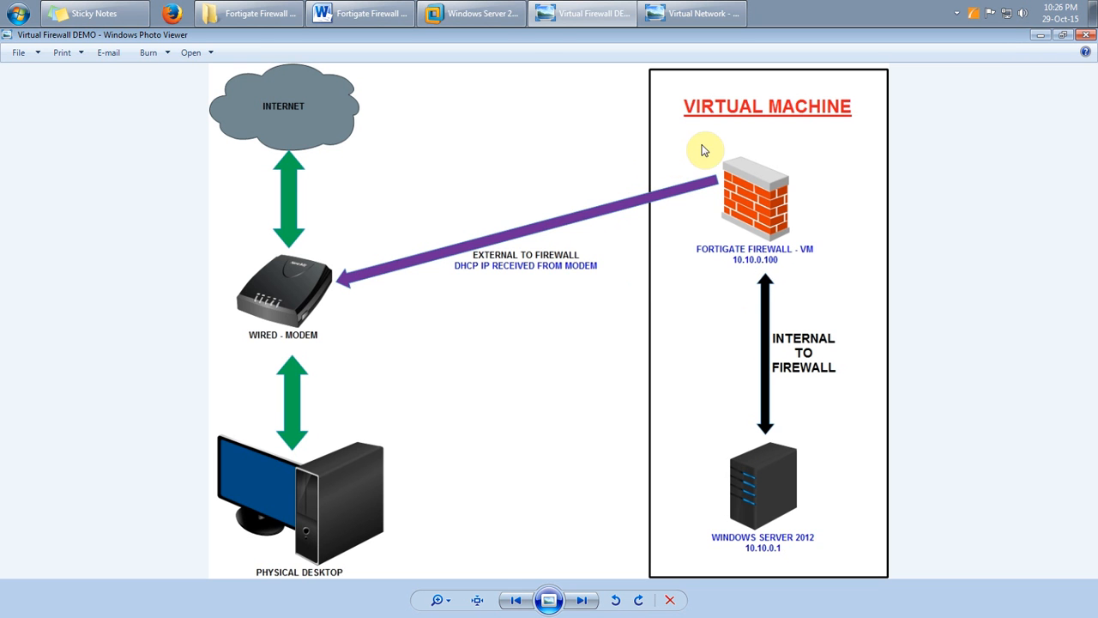
{"action": "left_click", "coordinate": [484, 16]}
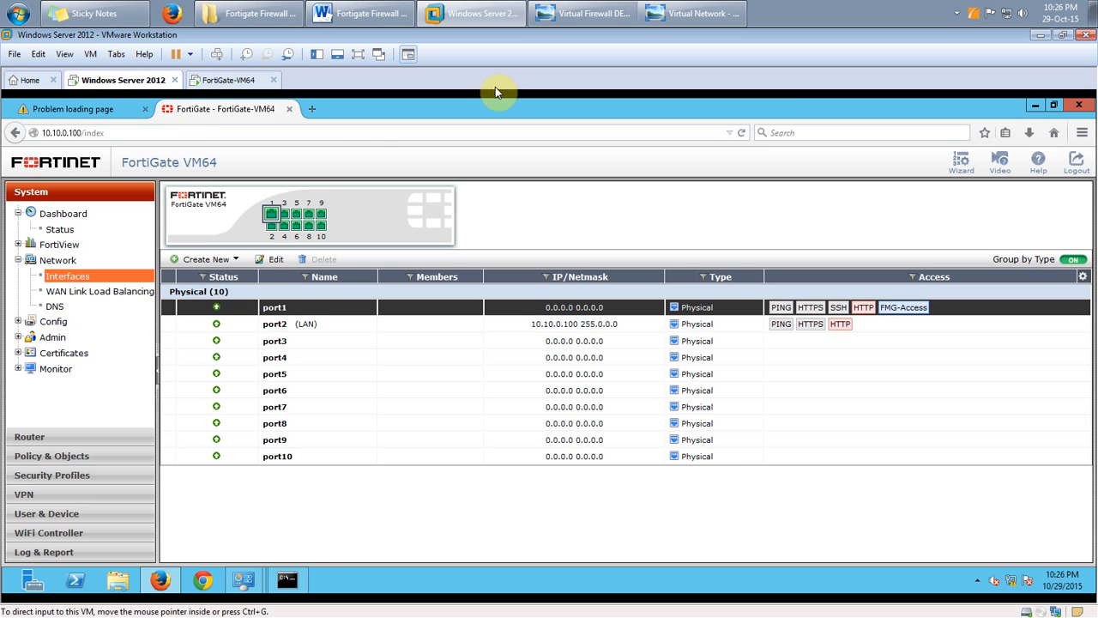
{"action": "left_click", "coordinate": [481, 14]}
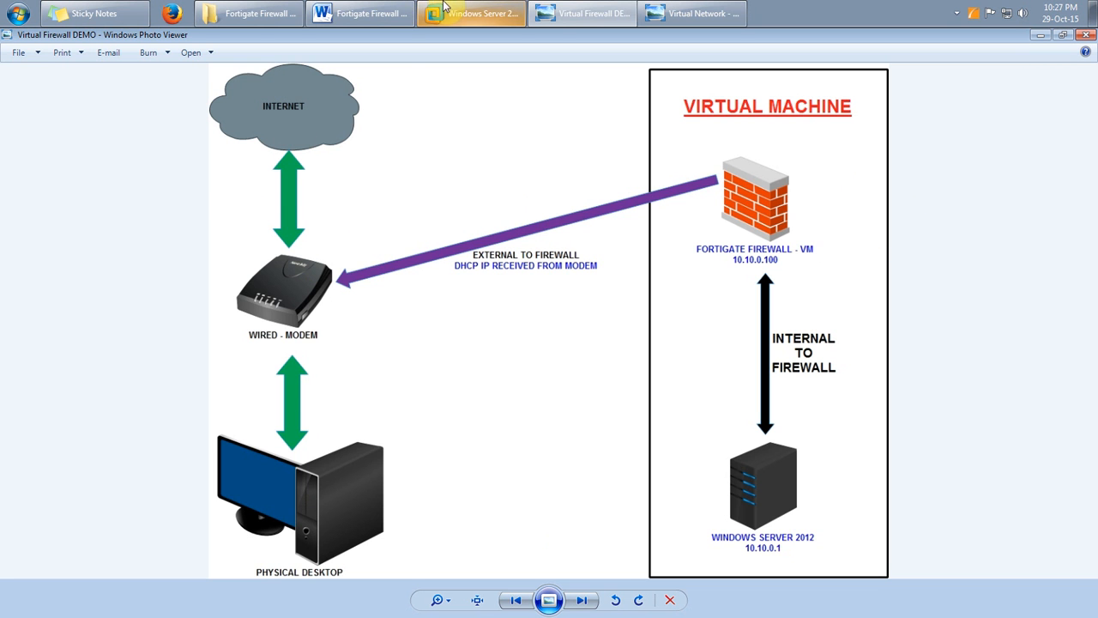
{"action": "left_click", "coordinate": [443, 7]}
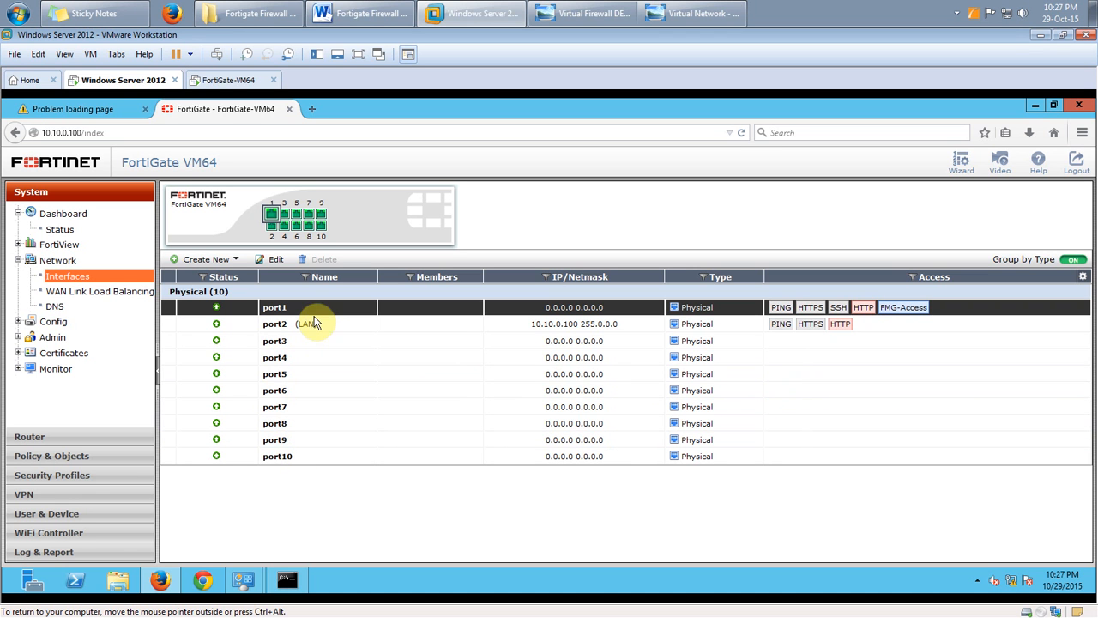
Set port1 to DHCP addressing with alias WAN, save it, and reopen it to check the lease
{"action": "left_click", "coordinate": [279, 260]}
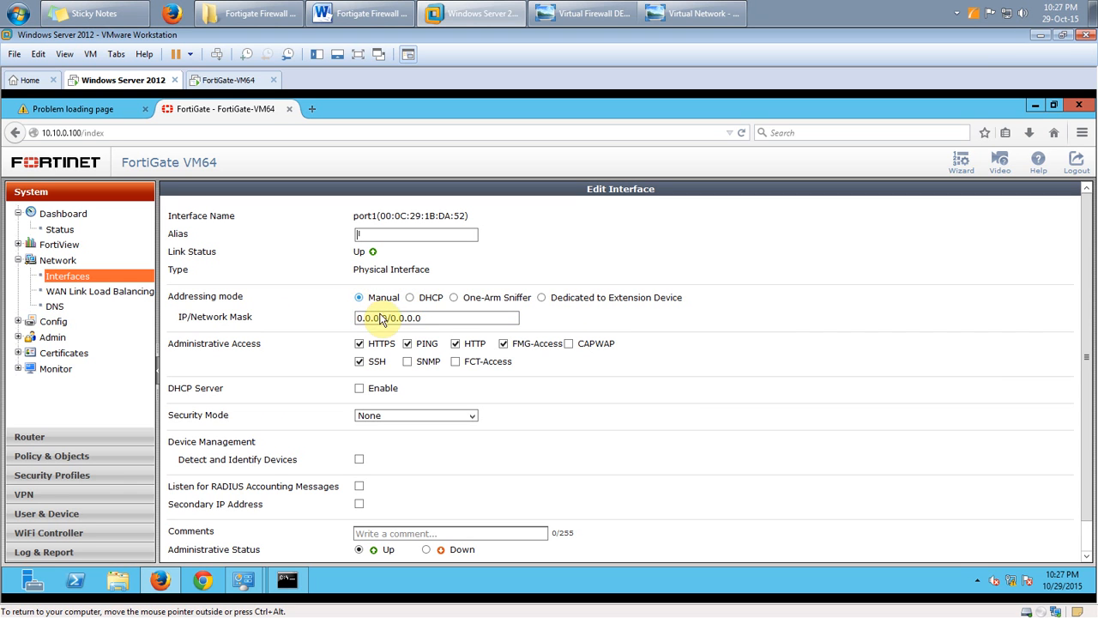
{"action": "left_click_drag", "start_coordinate": [424, 317], "coordinate": [326, 312]}
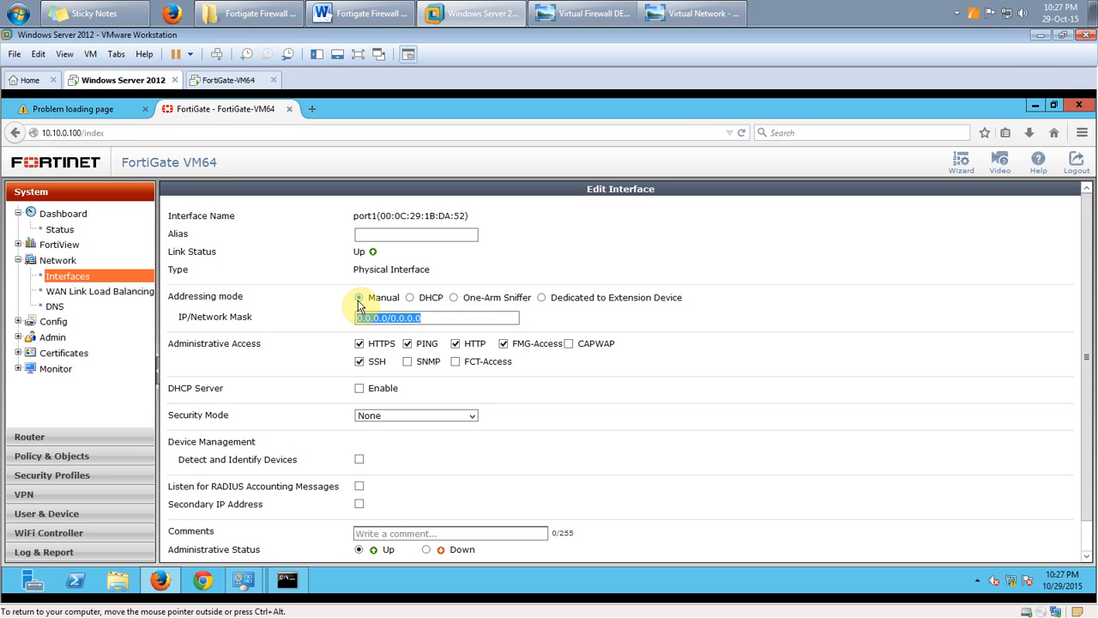
{"action": "left_click", "coordinate": [410, 299]}
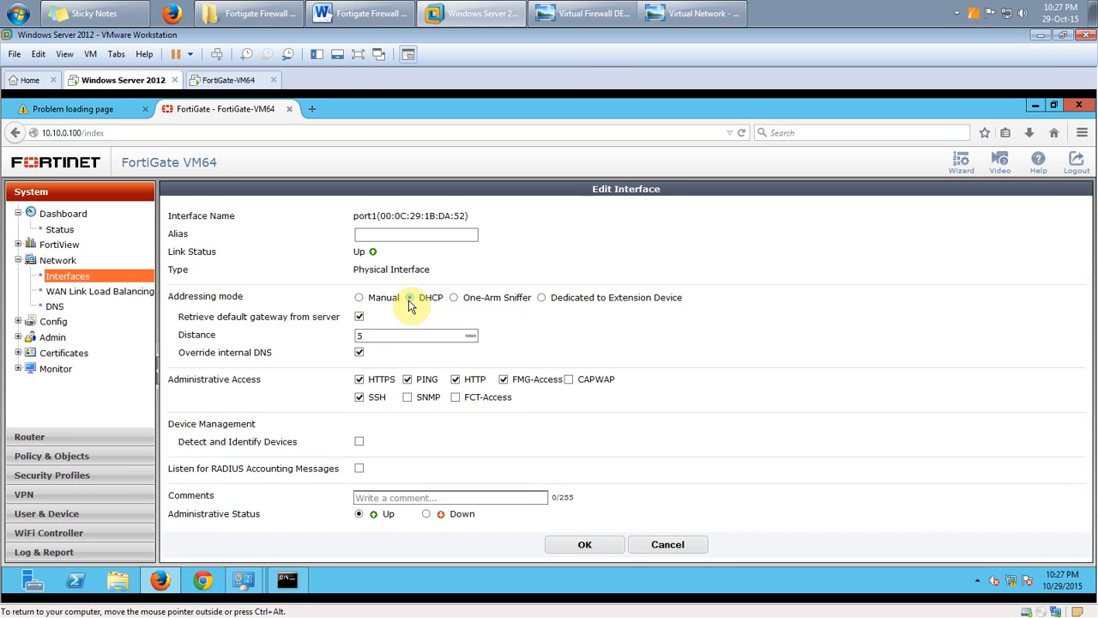
{"action": "left_click", "coordinate": [384, 235]}
{"action": "type", "text": "WAN"}
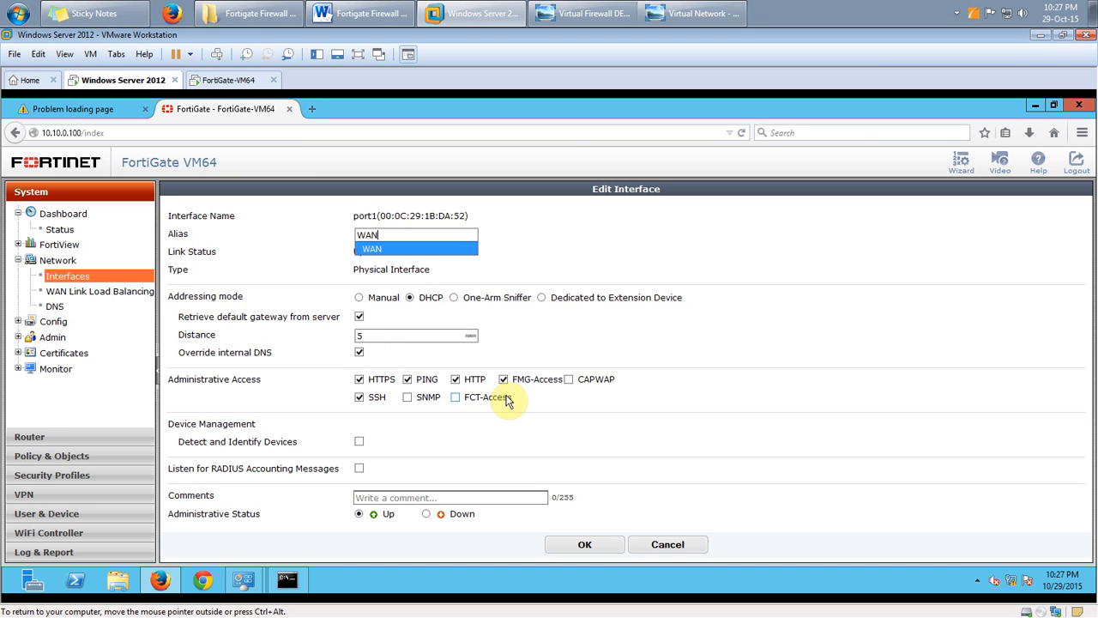
{"action": "left_click", "coordinate": [603, 545]}
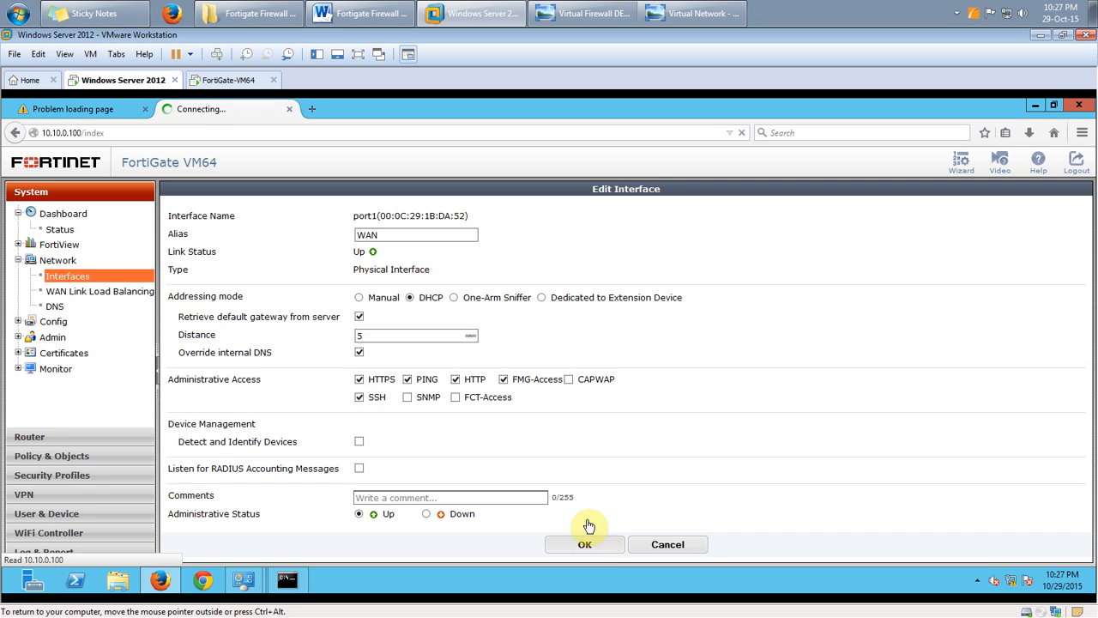
{"action": "left_click", "coordinate": [295, 308]}
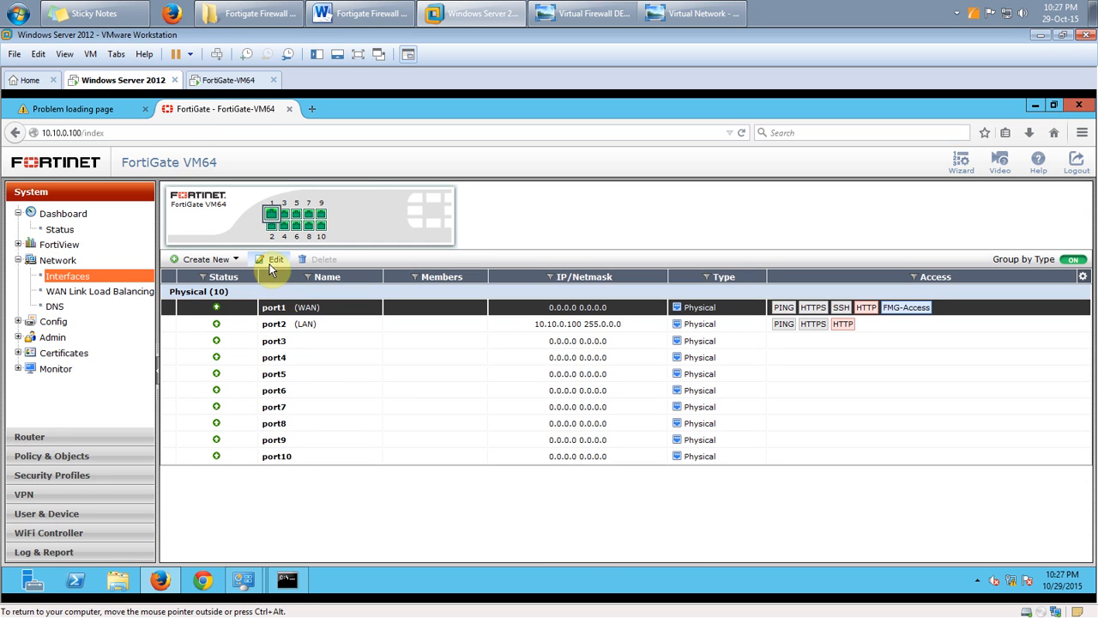
{"action": "left_click", "coordinate": [272, 259]}
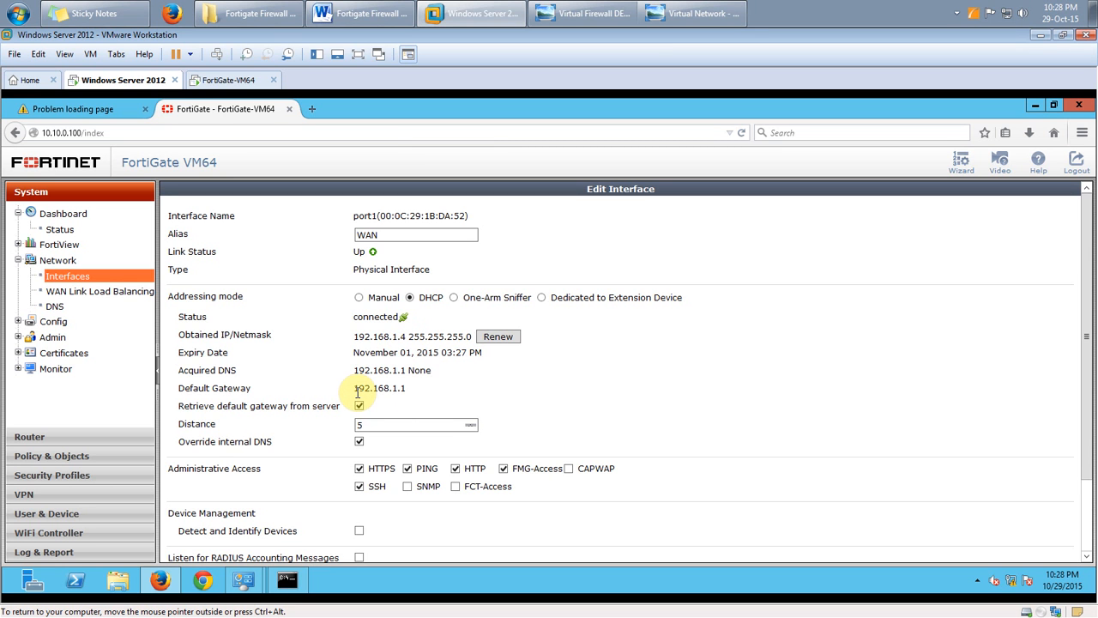
{"action": "left_click_drag", "start_coordinate": [355, 392], "coordinate": [407, 394]}
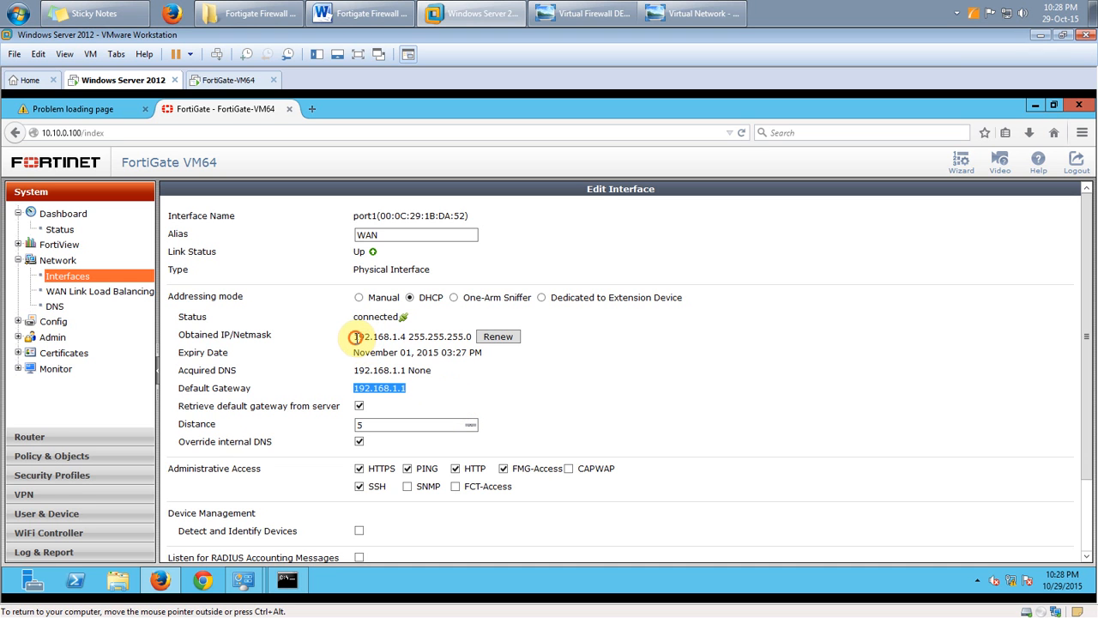
{"action": "left_click", "coordinate": [362, 337]}
{"action": "left_click_drag", "start_coordinate": [364, 338], "coordinate": [401, 338]}
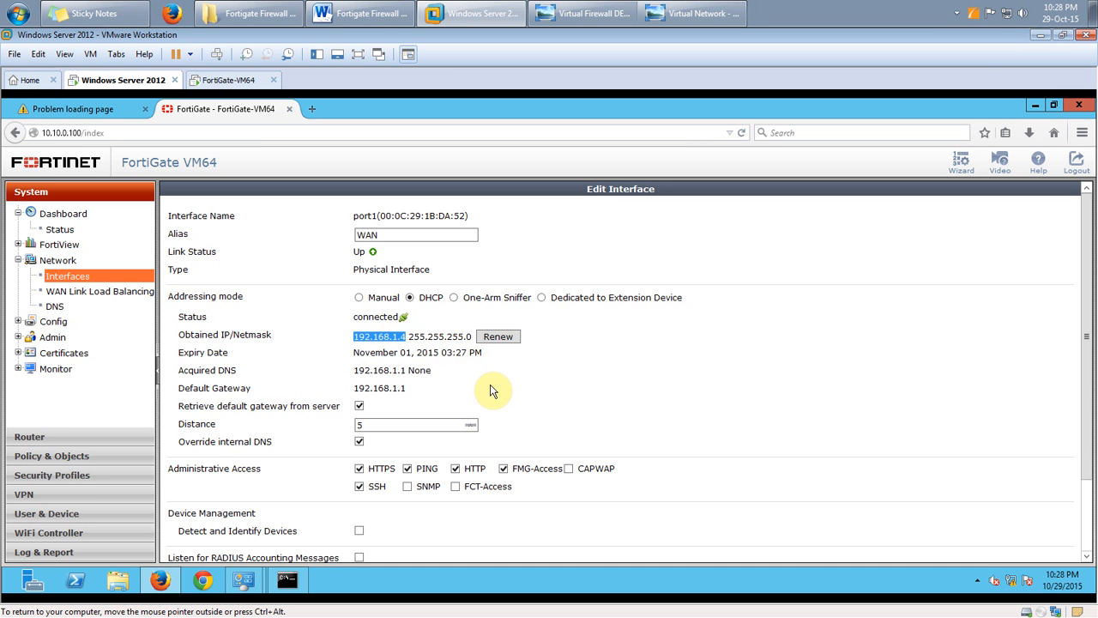
{"action": "left_click", "coordinate": [601, 12]}
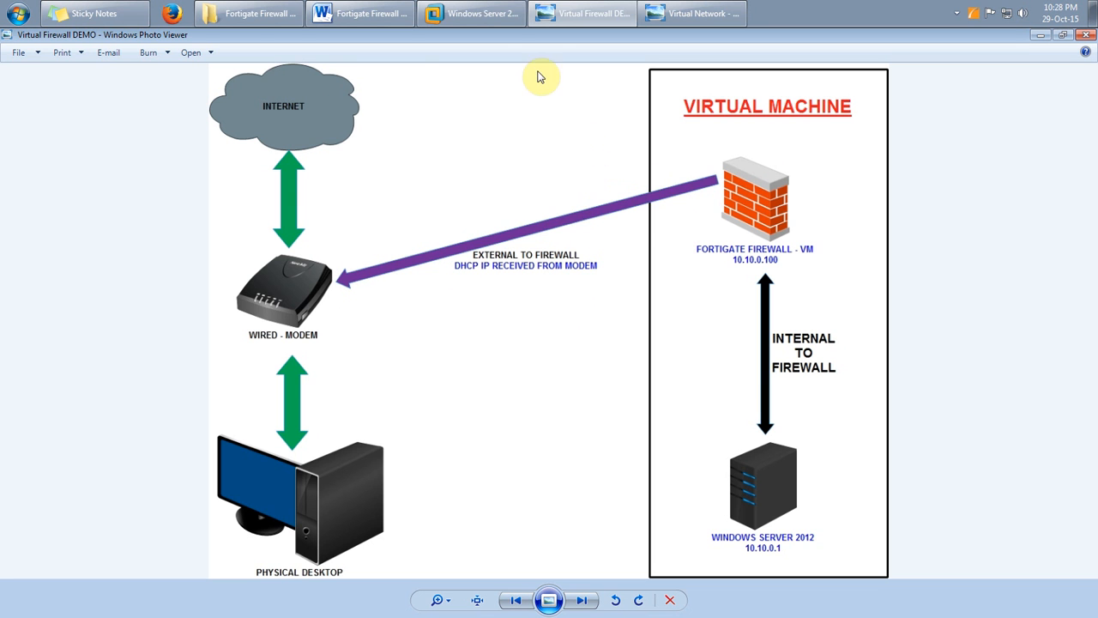
{"action": "left_click", "coordinate": [481, 13]}
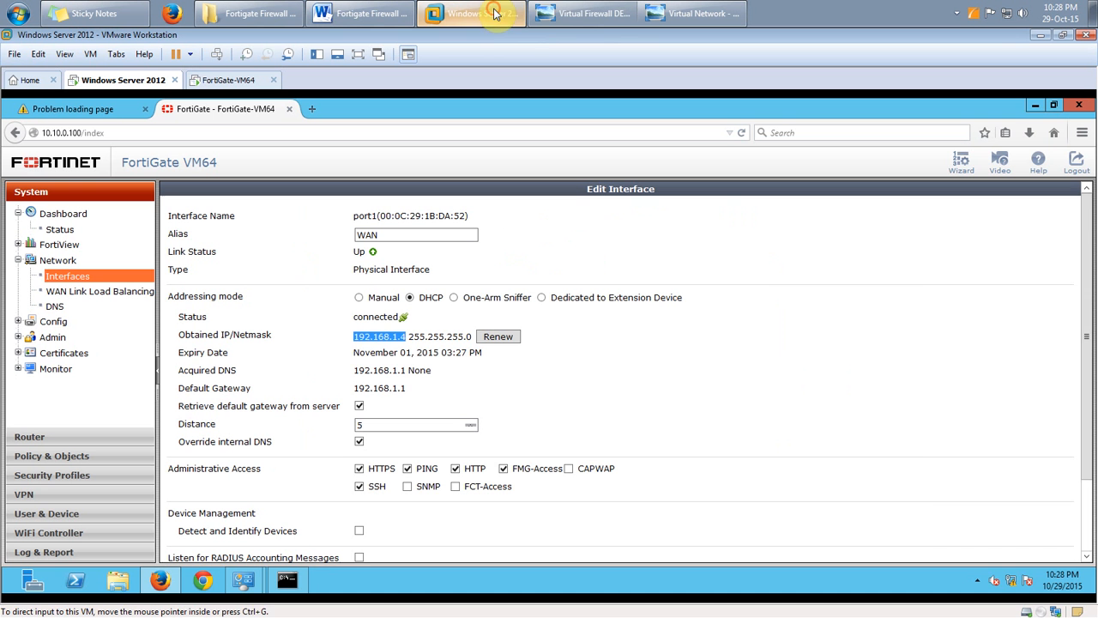
{"action": "left_click", "coordinate": [401, 341]}
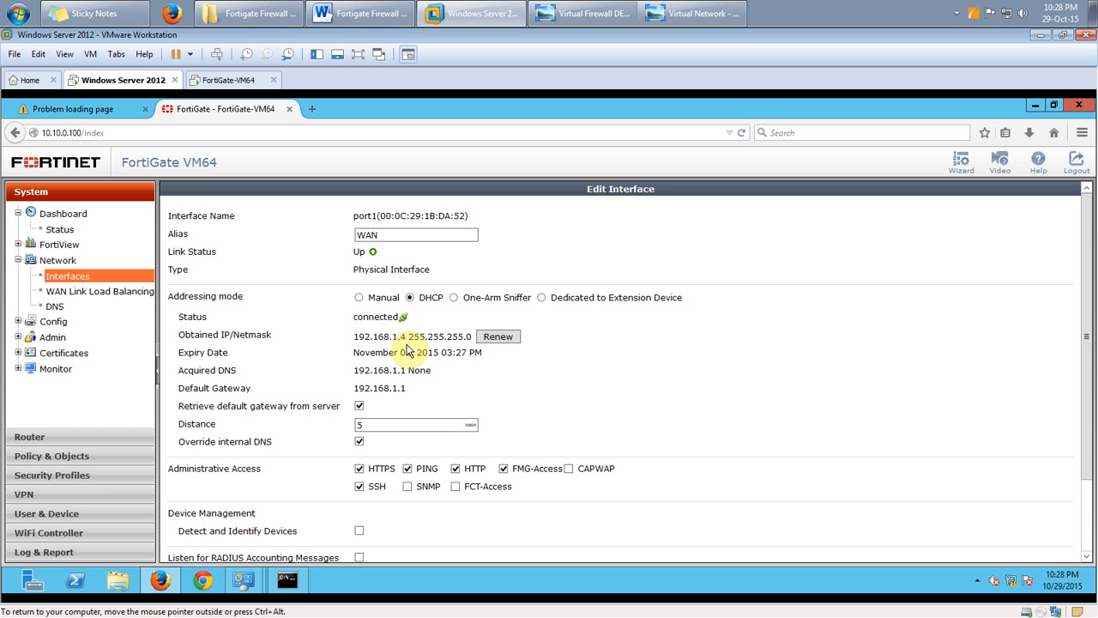
{"action": "scroll", "coordinate": [703, 429], "scroll_direction": "down", "scroll_amount": 2}
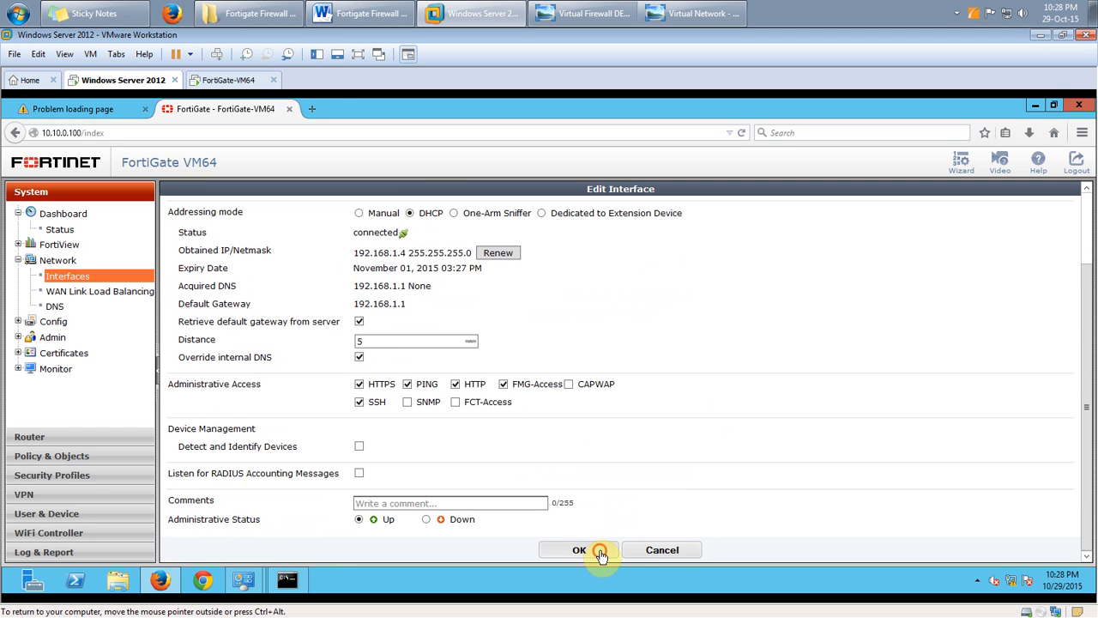
{"action": "left_click", "coordinate": [598, 551]}
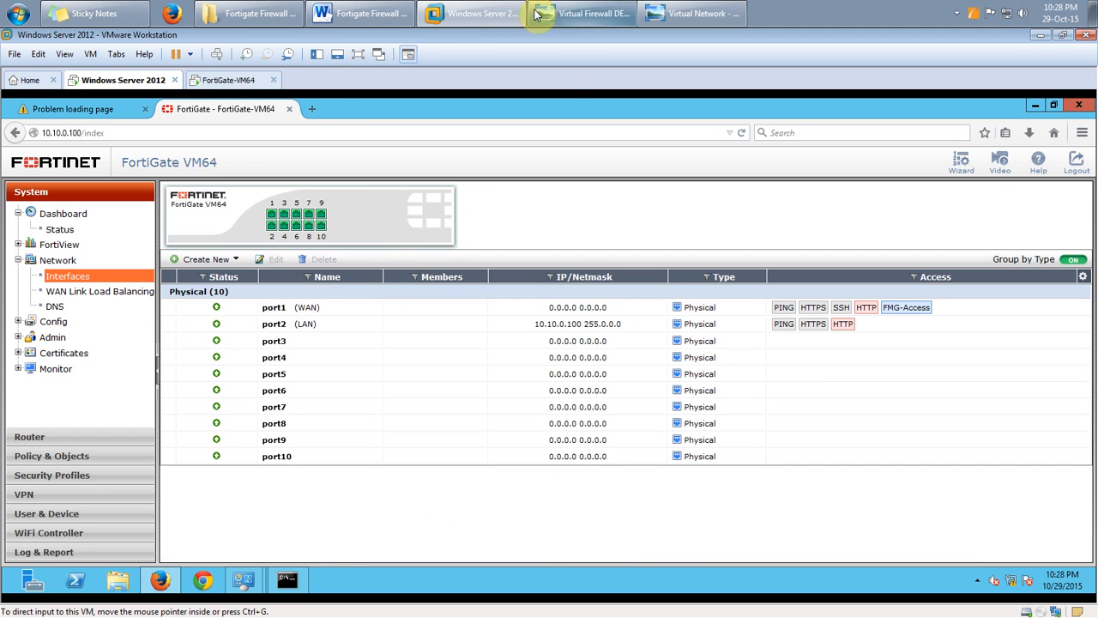
In the Word training notes, highlight the coverage items for Internal LAN on Port 2 and External WAN IP
{"action": "left_click", "coordinate": [395, 14]}
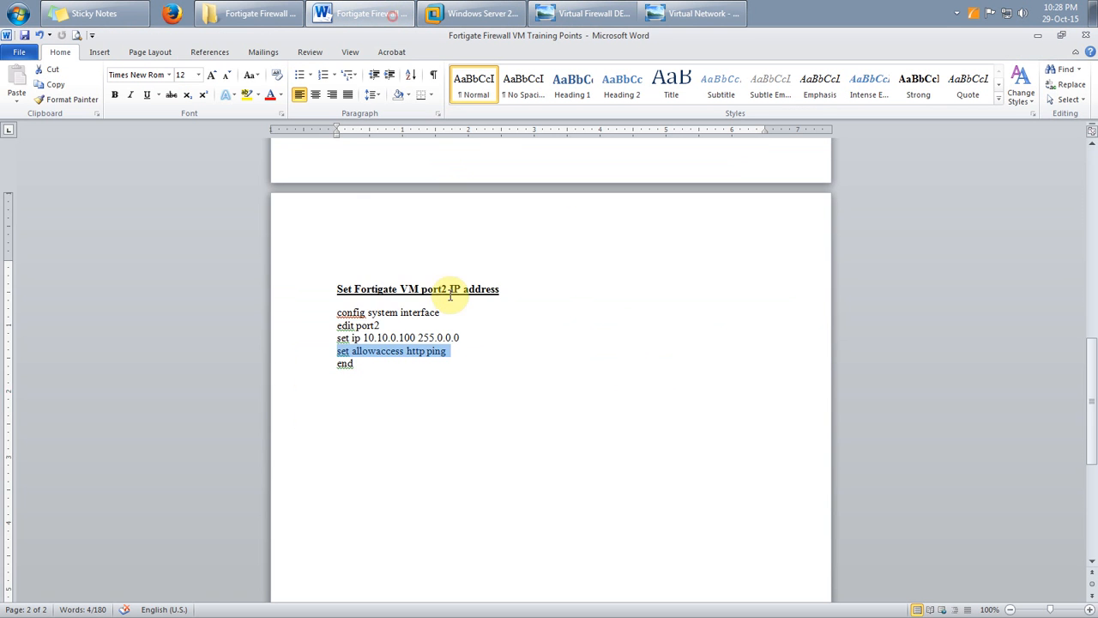
{"action": "scroll", "coordinate": [476, 314], "scroll_direction": "up", "scroll_amount": 10}
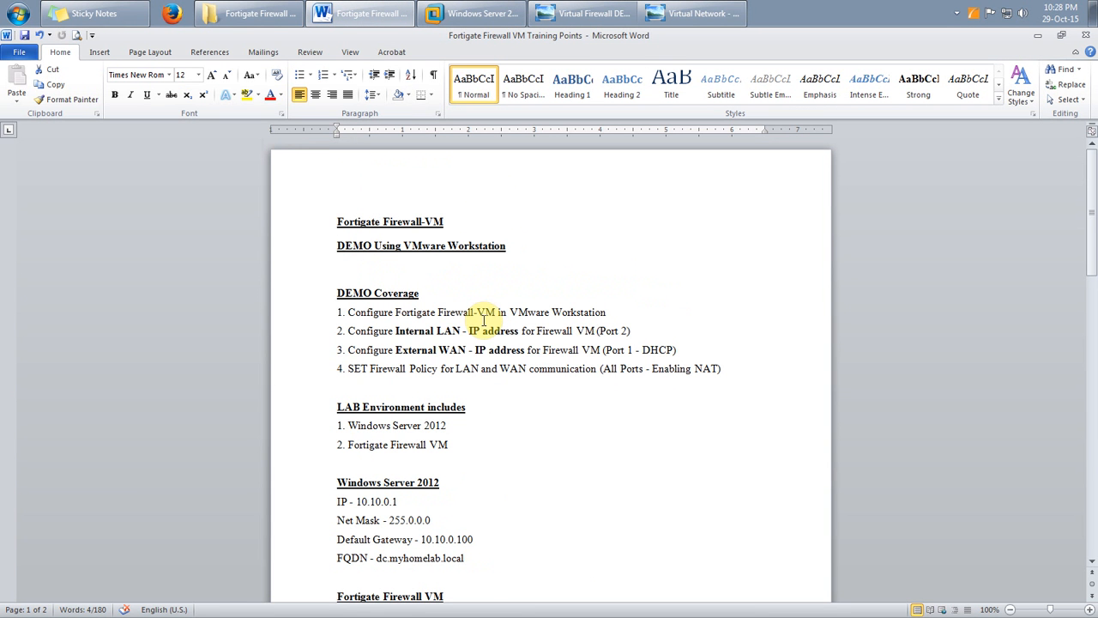
{"action": "left_click_drag", "start_coordinate": [346, 312], "coordinate": [596, 309]}
{"action": "left_click", "coordinate": [596, 309]}
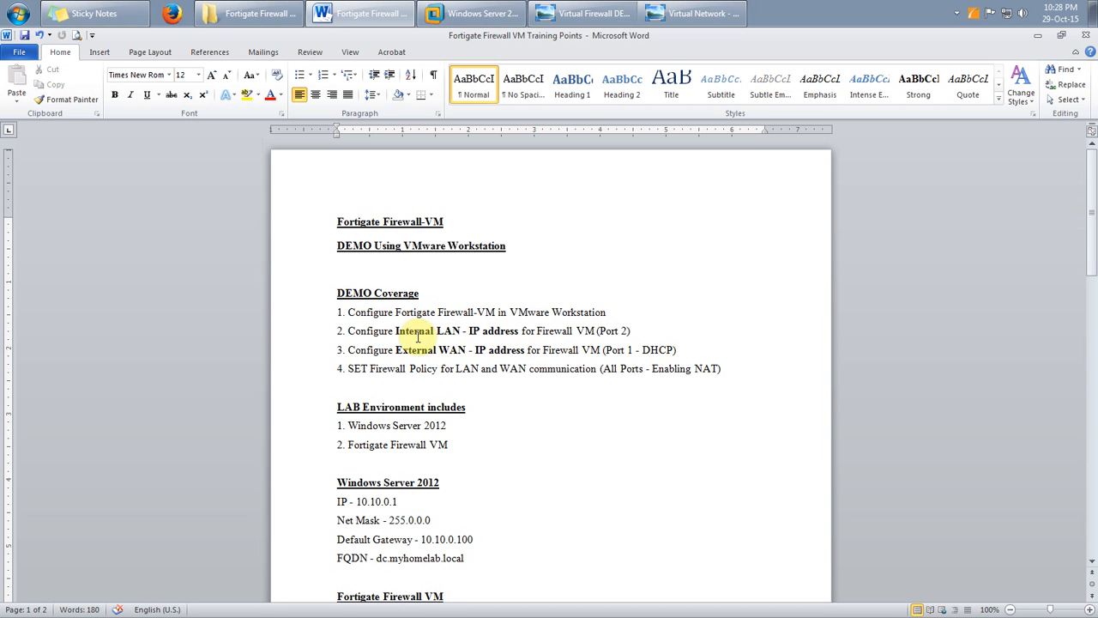
{"action": "left_click_drag", "start_coordinate": [397, 333], "coordinate": [627, 330]}
{"action": "left_click_drag", "start_coordinate": [395, 350], "coordinate": [525, 350]}
Highlight DHCP and the LAN-to-WAN firewall policy item, then return to the Windows Server VM
{"action": "left_click", "coordinate": [611, 351]}
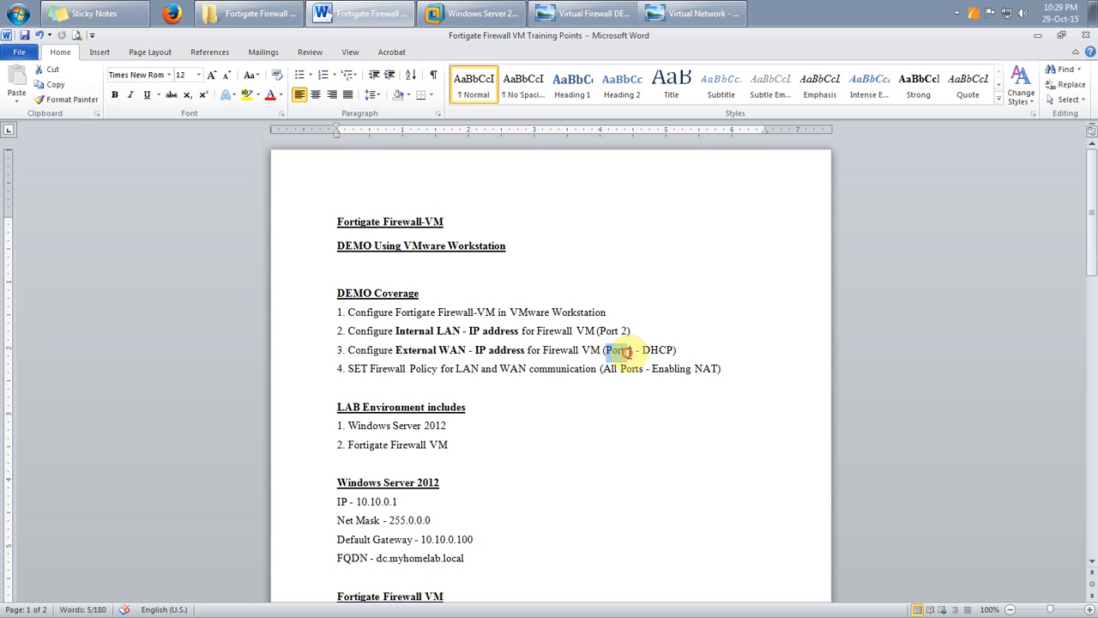
{"action": "left_click_drag", "start_coordinate": [643, 350], "coordinate": [677, 349]}
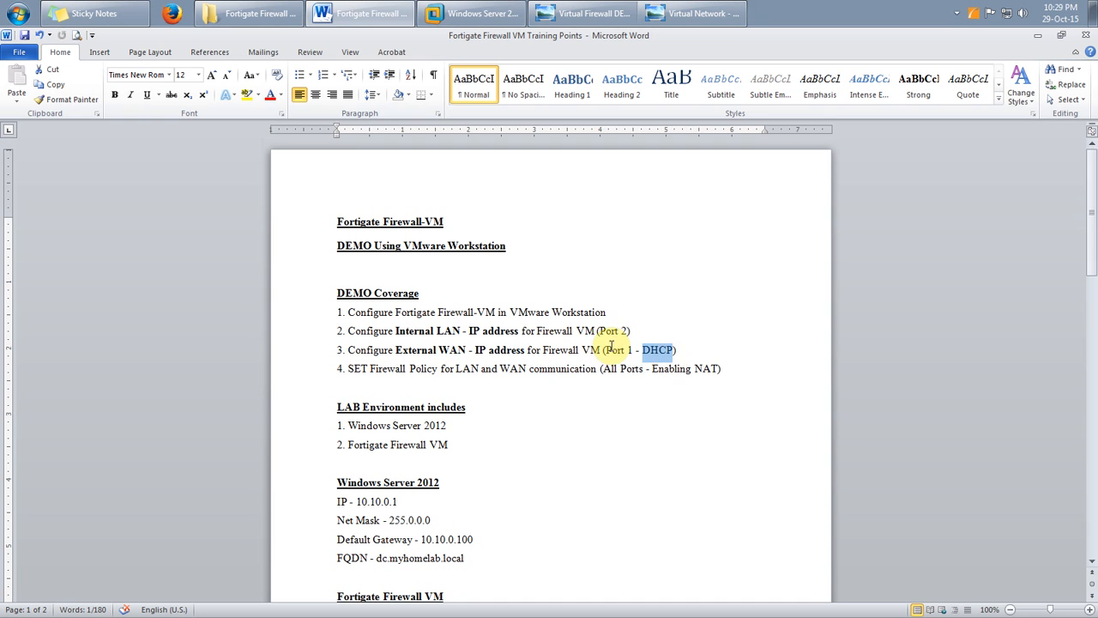
{"action": "left_click", "coordinate": [350, 370]}
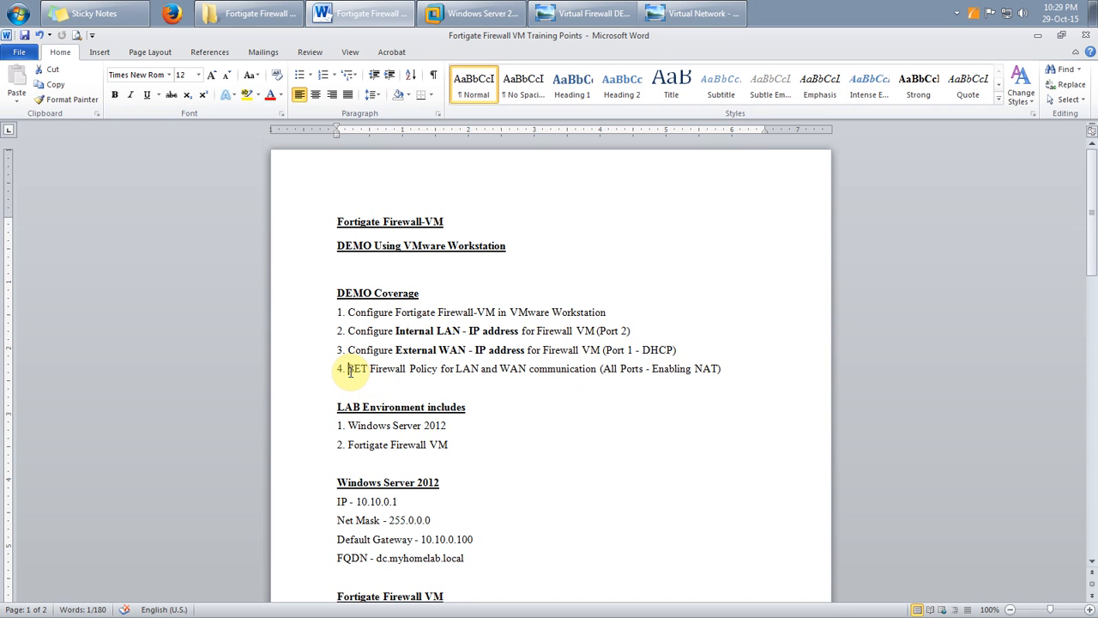
{"action": "left_click_drag", "start_coordinate": [349, 371], "coordinate": [741, 376]}
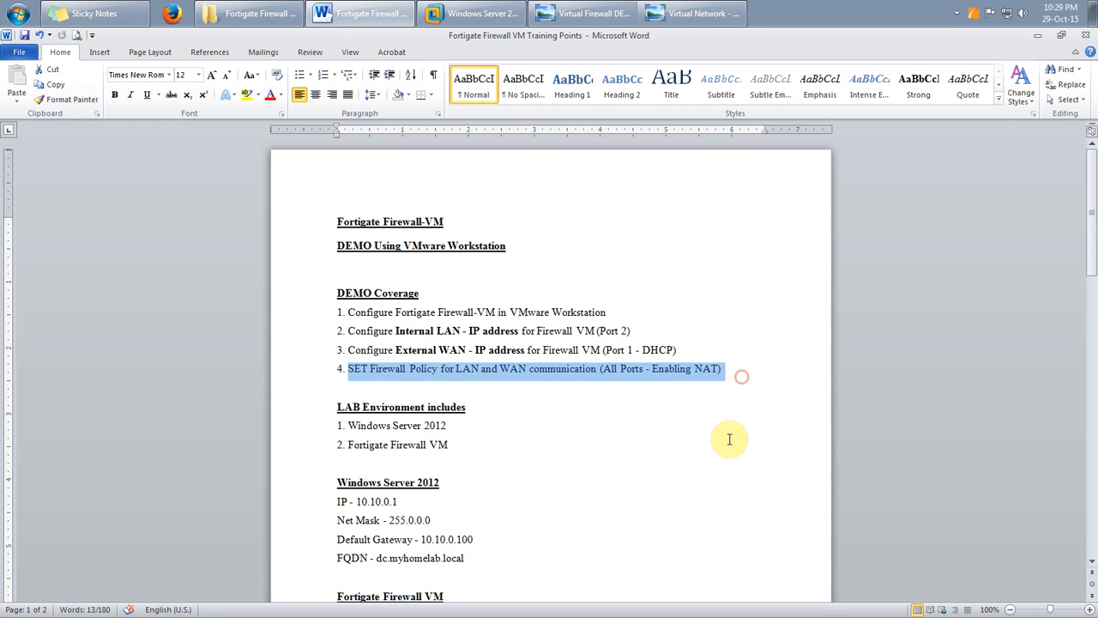
{"action": "left_click", "coordinate": [729, 439]}
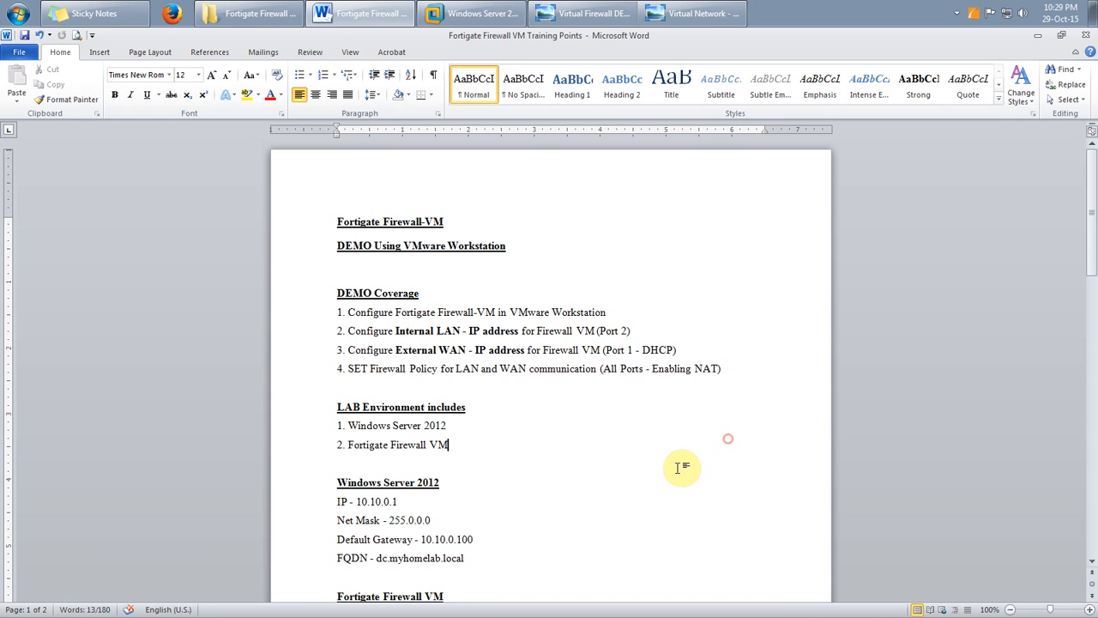
{"action": "double_click", "coordinate": [468, 369]}
{"action": "double_click", "coordinate": [513, 369]}
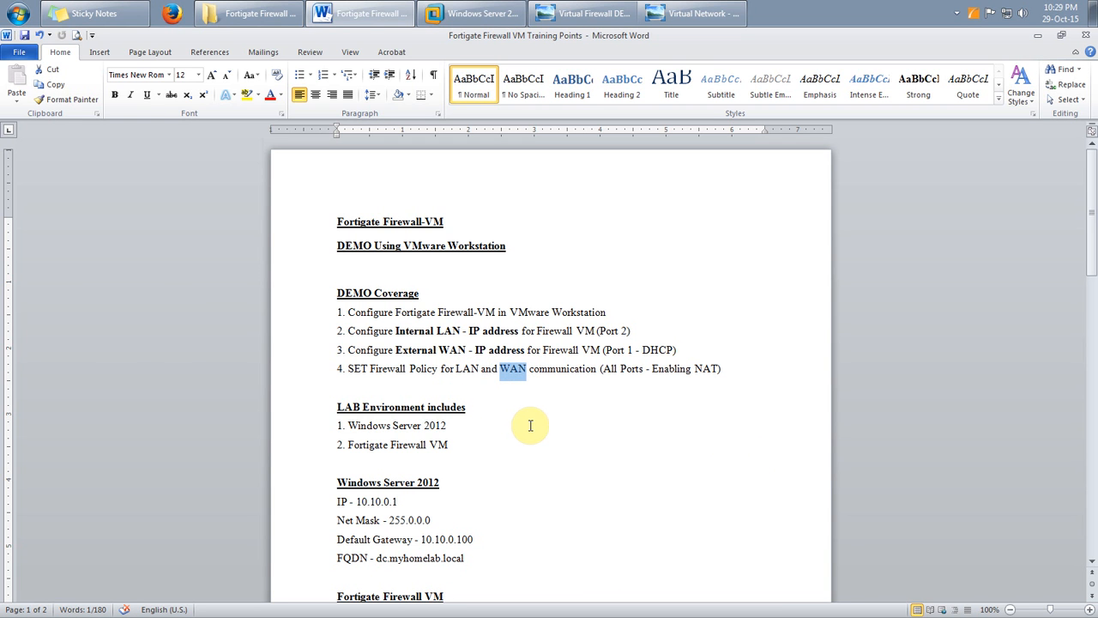
{"action": "left_click", "coordinate": [472, 13]}
{"action": "left_click", "coordinate": [112, 112]}
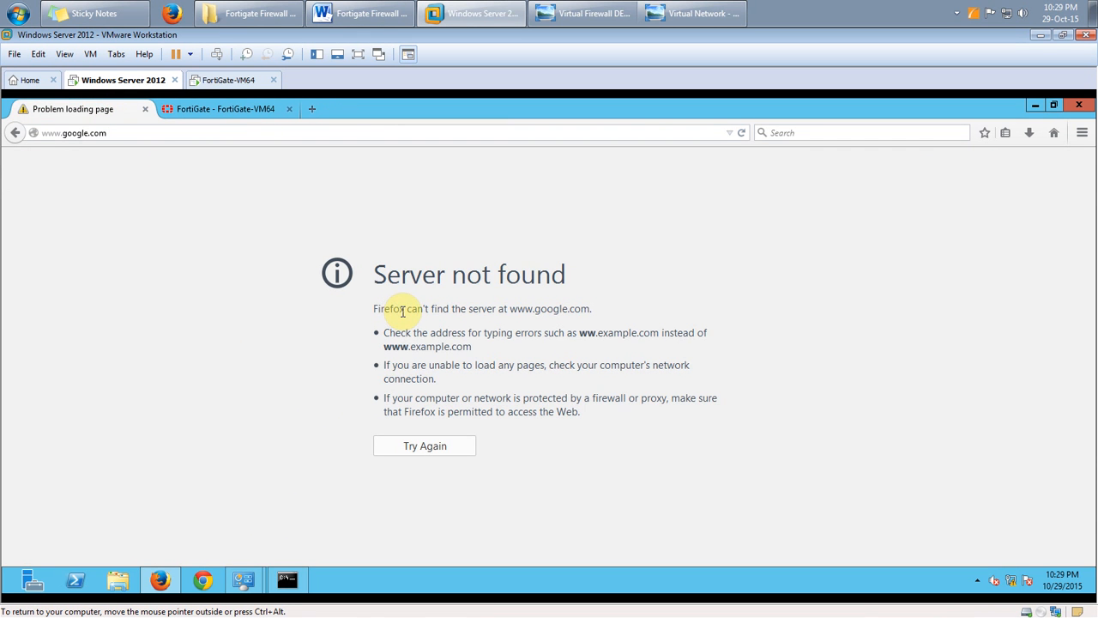
Mark the firewall policy item in the notes, then start a new policy from FortiGate's IPv4 list
{"action": "left_click", "coordinate": [407, 13]}
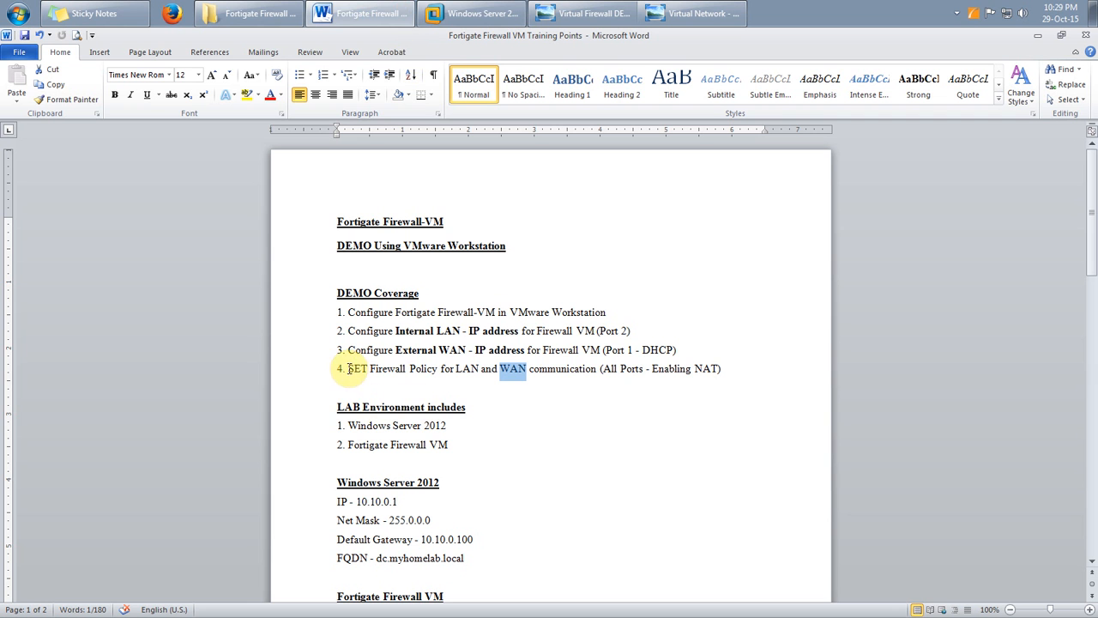
{"action": "left_click_drag", "start_coordinate": [347, 369], "coordinate": [695, 368]}
{"action": "left_click", "coordinate": [472, 13]}
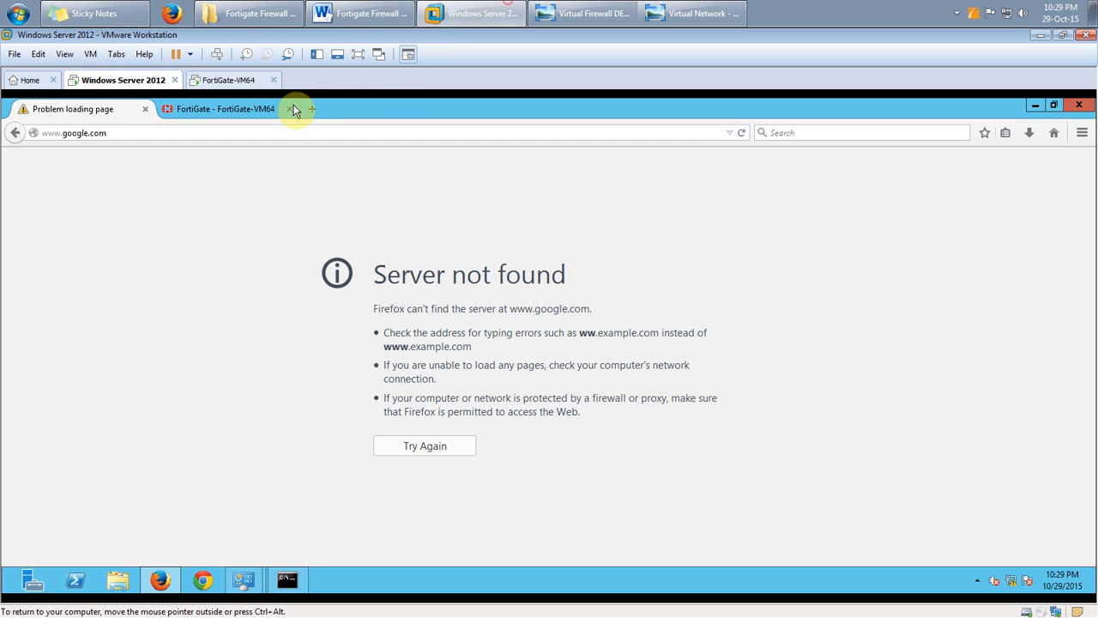
{"action": "left_click", "coordinate": [292, 109]}
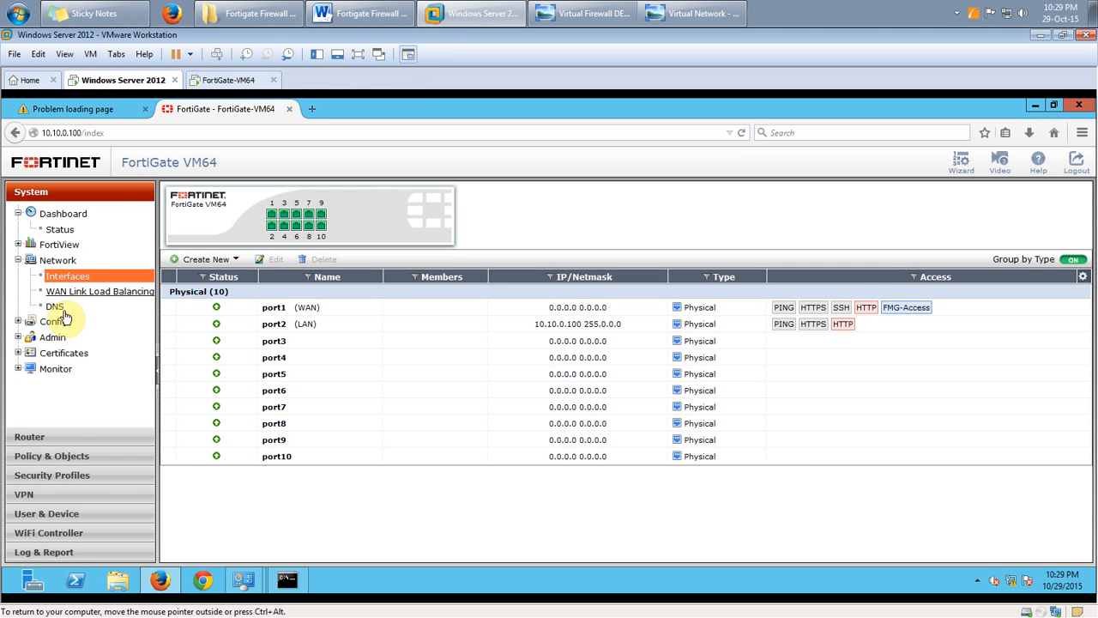
{"action": "left_click", "coordinate": [62, 464]}
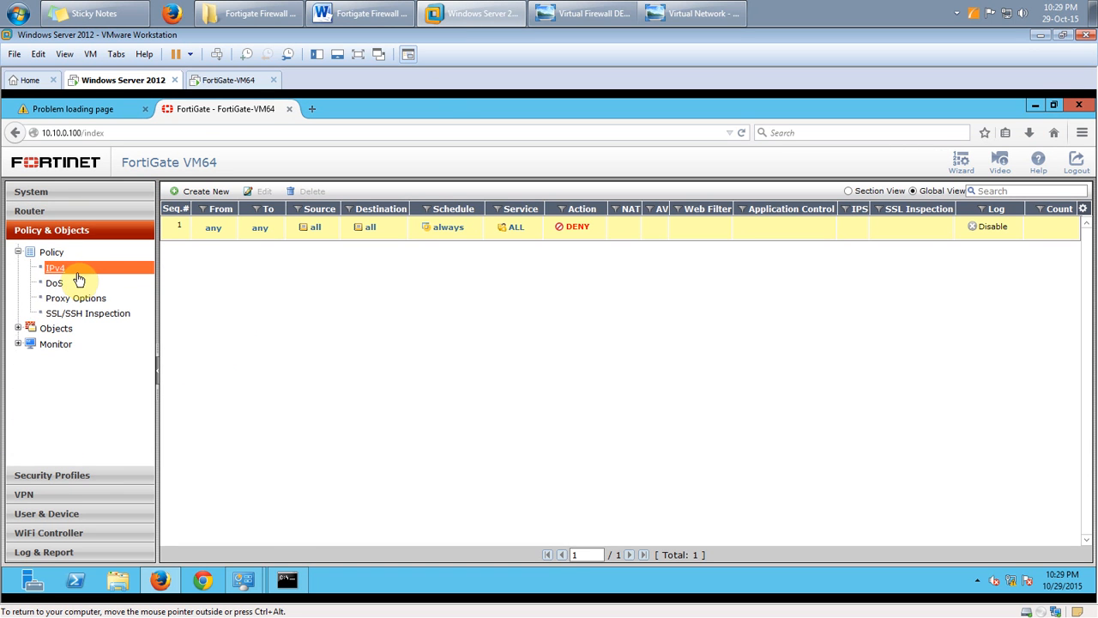
{"action": "left_click", "coordinate": [210, 192]}
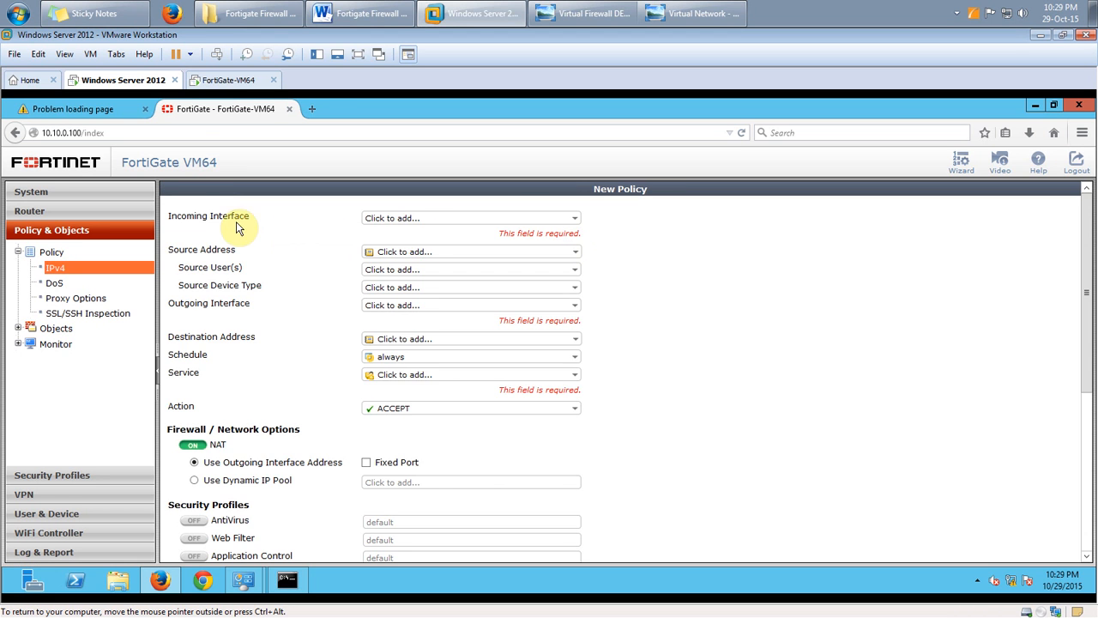
Set the new policy's Incoming Interface to port2 (LAN)
{"action": "left_click_drag", "start_coordinate": [168, 216], "coordinate": [251, 218]}
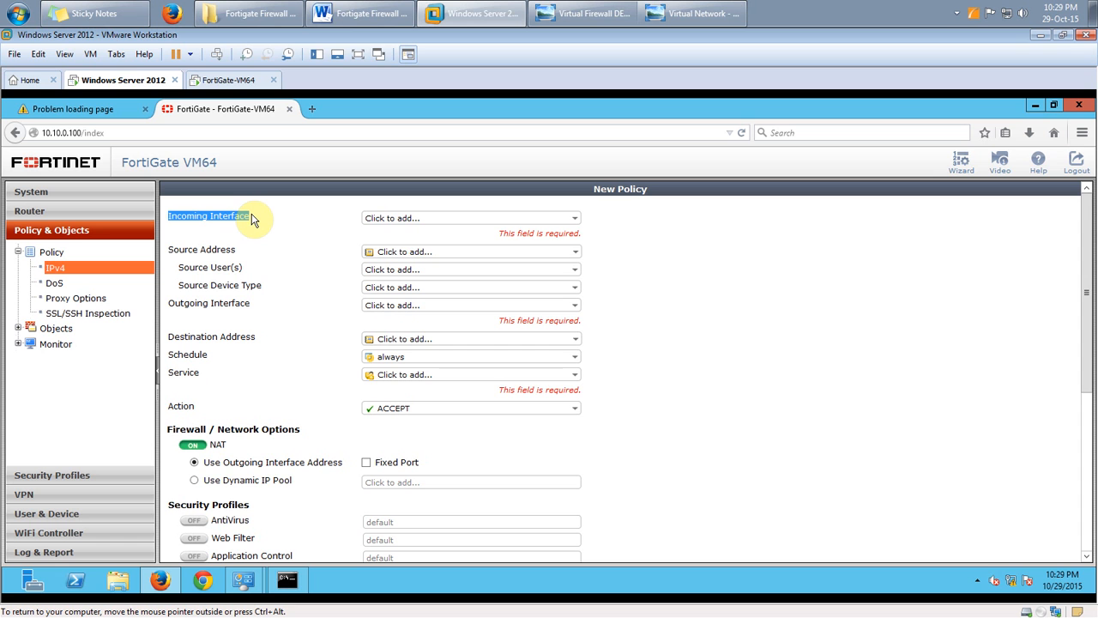
{"action": "left_click", "coordinate": [390, 220]}
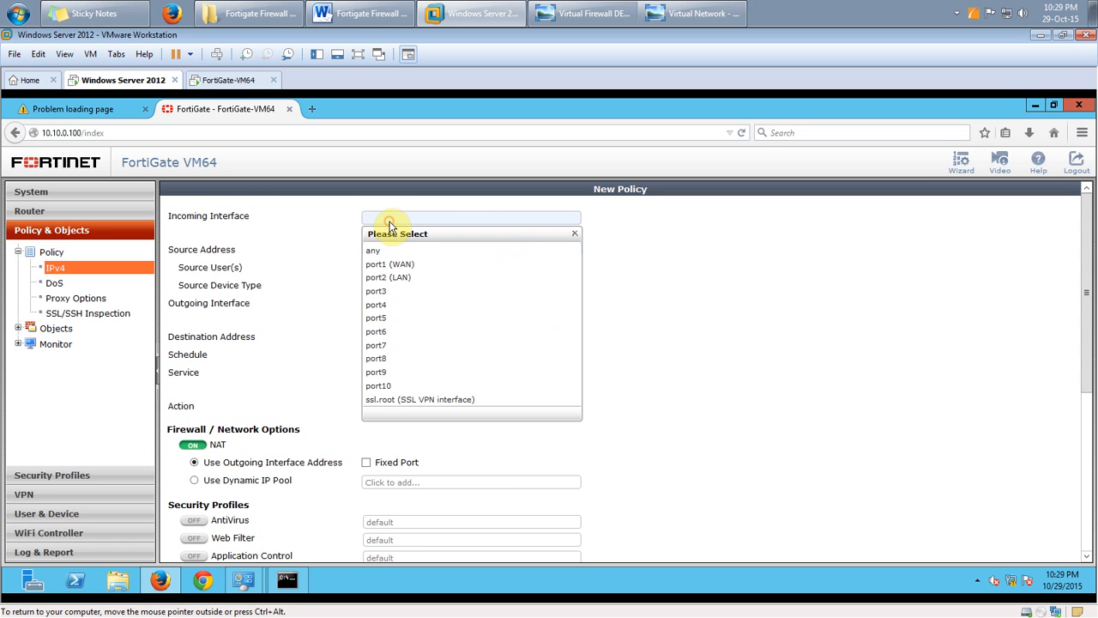
{"action": "left_click", "coordinate": [390, 279]}
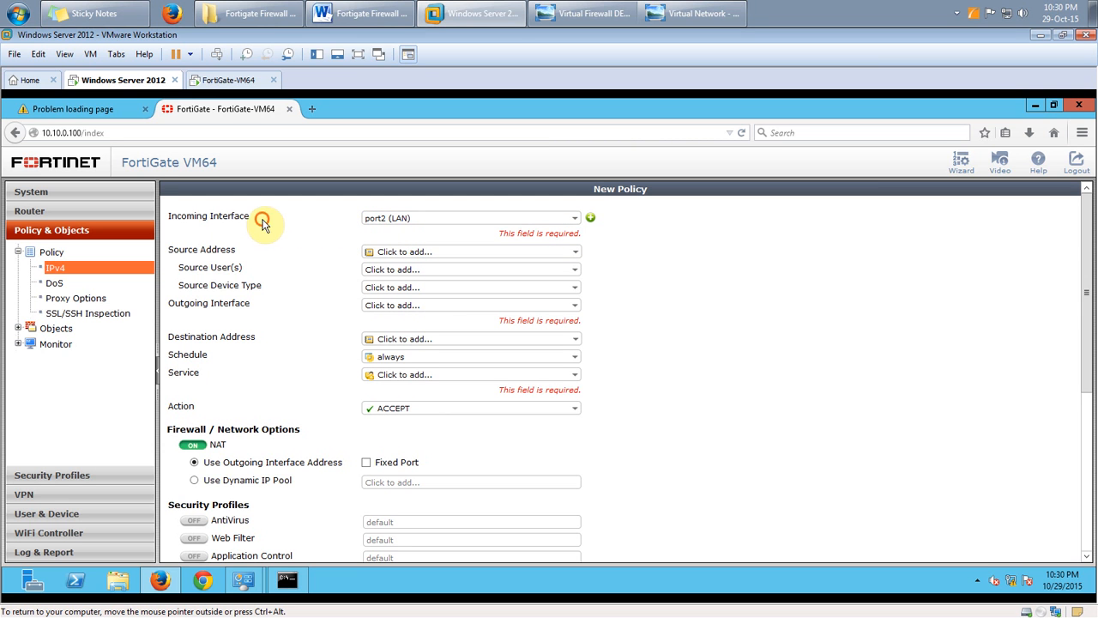
{"action": "left_click_drag", "start_coordinate": [258, 218], "coordinate": [170, 222]}
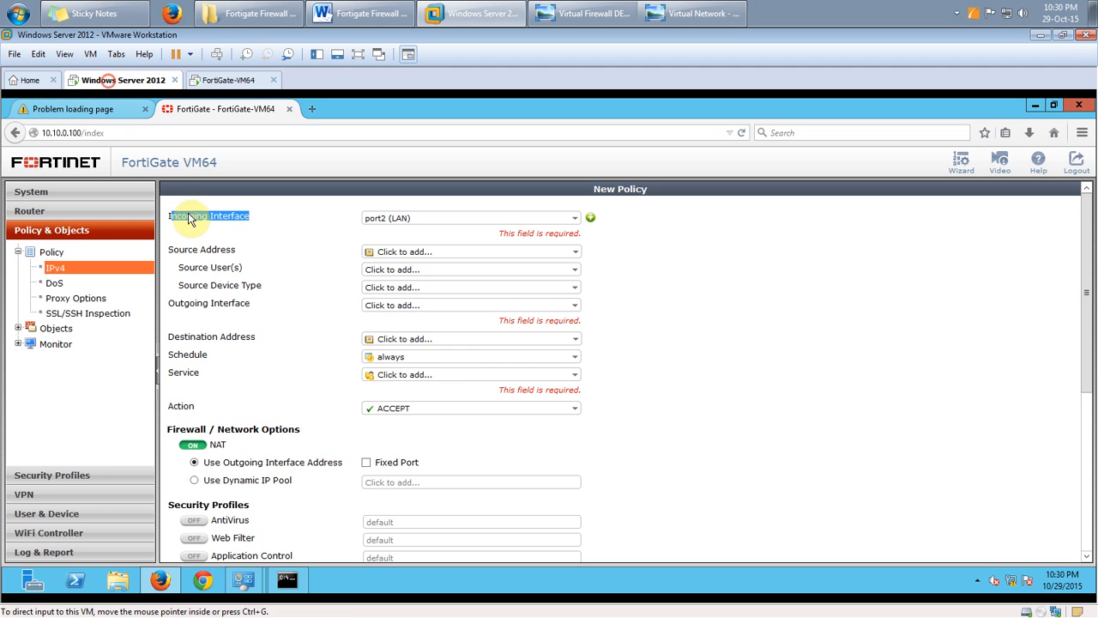
Check the failing google.com page, the ping to 10.10.0.100 and the network diagram, then return to the form
{"action": "left_click", "coordinate": [96, 109]}
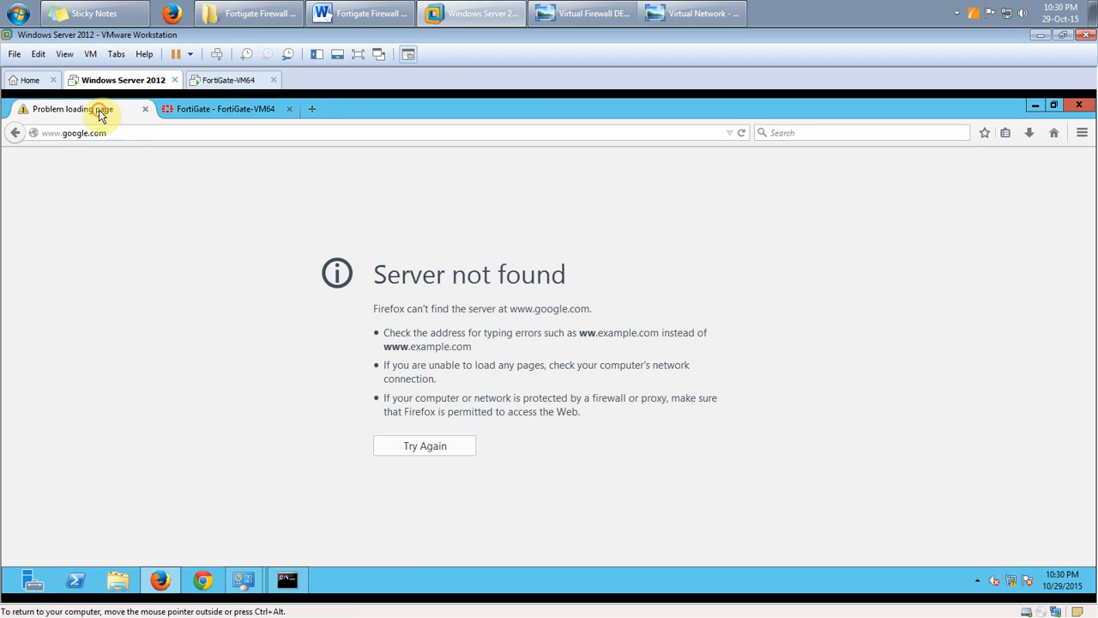
{"action": "left_click", "coordinate": [287, 581]}
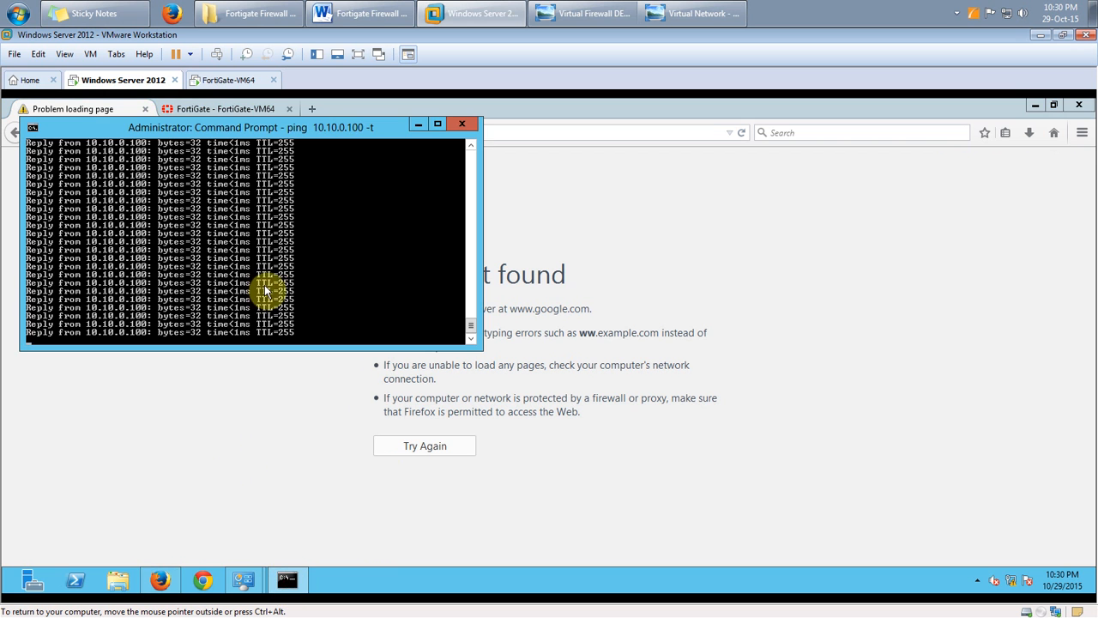
{"action": "left_click", "coordinate": [418, 125]}
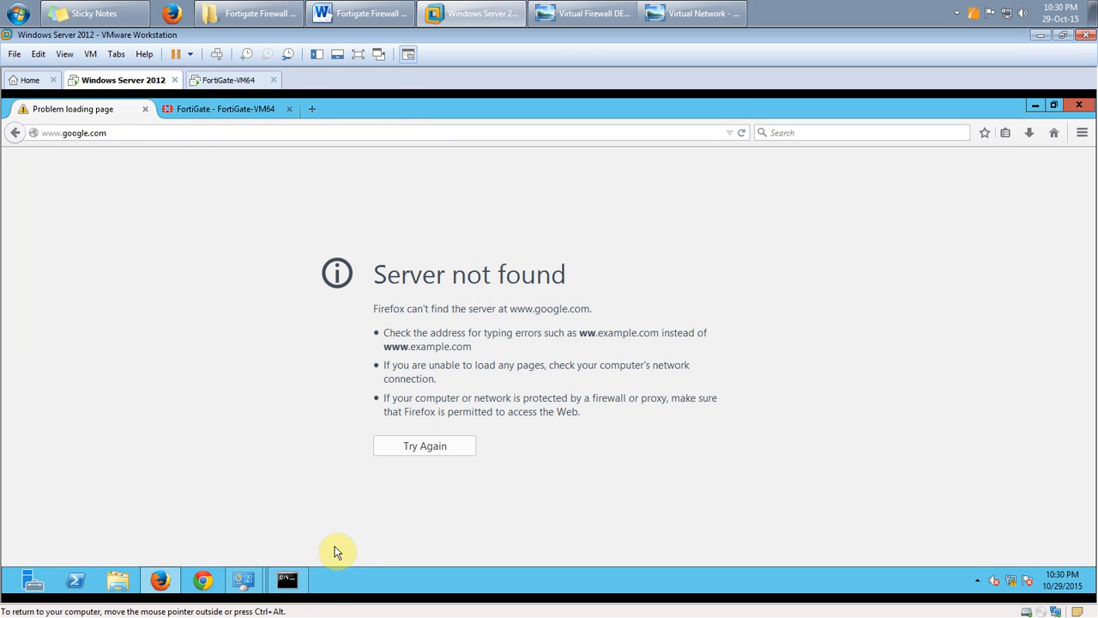
{"action": "left_click", "coordinate": [580, 15]}
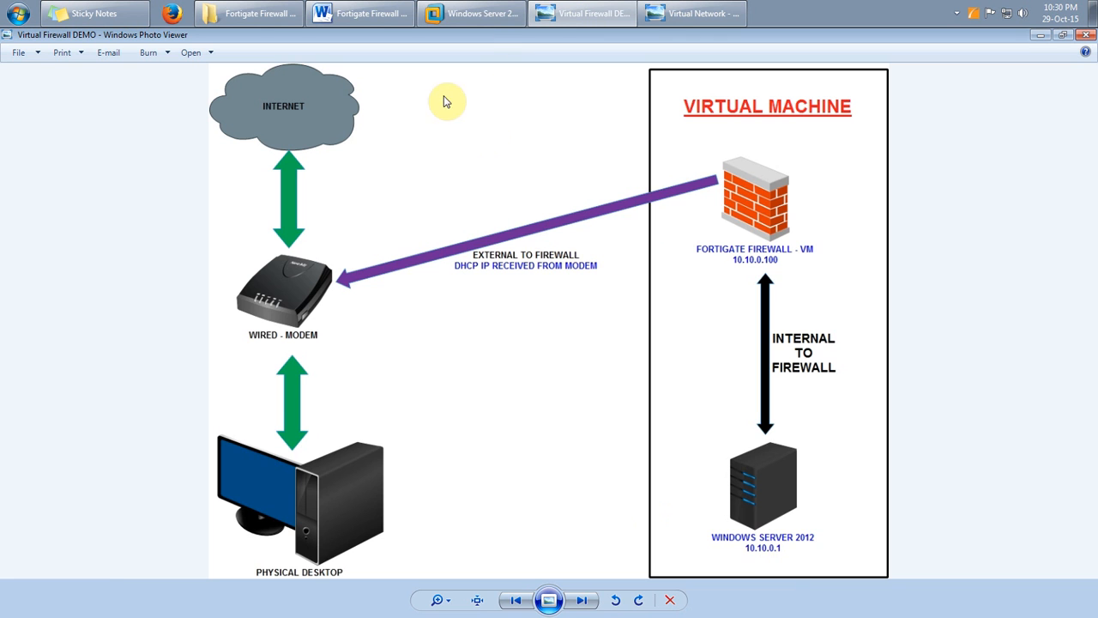
{"action": "left_click", "coordinate": [472, 14]}
{"action": "left_click", "coordinate": [236, 112]}
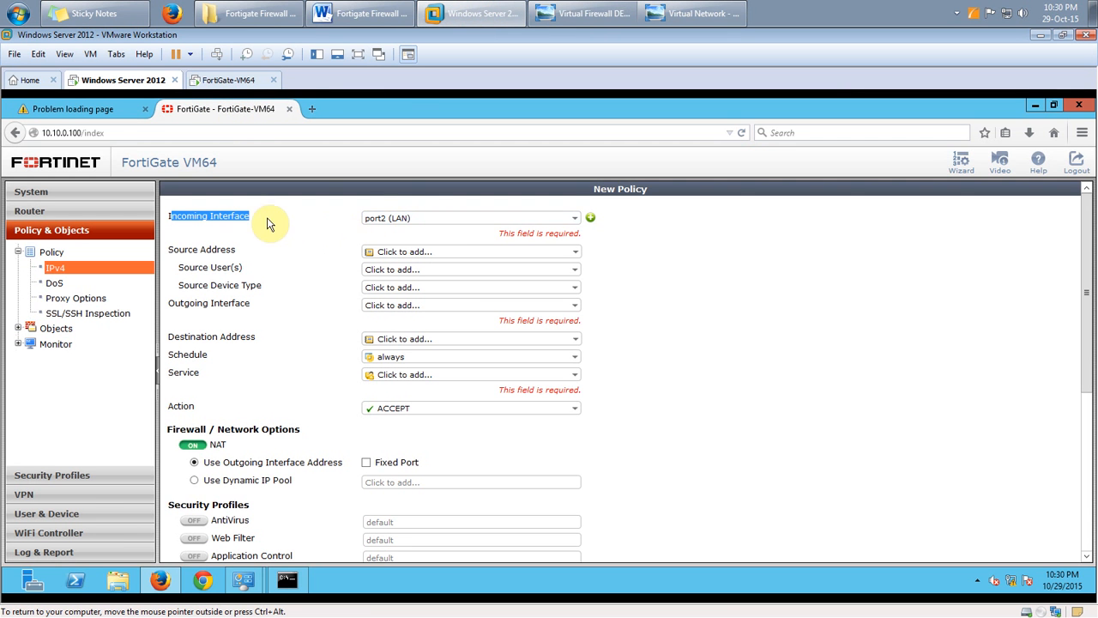
Set Source Address to all and Outgoing Interface to port1 (WAN)
{"action": "left_click", "coordinate": [169, 217]}
{"action": "left_click_drag", "start_coordinate": [216, 223], "coordinate": [262, 224]}
{"action": "left_click", "coordinate": [403, 251]}
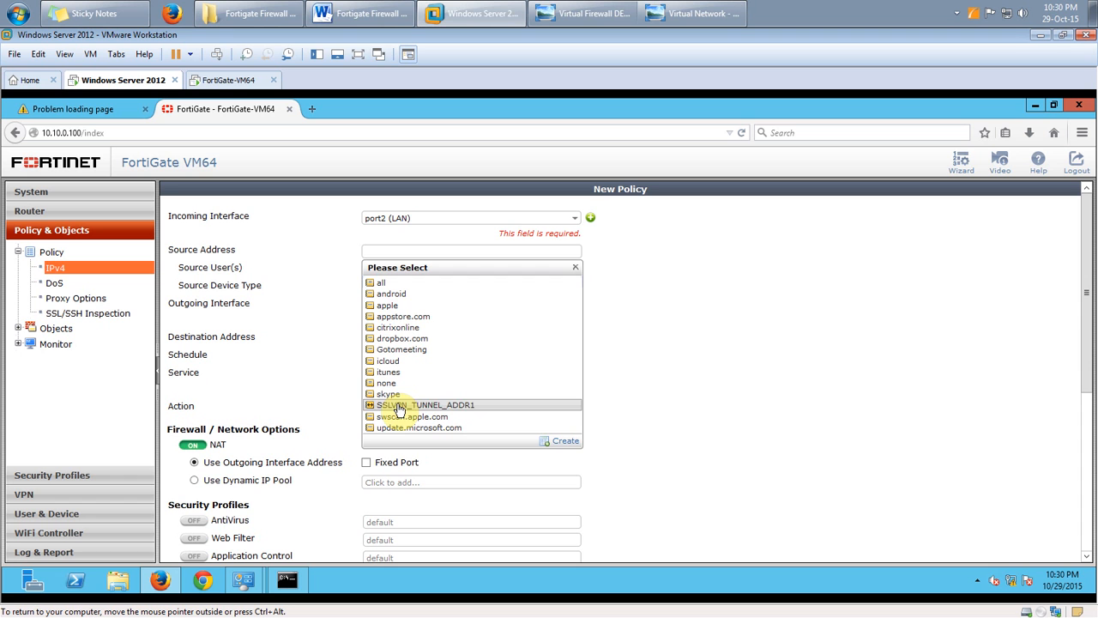
{"action": "left_click", "coordinate": [403, 283]}
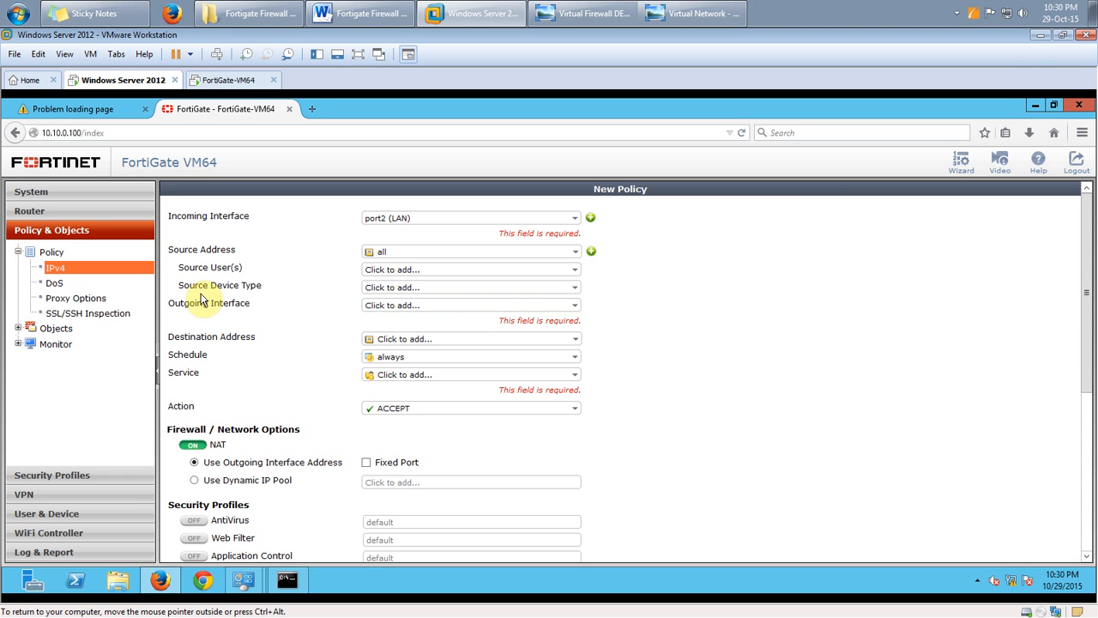
{"action": "left_click_drag", "start_coordinate": [254, 306], "coordinate": [181, 306]}
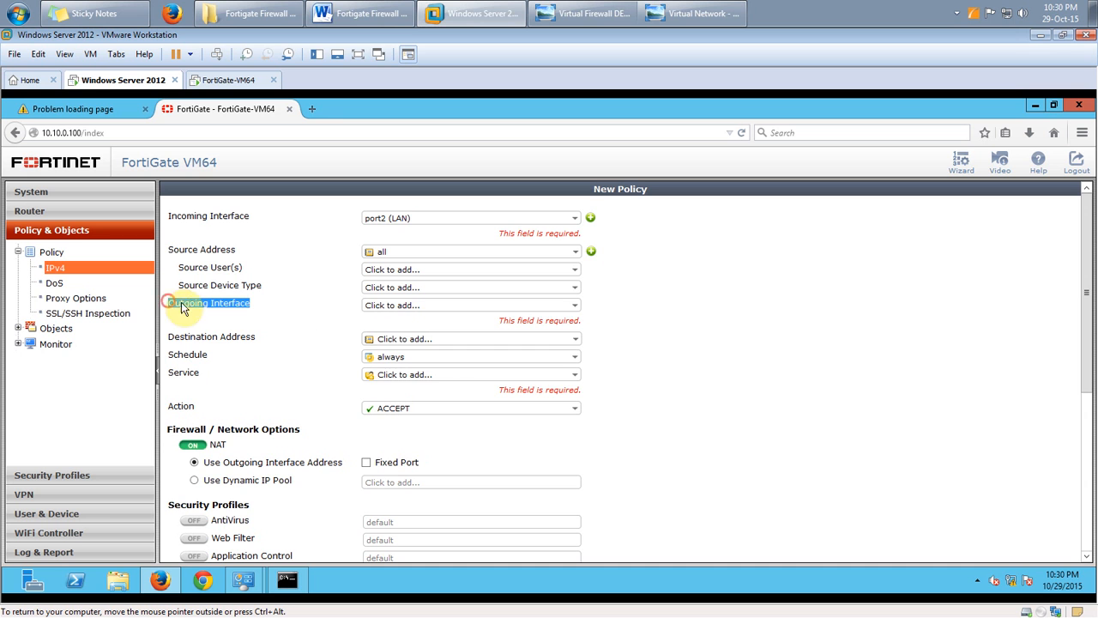
{"action": "left_click", "coordinate": [396, 306]}
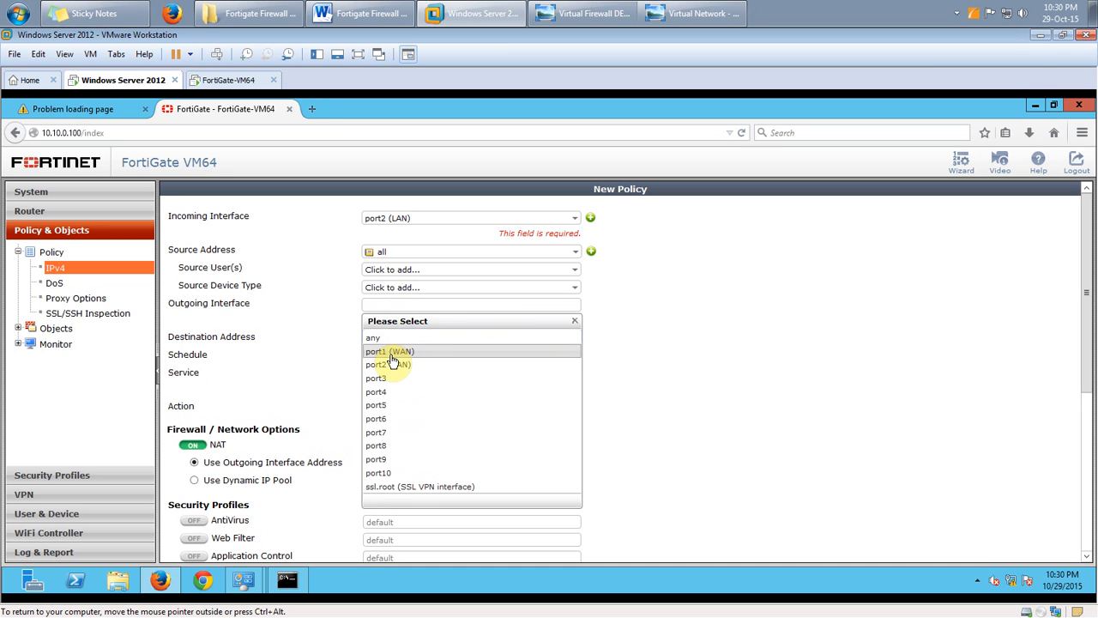
{"action": "left_click", "coordinate": [388, 351]}
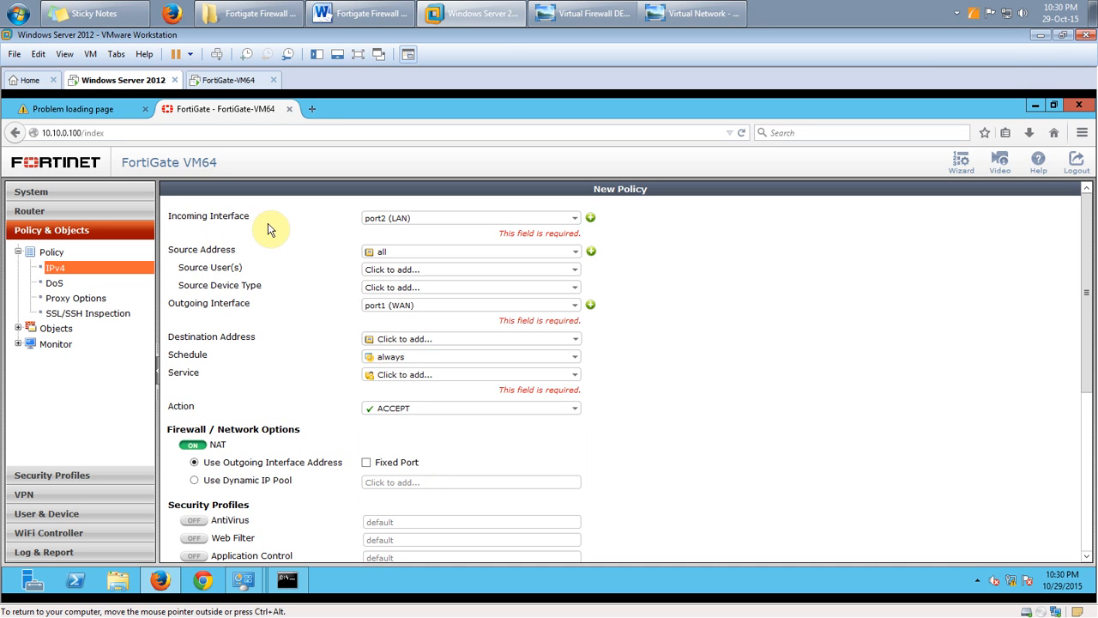
Set Destination Address to all and keep the policy Action as ACCEPT
{"action": "left_click_drag", "start_coordinate": [248, 222], "coordinate": [170, 216]}
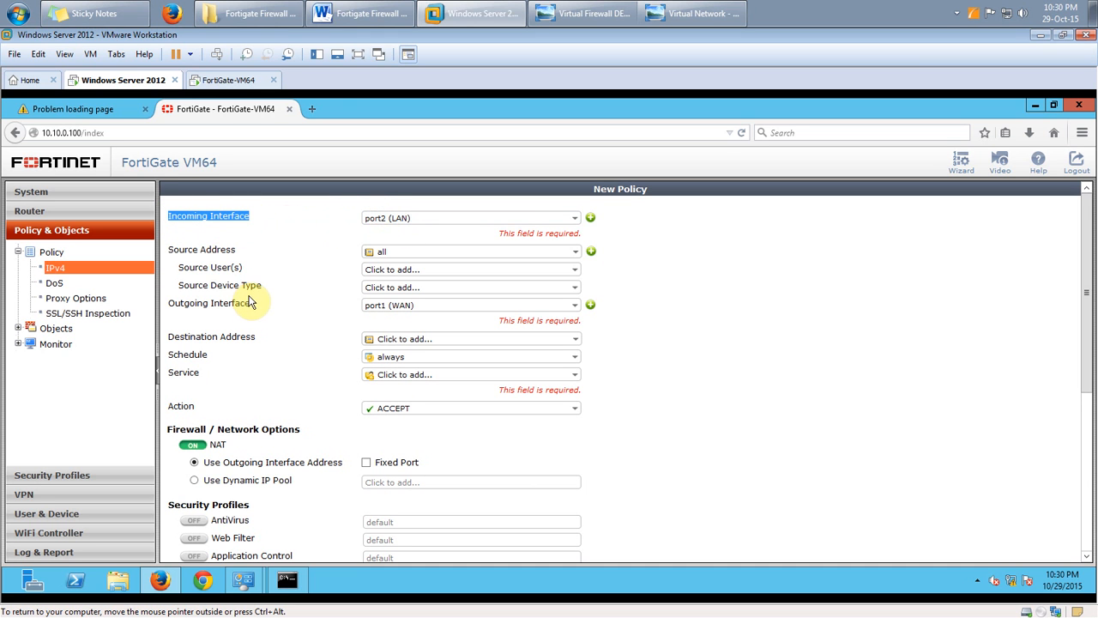
{"action": "left_click_drag", "start_coordinate": [252, 305], "coordinate": [168, 309]}
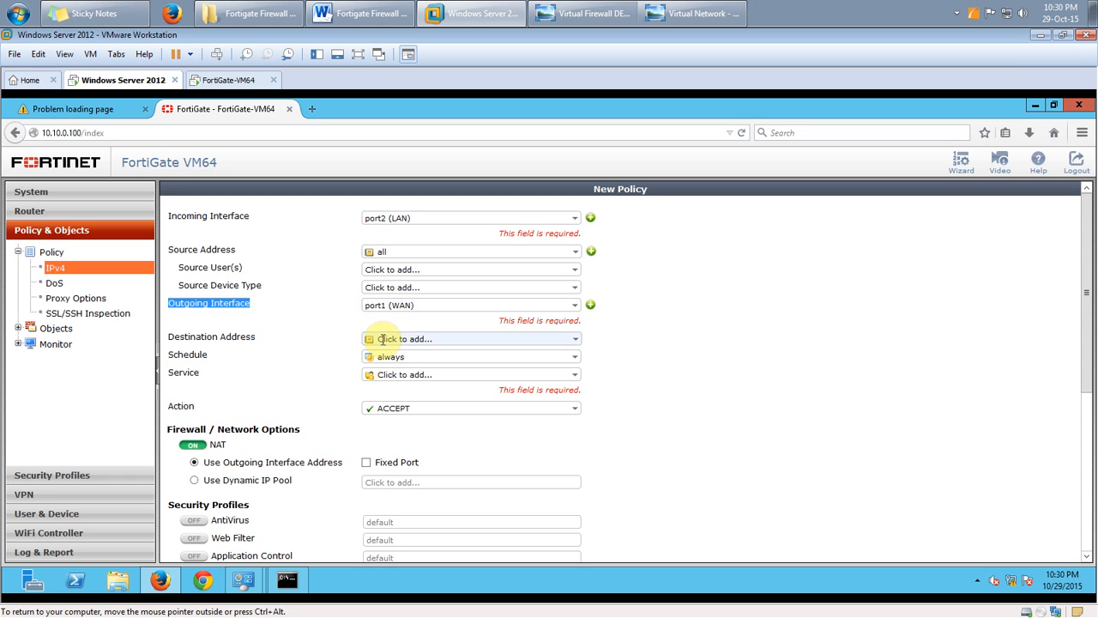
{"action": "left_click", "coordinate": [397, 342]}
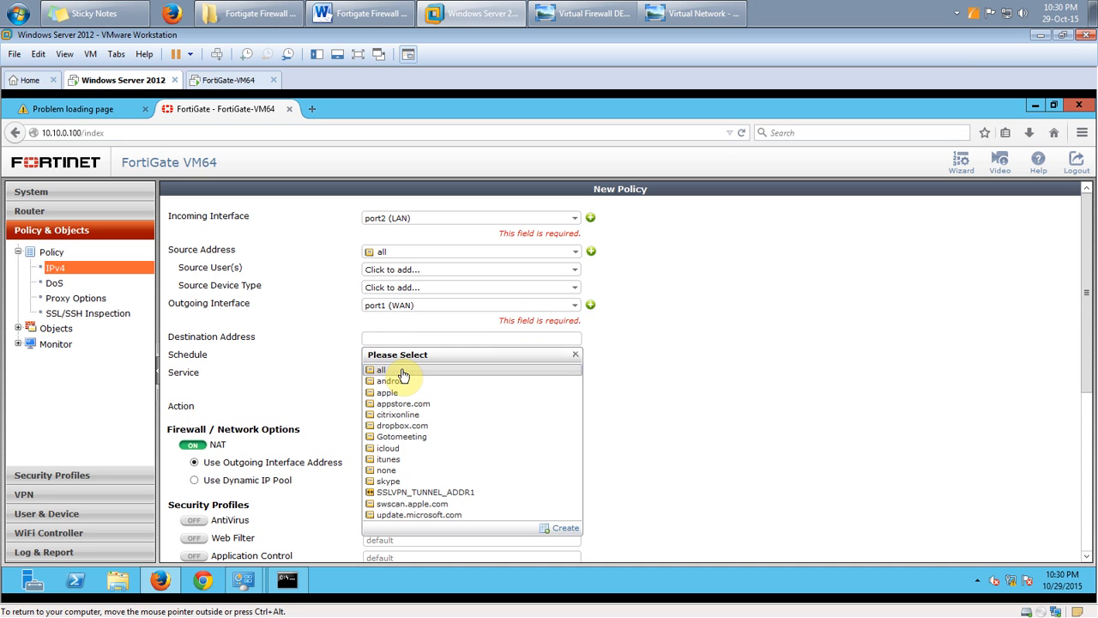
{"action": "left_click", "coordinate": [403, 375]}
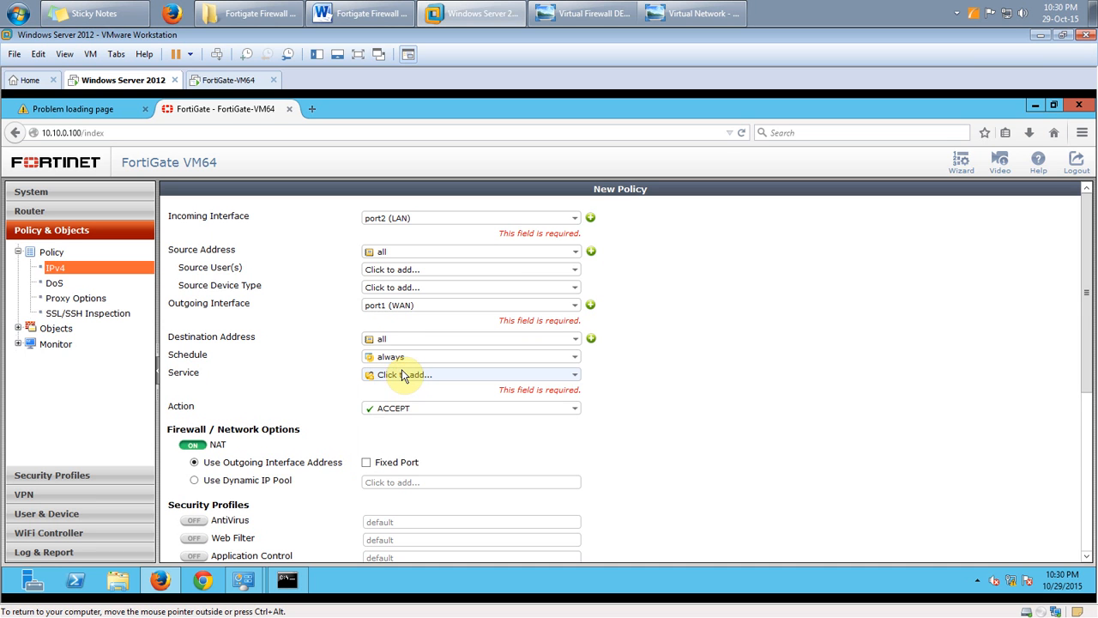
{"action": "left_click", "coordinate": [492, 409]}
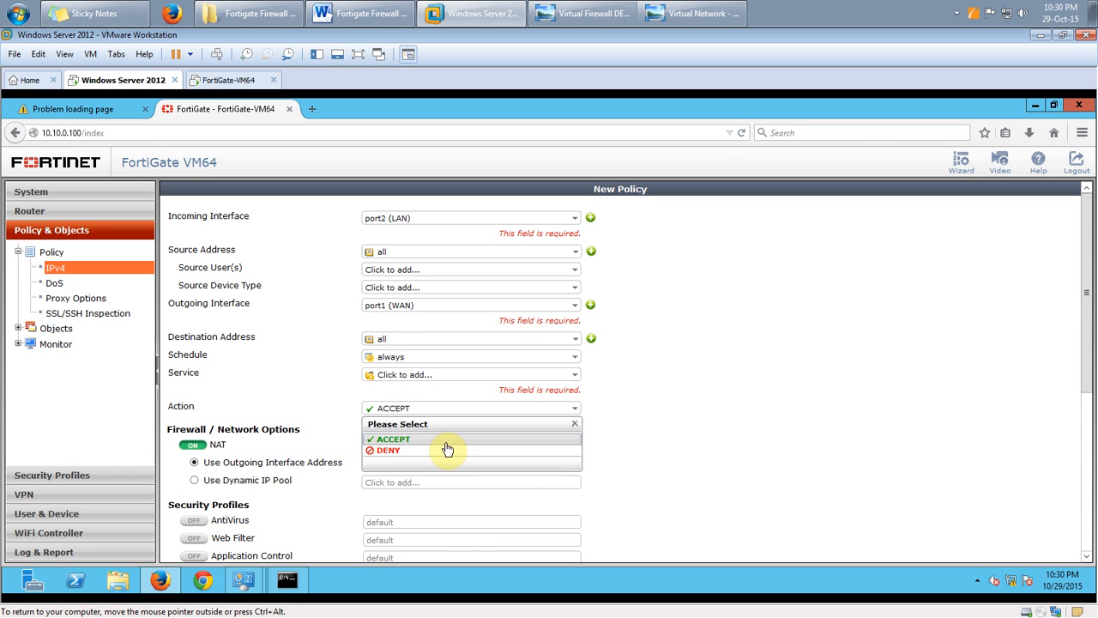
{"action": "left_click", "coordinate": [446, 440]}
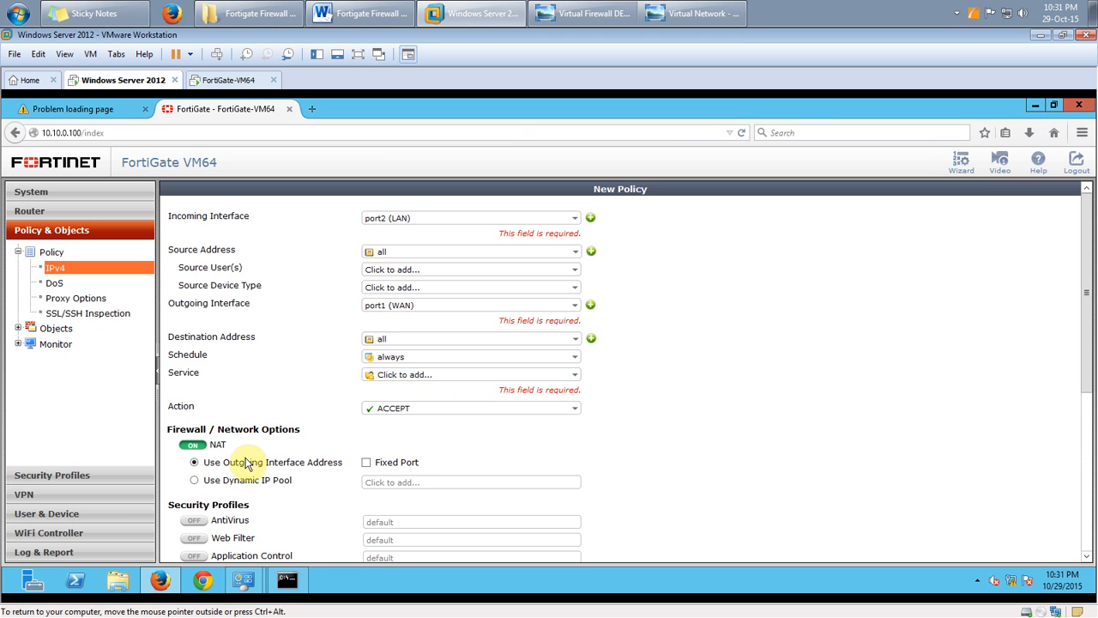
Set Service to ALL, keep NAT on the outgoing interface address, and save the policy
{"action": "scroll", "coordinate": [228, 407], "scroll_direction": "down", "scroll_amount": 2}
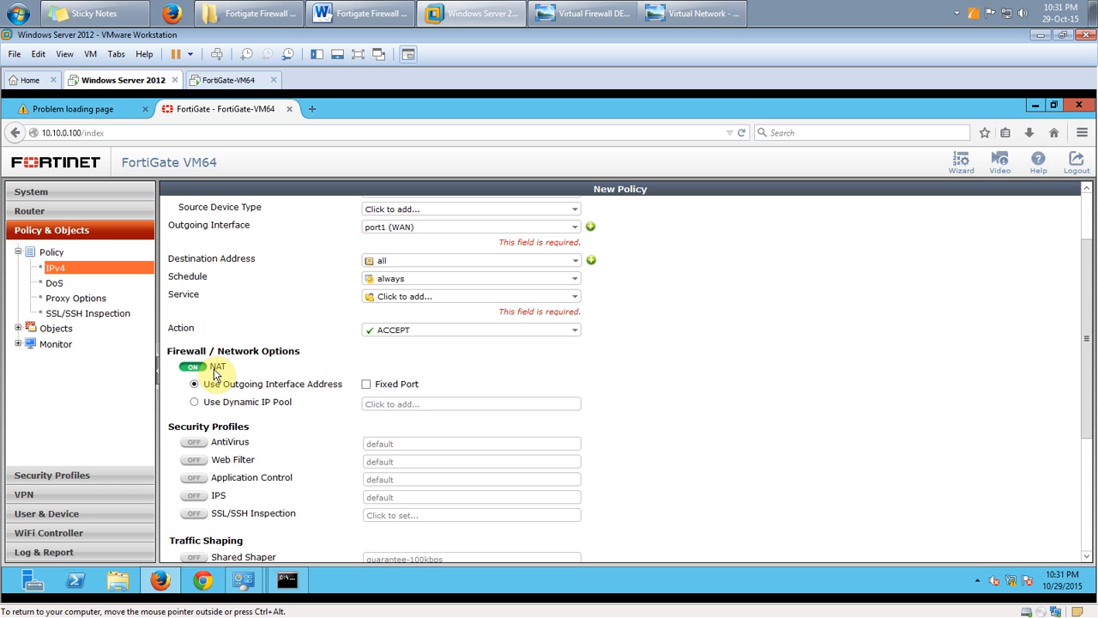
{"action": "left_click", "coordinate": [417, 296]}
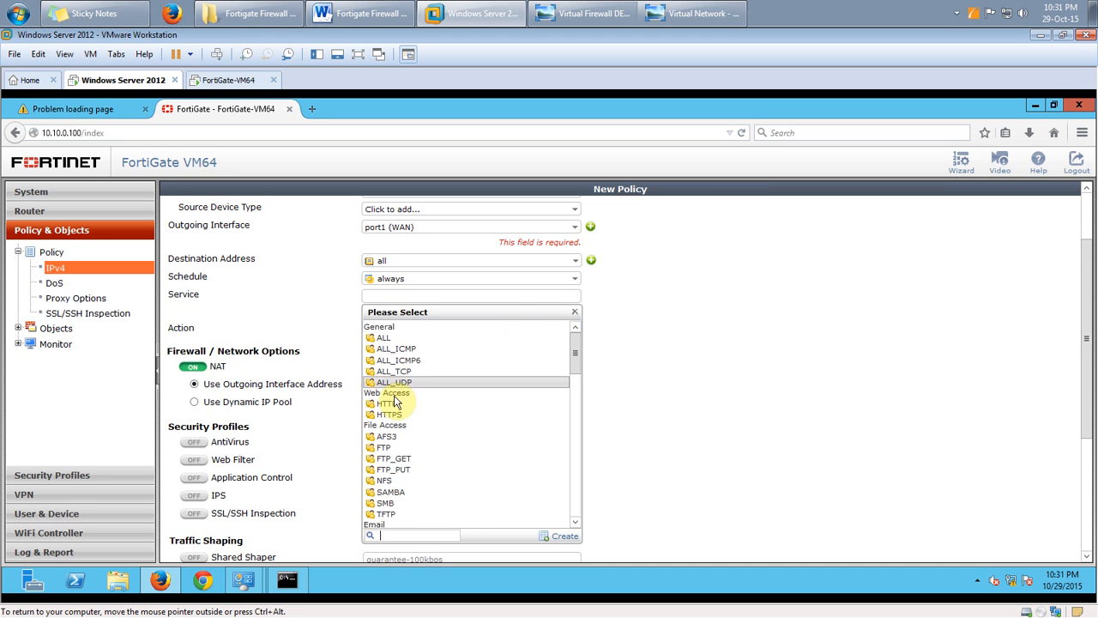
{"action": "mouse_move", "coordinate": [575, 364]}
{"action": "left_mouse_down"}
{"action": "mouse_move", "coordinate": [578, 498]}
{"action": "mouse_move", "coordinate": [579, 343]}
{"action": "left_mouse_up"}
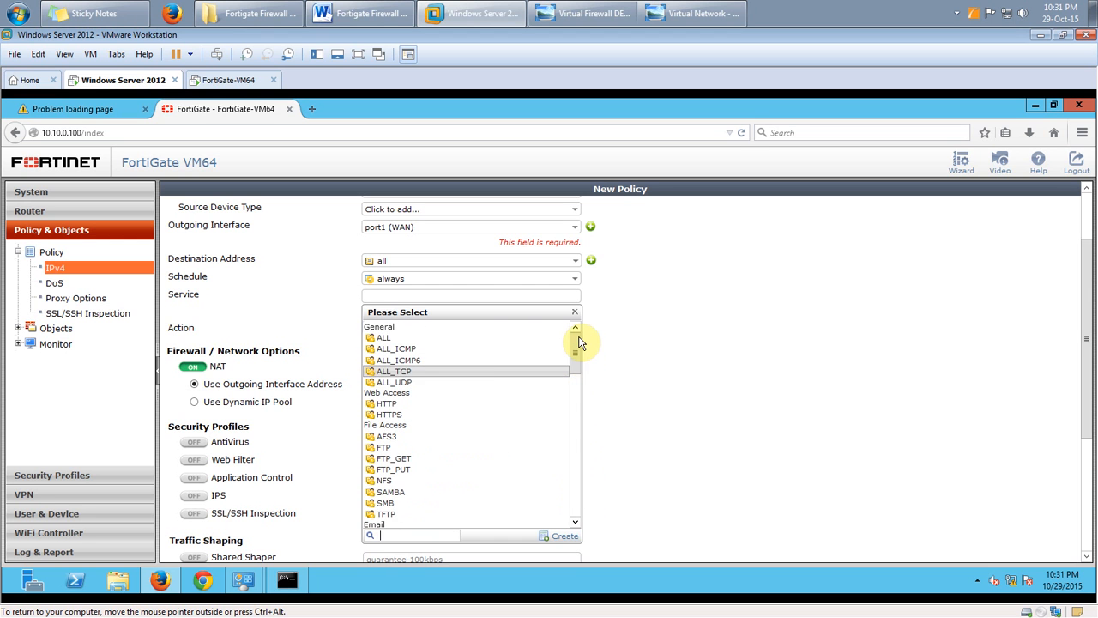
{"action": "left_click", "coordinate": [460, 339]}
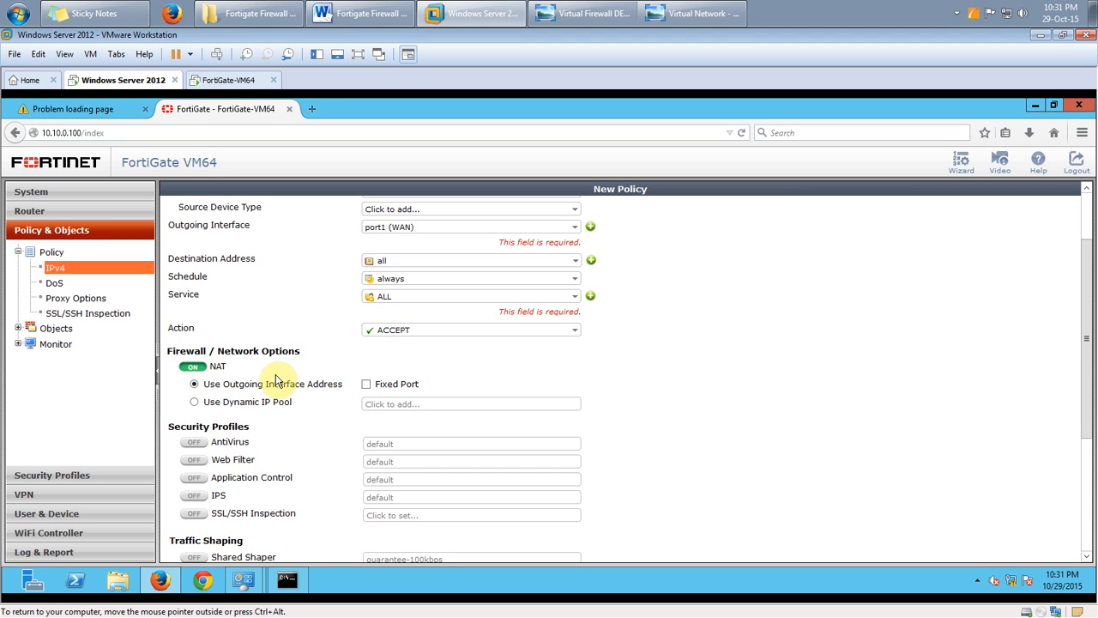
{"action": "scroll", "coordinate": [660, 378], "scroll_direction": "down", "scroll_amount": 5}
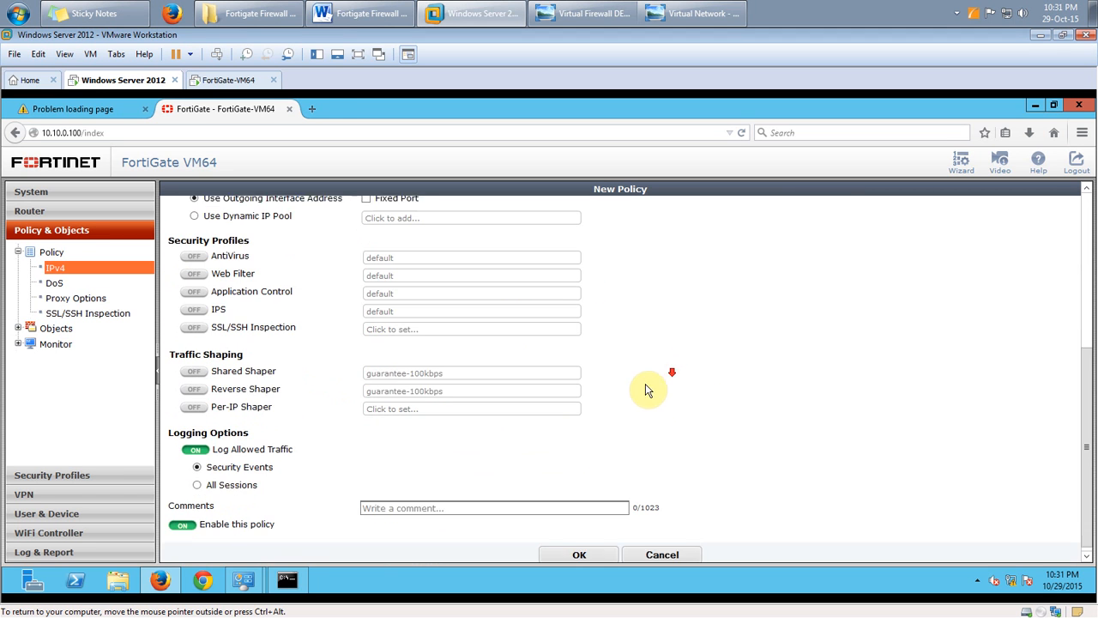
{"action": "left_click", "coordinate": [584, 551]}
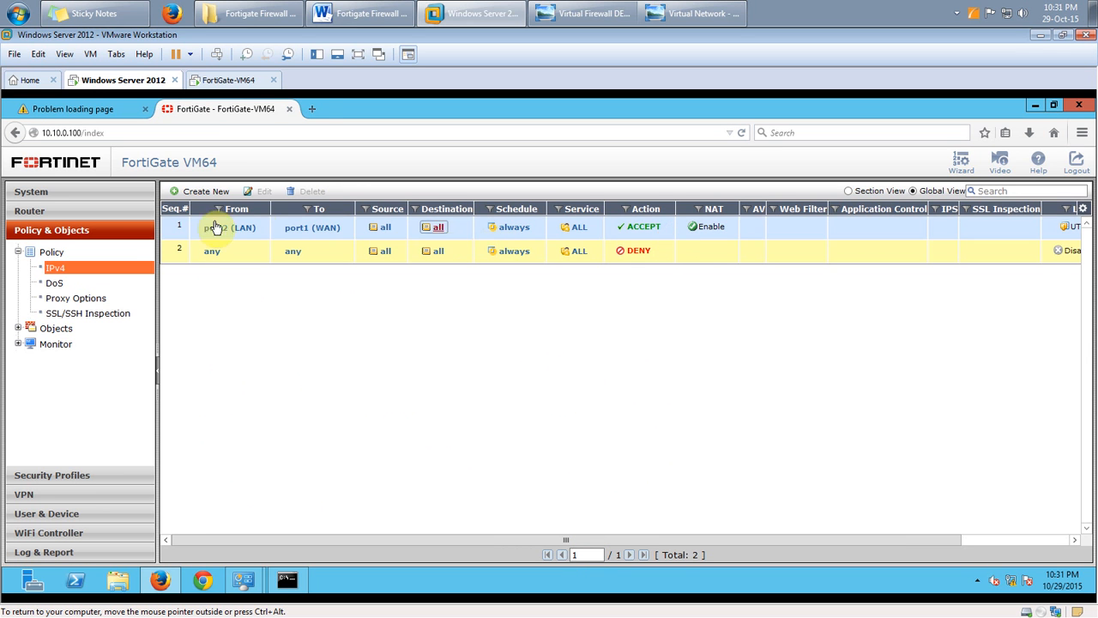
{"action": "left_click", "coordinate": [86, 109]}
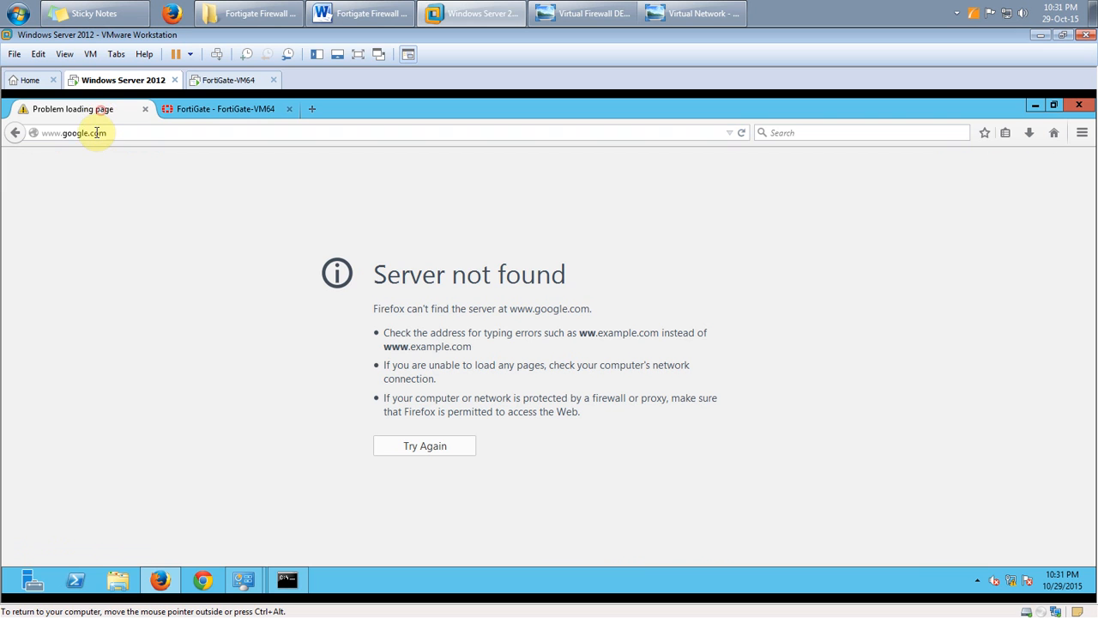
{"action": "left_click", "coordinate": [97, 133]}
{"action": "key", "text": "Return"}
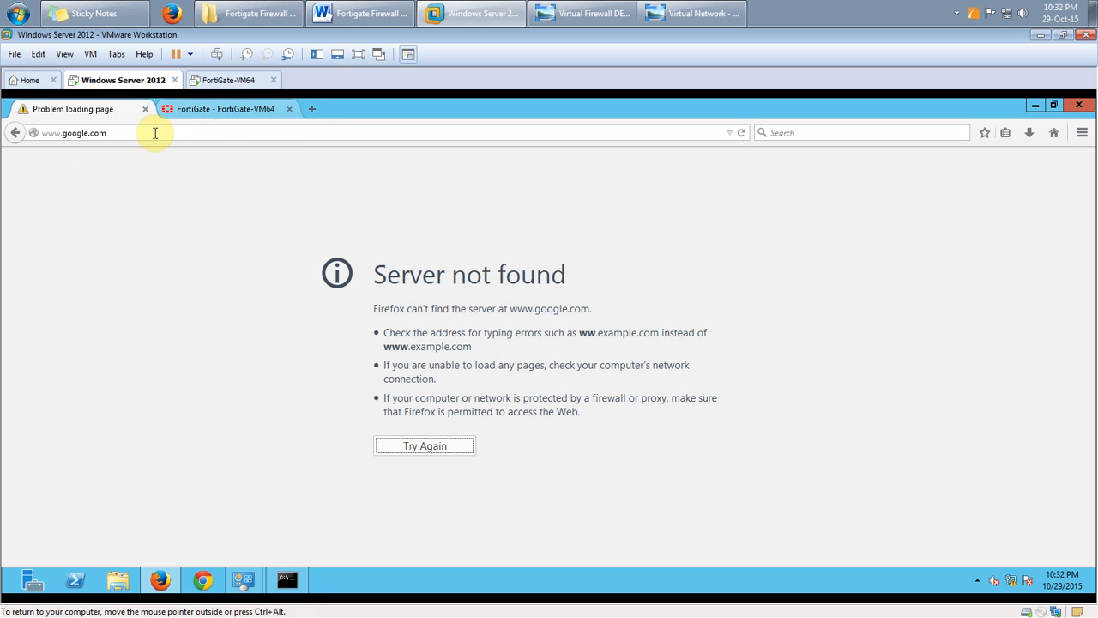
{"action": "left_click", "coordinate": [259, 108]}
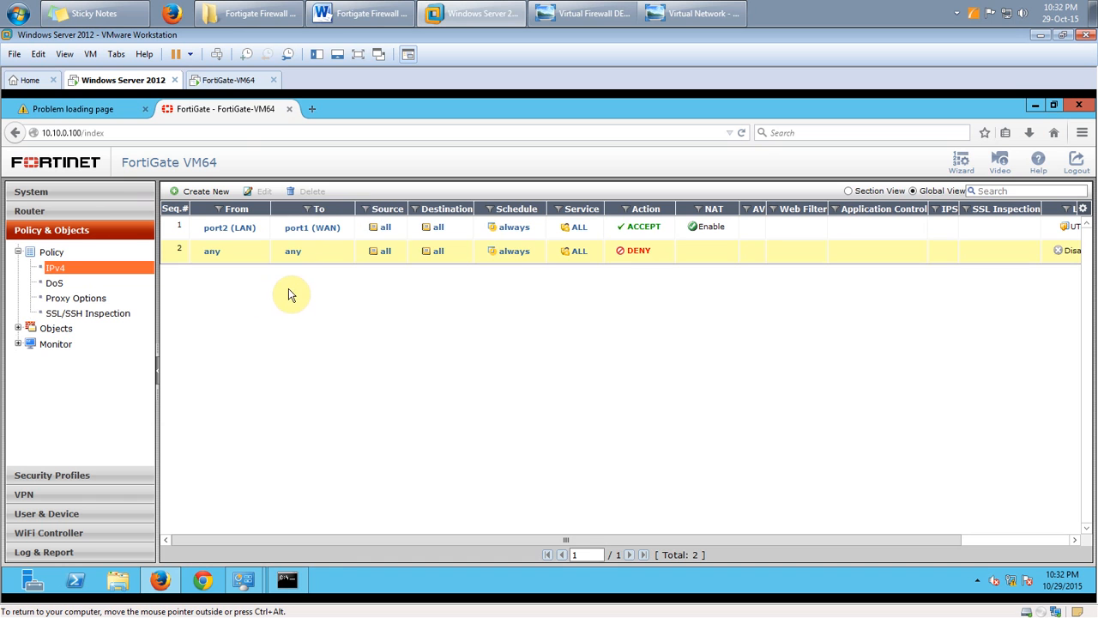
{"action": "left_click", "coordinate": [86, 108]}
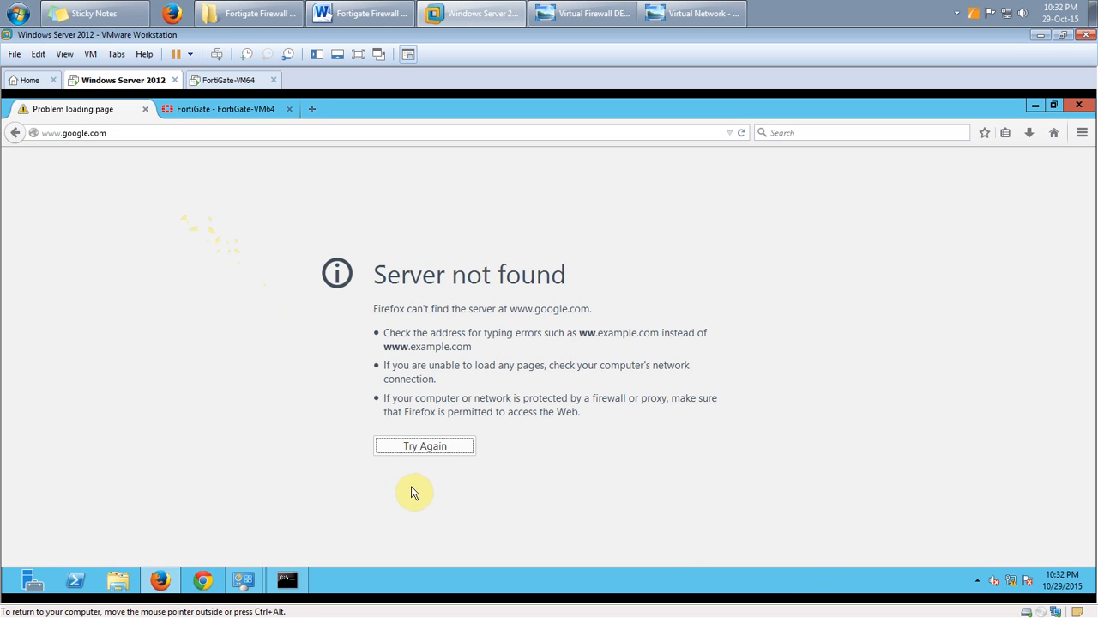
{"action": "left_click", "coordinate": [168, 133]}
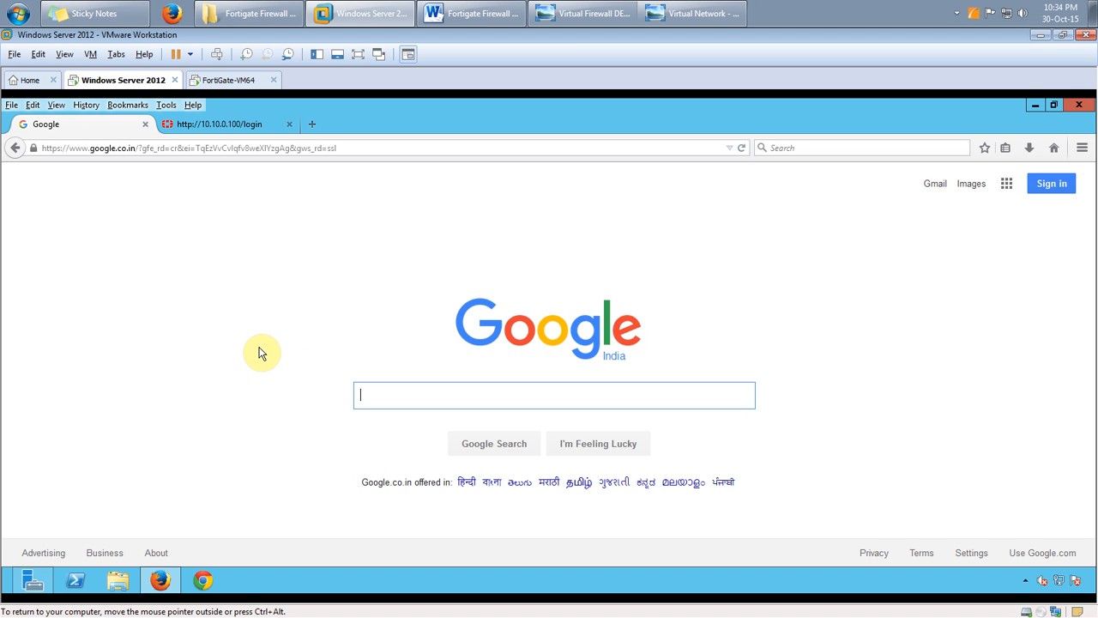
{"action": "left_click", "coordinate": [586, 13]}
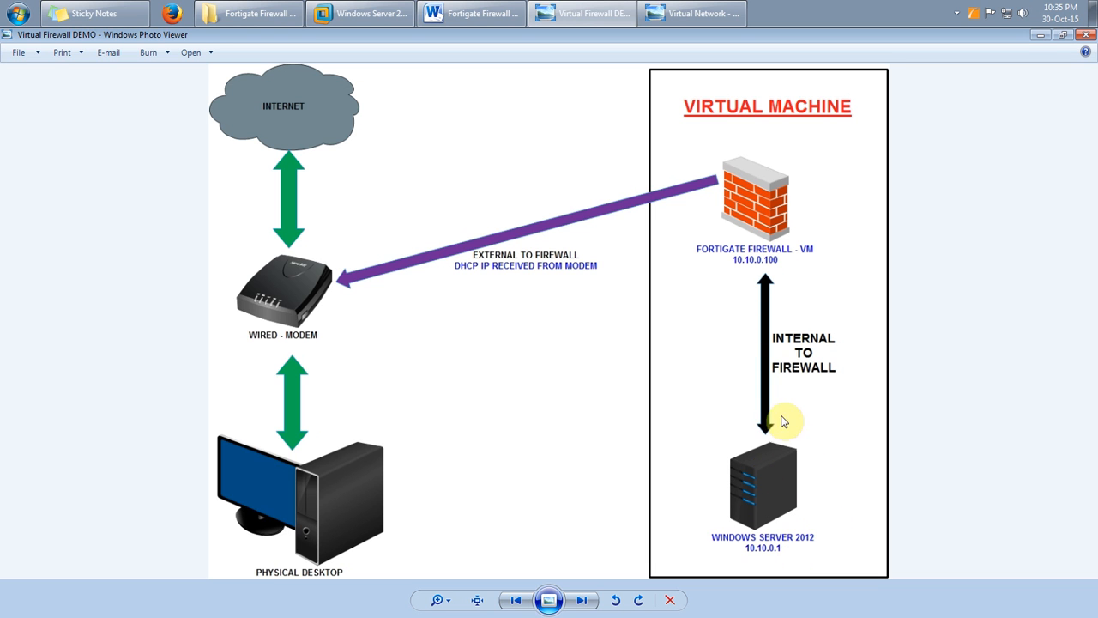
{"action": "left_click", "coordinate": [1040, 36]}
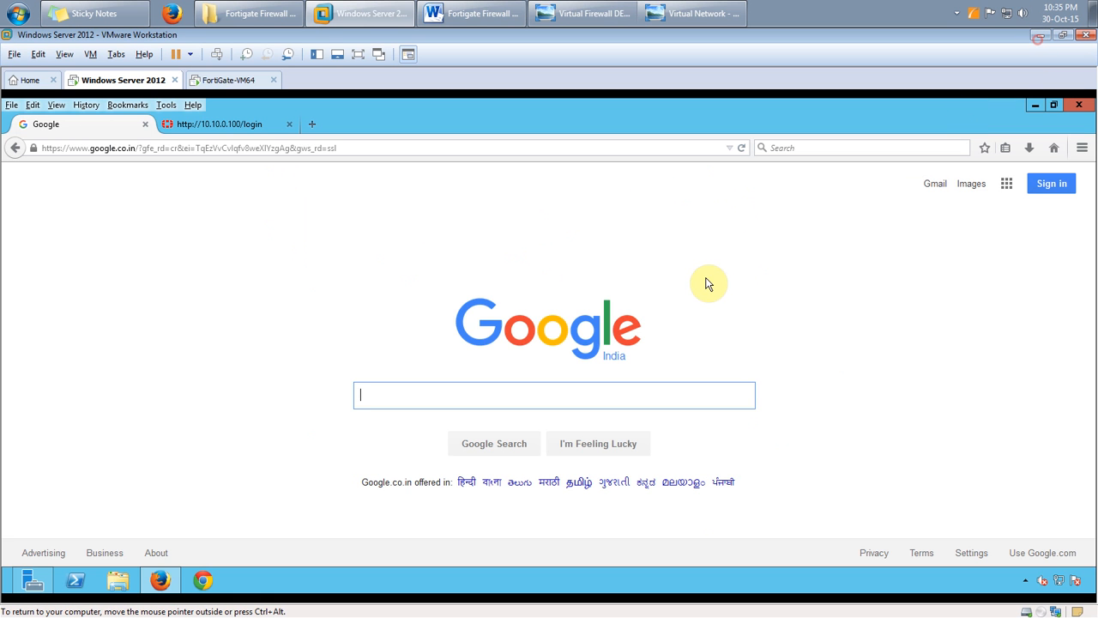
Log in to FortiGate as admin and dismiss the evaluation license reminder
{"action": "left_click", "coordinate": [247, 124]}
{"action": "type", "text": "admin"}
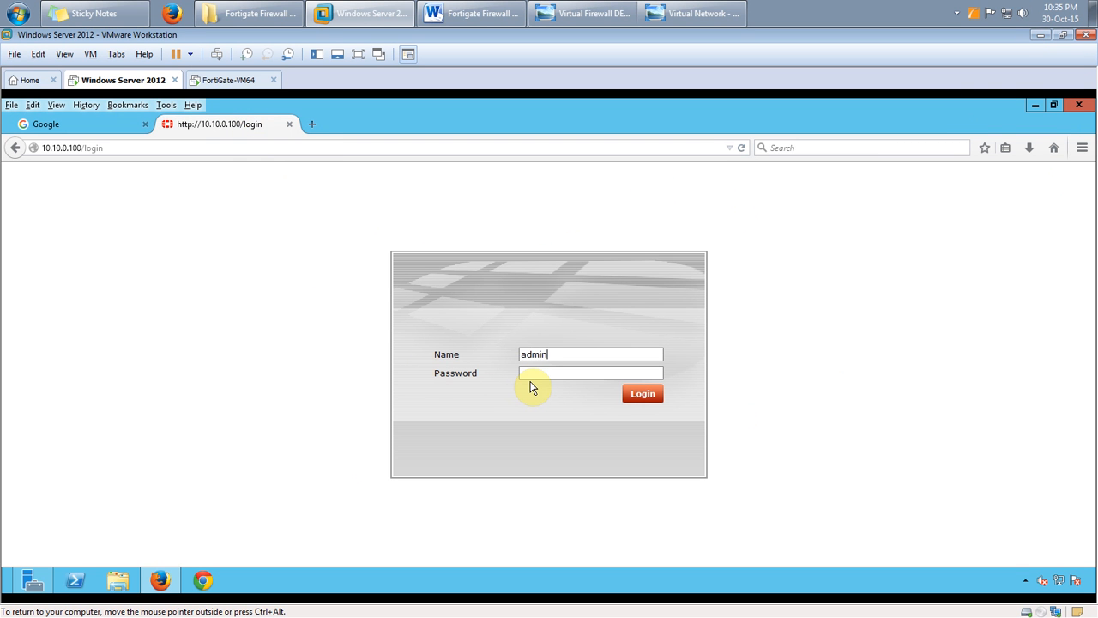
{"action": "key", "text": "Return"}
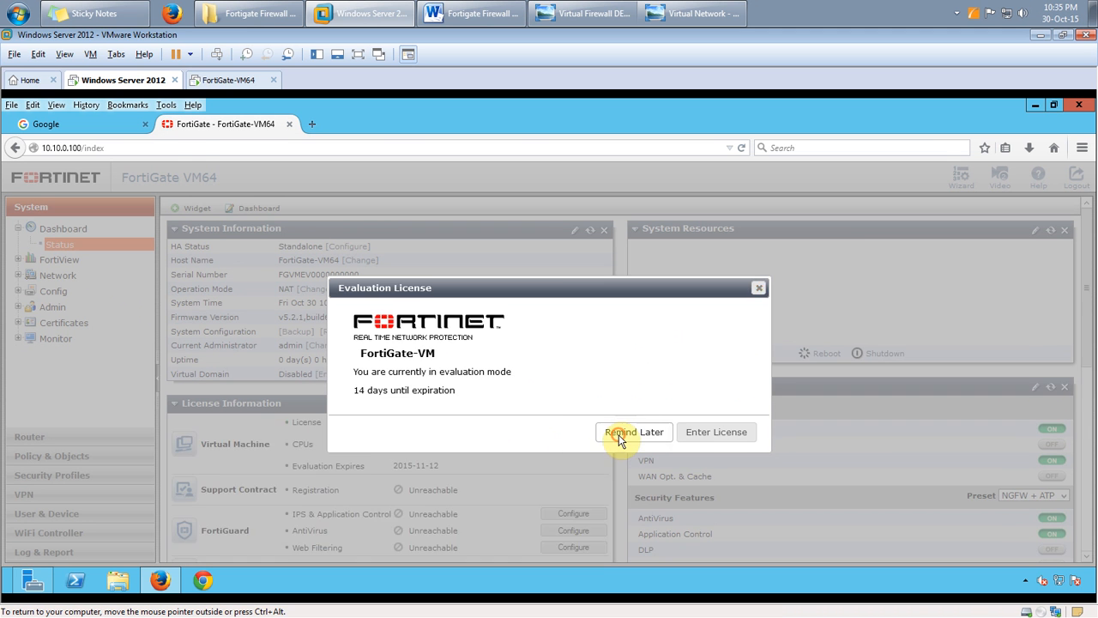
{"action": "left_click", "coordinate": [620, 435]}
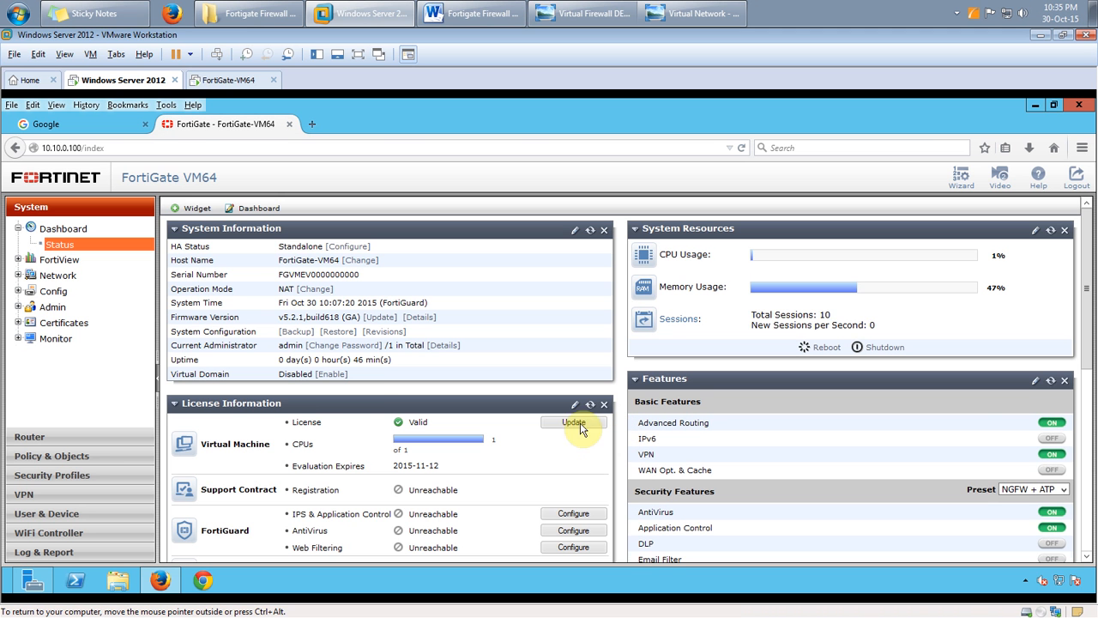
Open the IPv4 policy list and inspect the new ACCEPT rule above the deny-all rule
{"action": "left_click", "coordinate": [73, 459]}
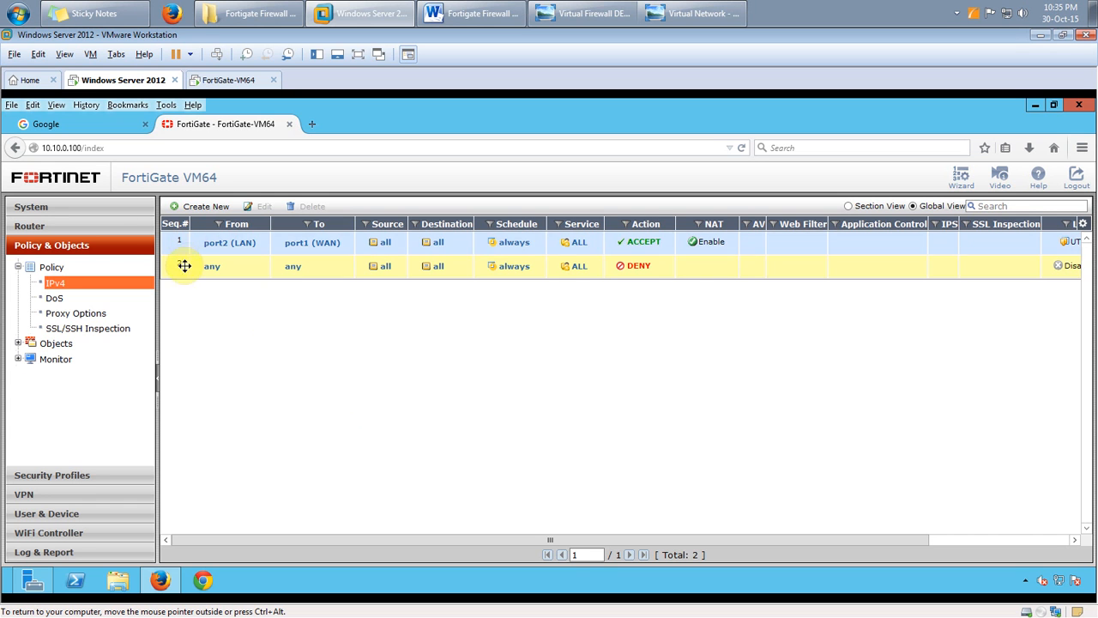
{"action": "mouse_move", "coordinate": [186, 266]}
{"action": "left_mouse_down"}
{"action": "mouse_move", "coordinate": [183, 240]}
{"action": "mouse_move", "coordinate": [184, 272]}
{"action": "left_mouse_up"}
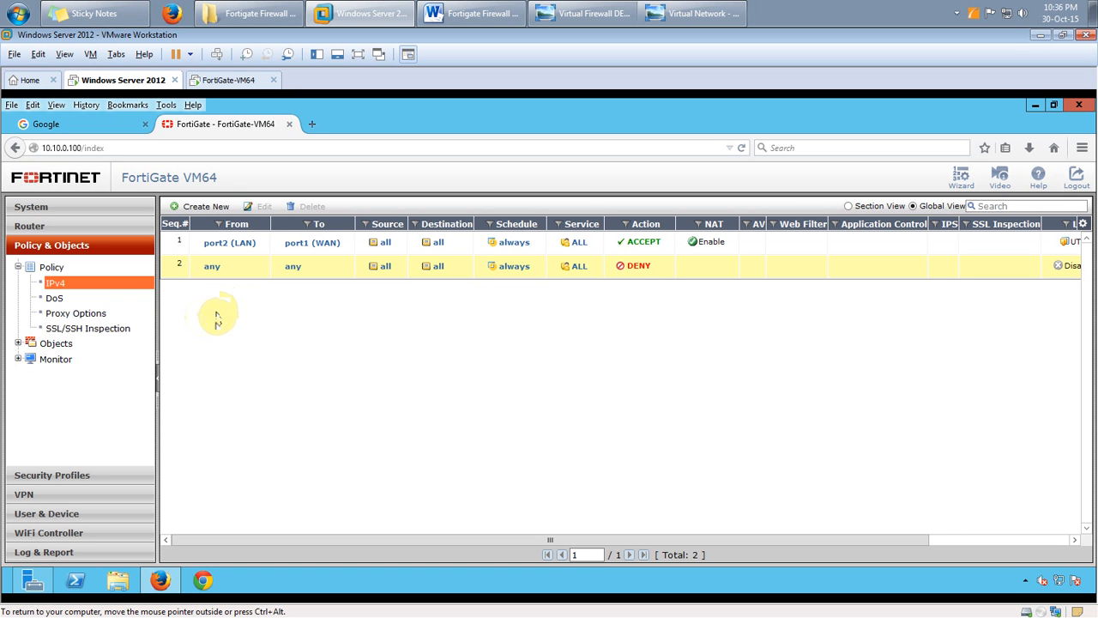
{"action": "left_click", "coordinate": [35, 228]}
Create a new static route to 0.0.0.0/0.0.0.0, keeping port2 (LAN) as its interface
{"action": "left_click", "coordinate": [52, 247]}
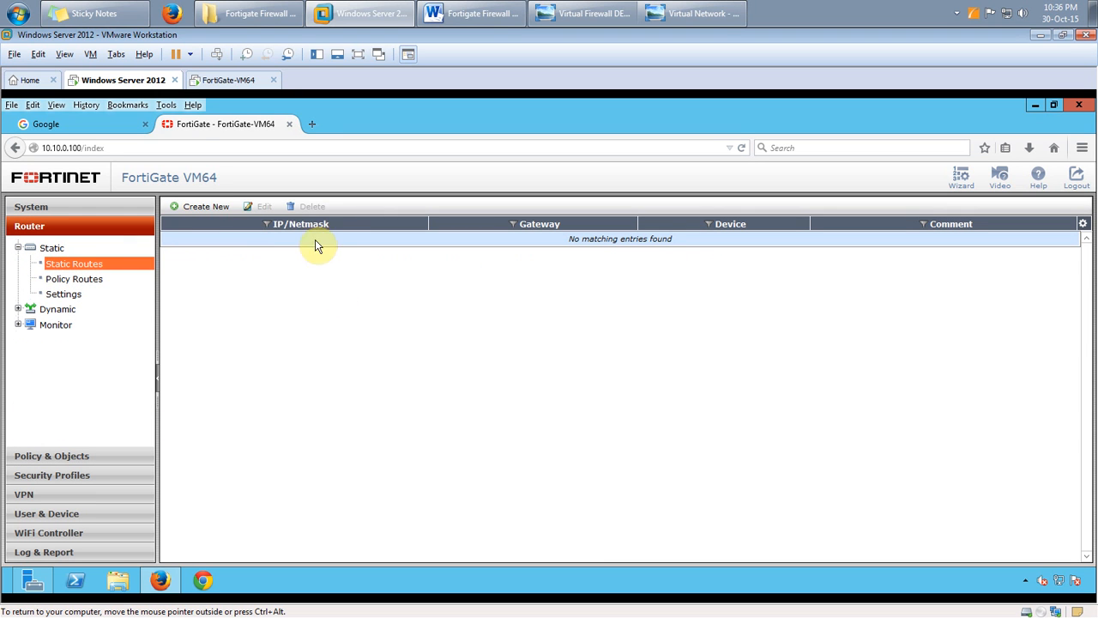
{"action": "left_click", "coordinate": [199, 209]}
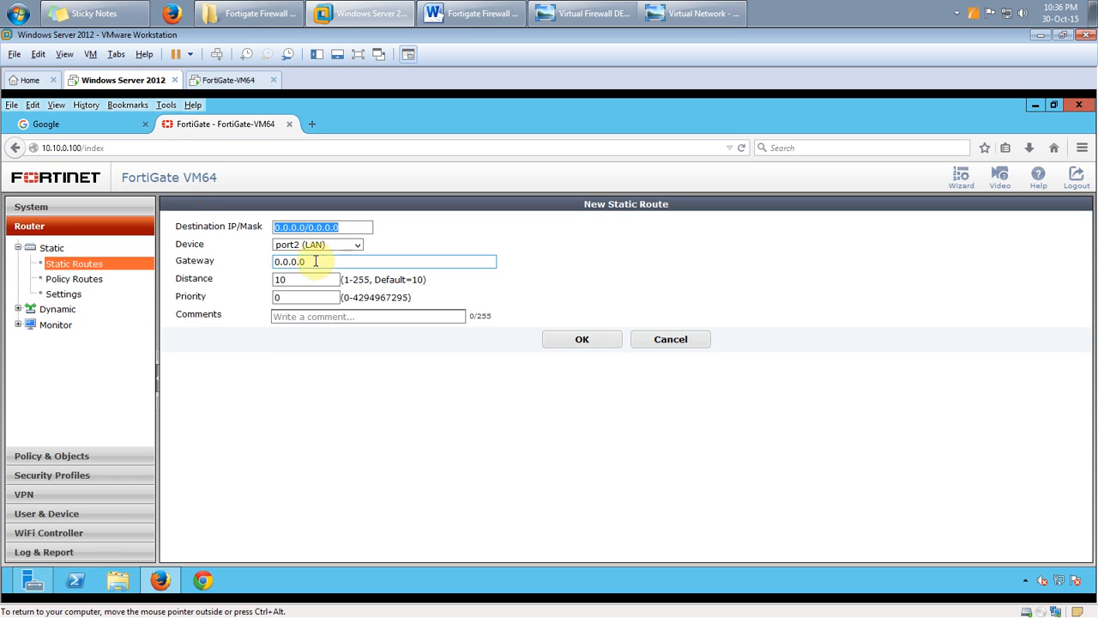
{"action": "left_click", "coordinate": [355, 246]}
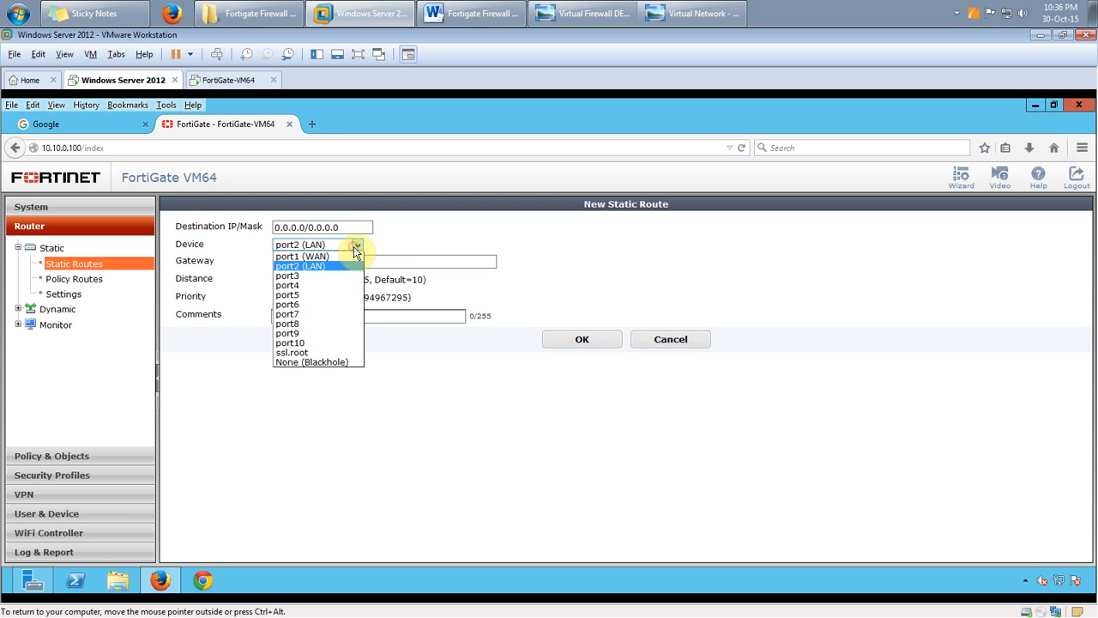
{"action": "left_click", "coordinate": [399, 247]}
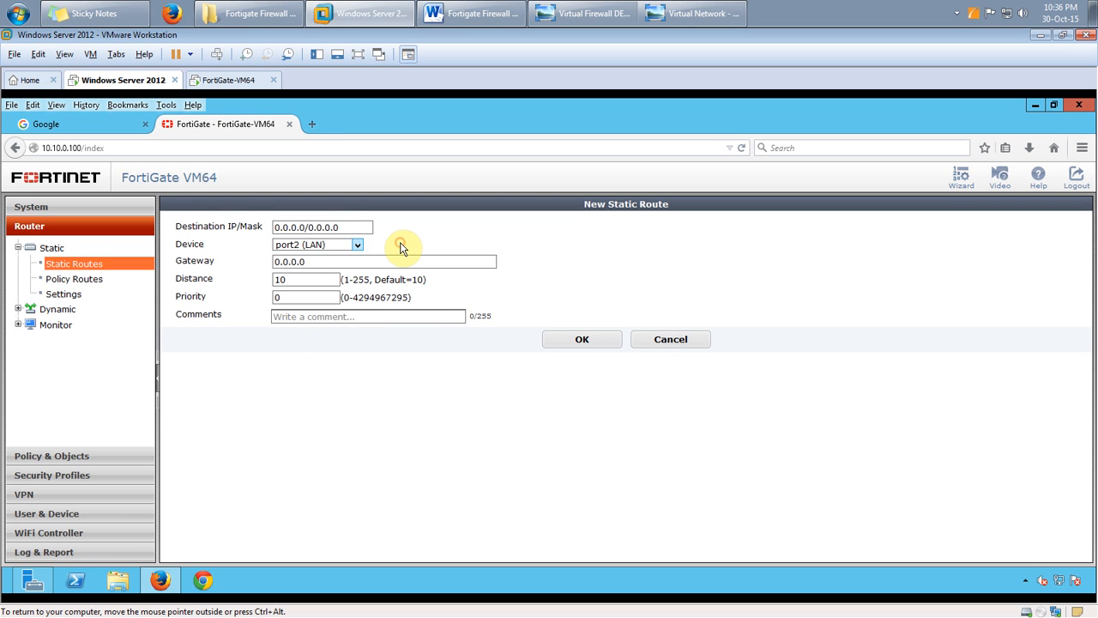
Set the route's gateway to 192.168.1.1, then bring up the Word training notes
{"action": "left_click", "coordinate": [296, 262]}
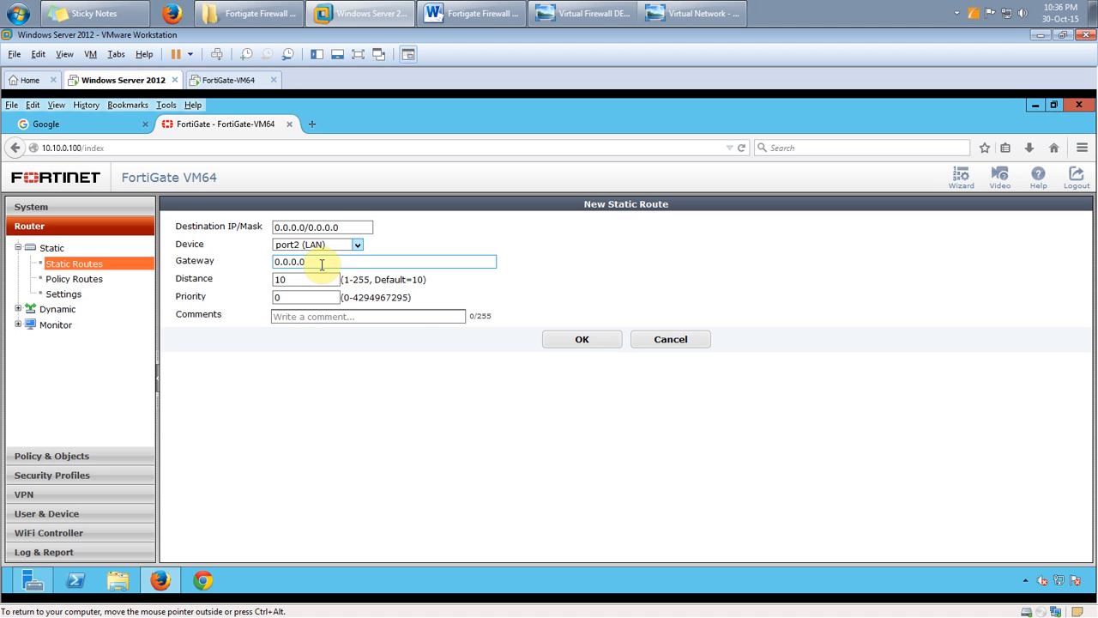
{"action": "left_click_drag", "start_coordinate": [313, 262], "coordinate": [232, 264]}
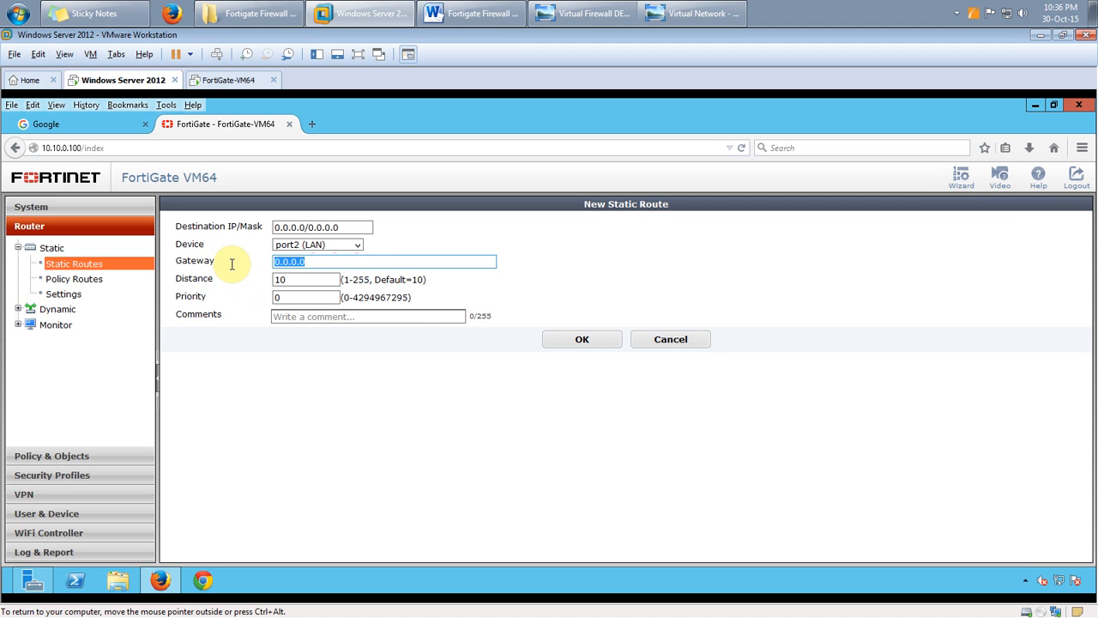
{"action": "type", "text": "19"}
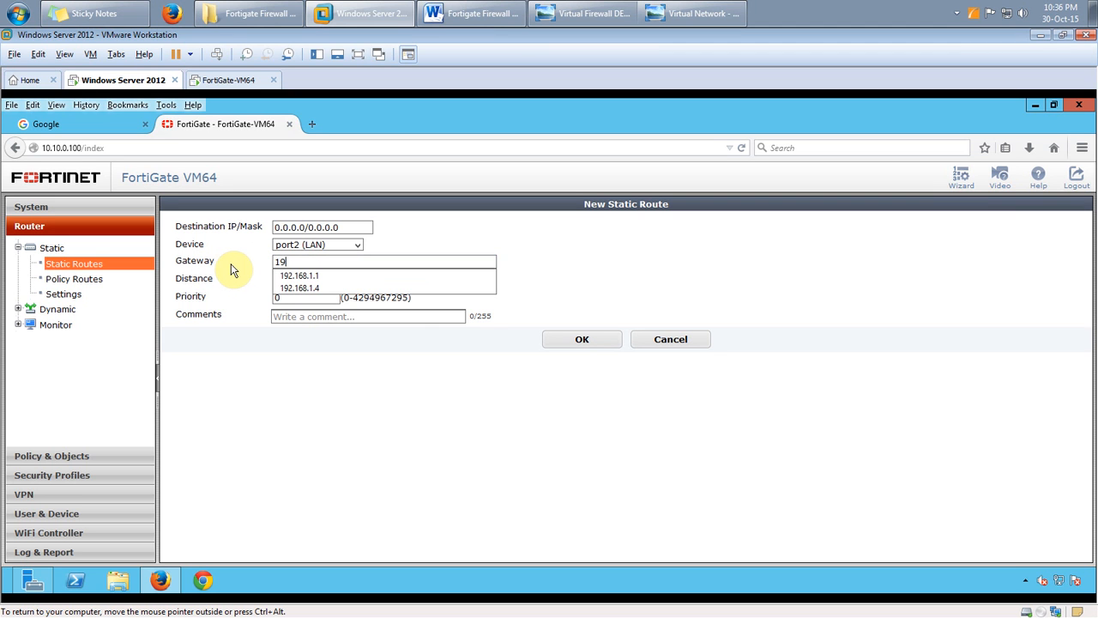
{"action": "type", "text": "2.18.1.1"}
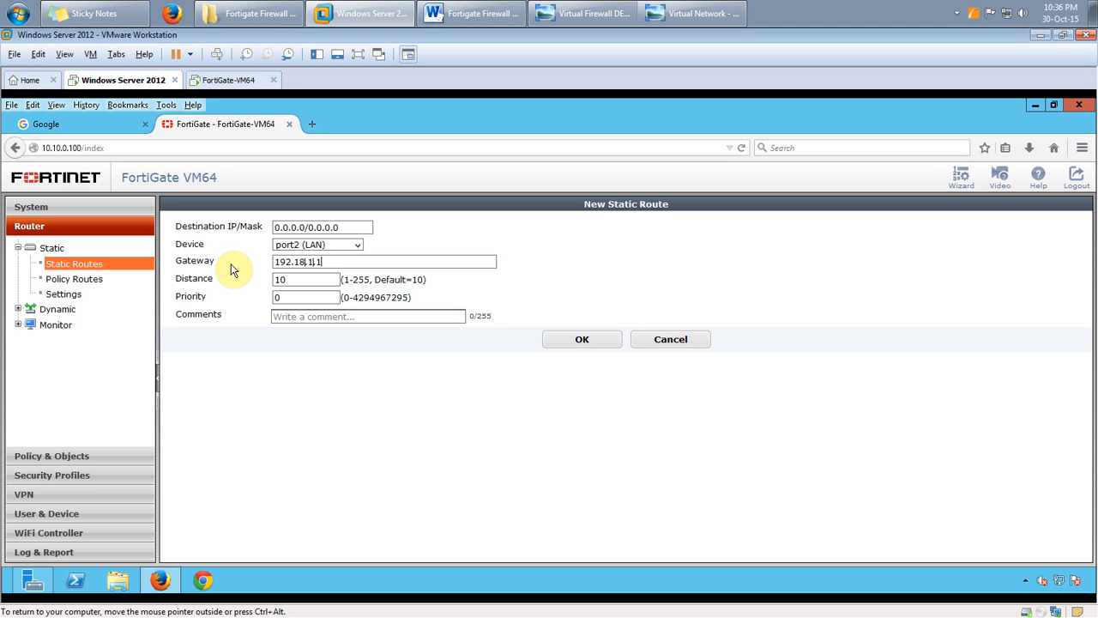
{"action": "key", "text": "Left"}
{"action": "key", "text": "Left"}
{"action": "key", "text": "Left"}
{"action": "key", "text": "Left"}
{"action": "key", "text": "Left"}
{"action": "key", "text": "BackSpace"}
{"action": "type", "text": "16"}
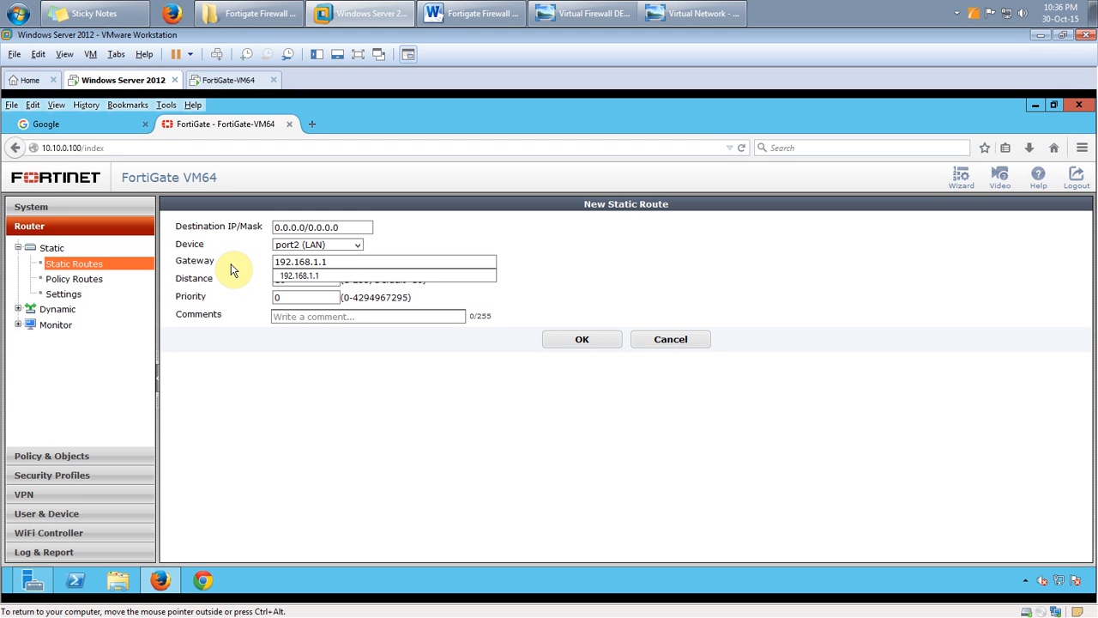
{"action": "left_click", "coordinate": [275, 359]}
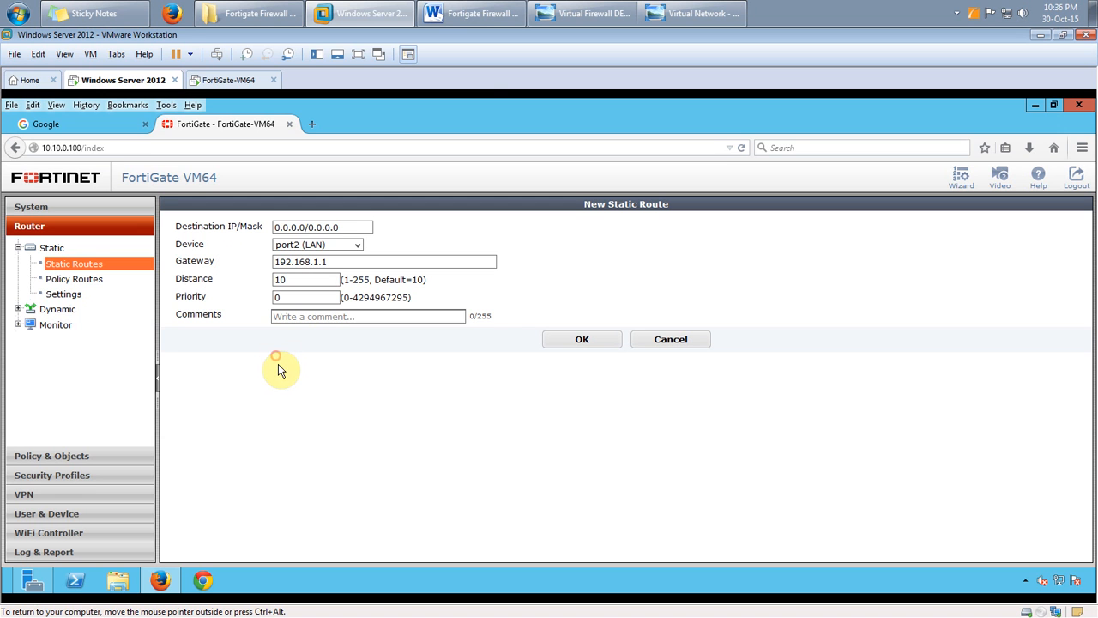
{"action": "left_click", "coordinate": [459, 8]}
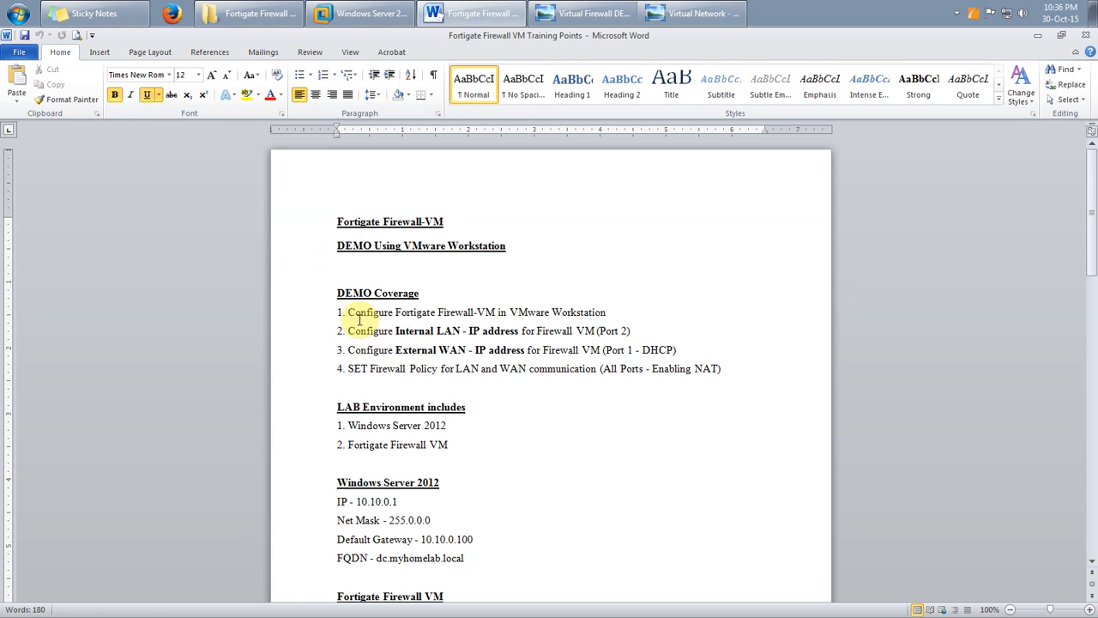
{"action": "left_click_drag", "start_coordinate": [340, 312], "coordinate": [706, 397]}
{"action": "left_click", "coordinate": [603, 434]}
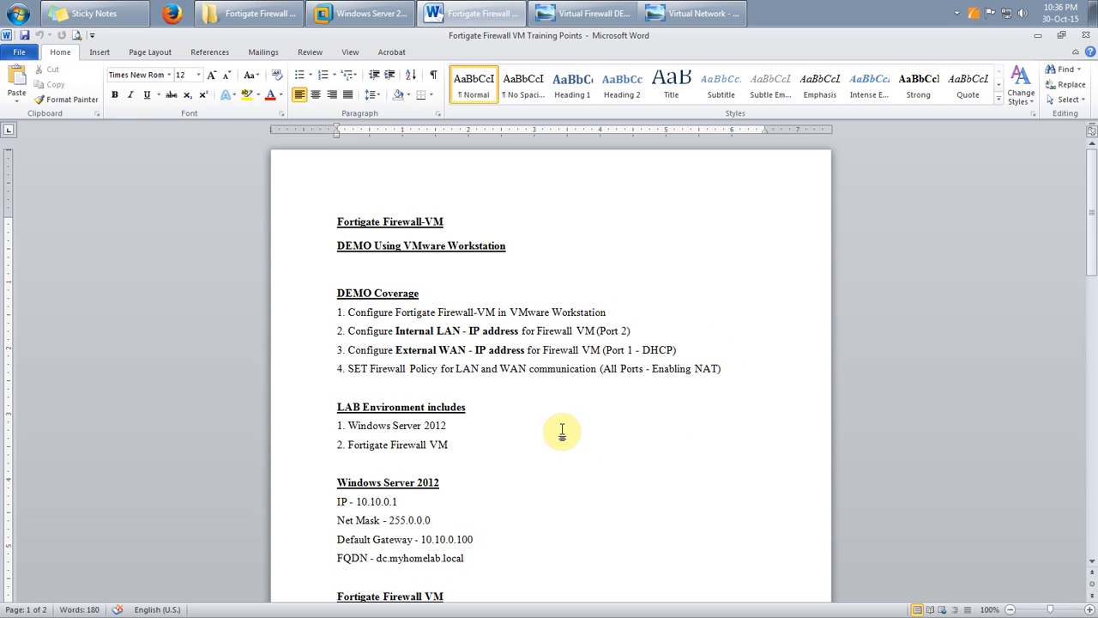
{"action": "scroll", "coordinate": [552, 419], "scroll_direction": "down", "scroll_amount": 3}
{"action": "scroll", "coordinate": [550, 418], "scroll_direction": "up", "scroll_amount": 3}
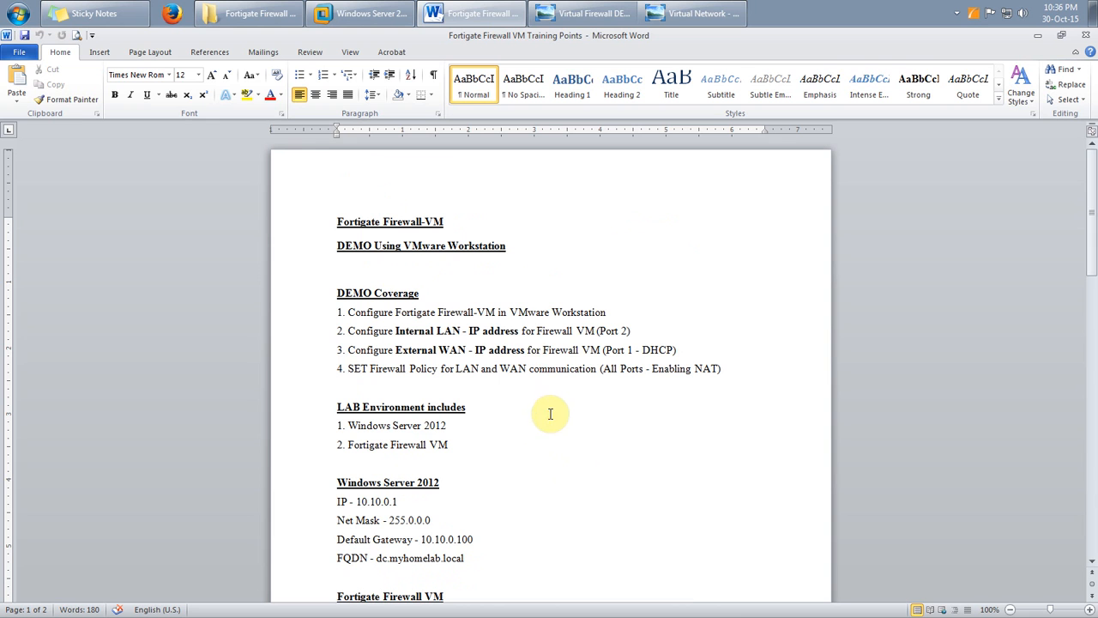